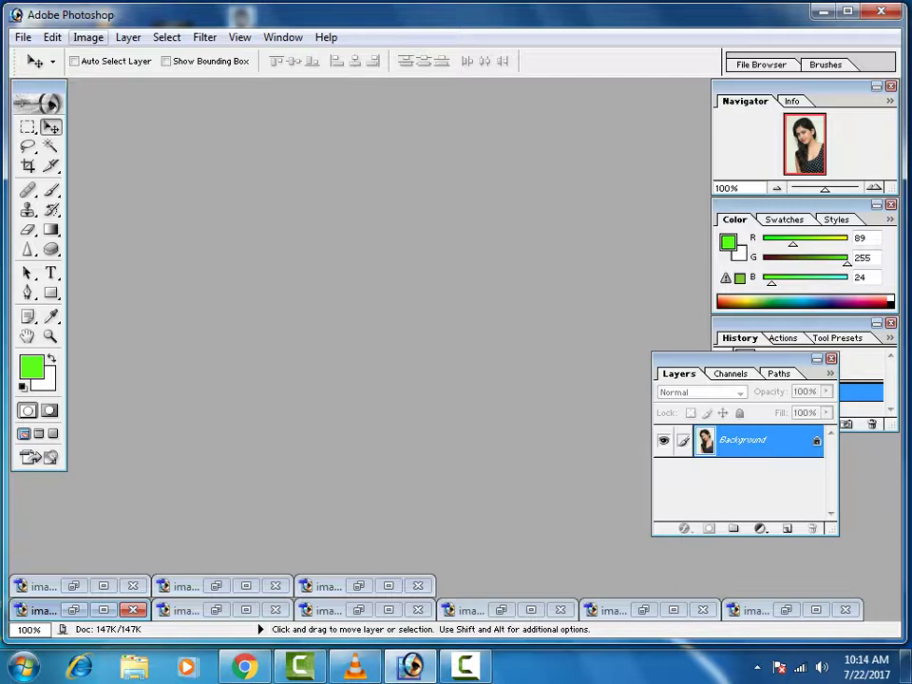
Open images (3).jpg and move its window toward the workspace centre.
{"action": "left_click", "coordinate": [87, 37]}
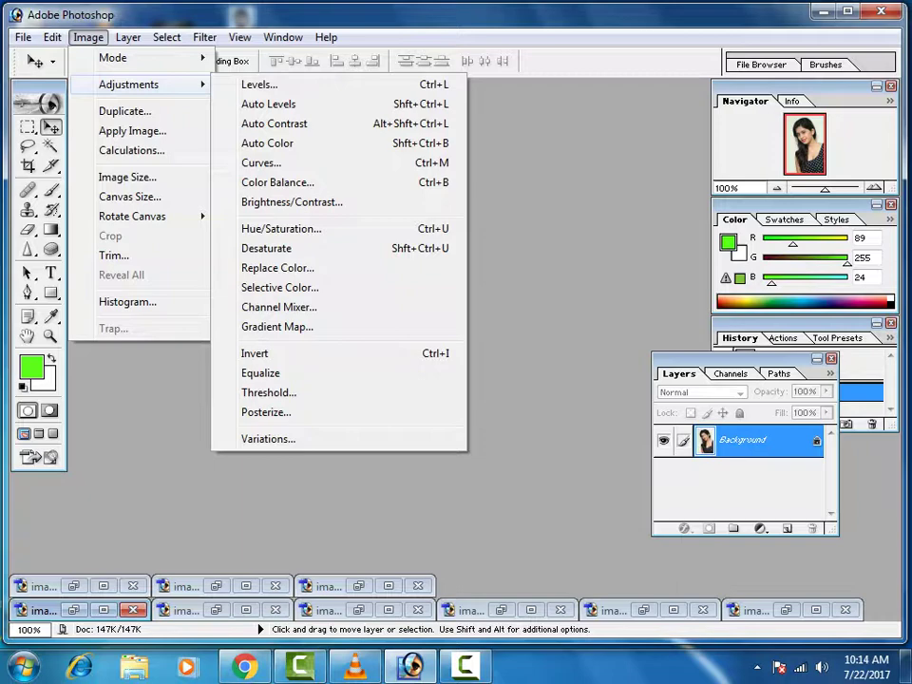
{"action": "key", "text": "Escape"}
{"action": "key", "text": "Escape"}
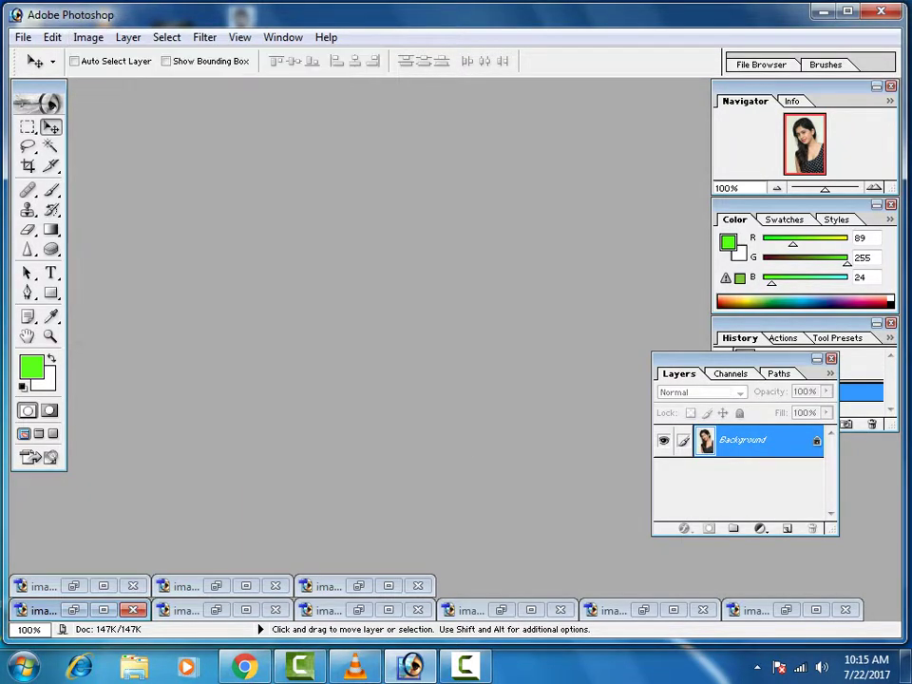
{"action": "key", "text": "ctrl+o"}
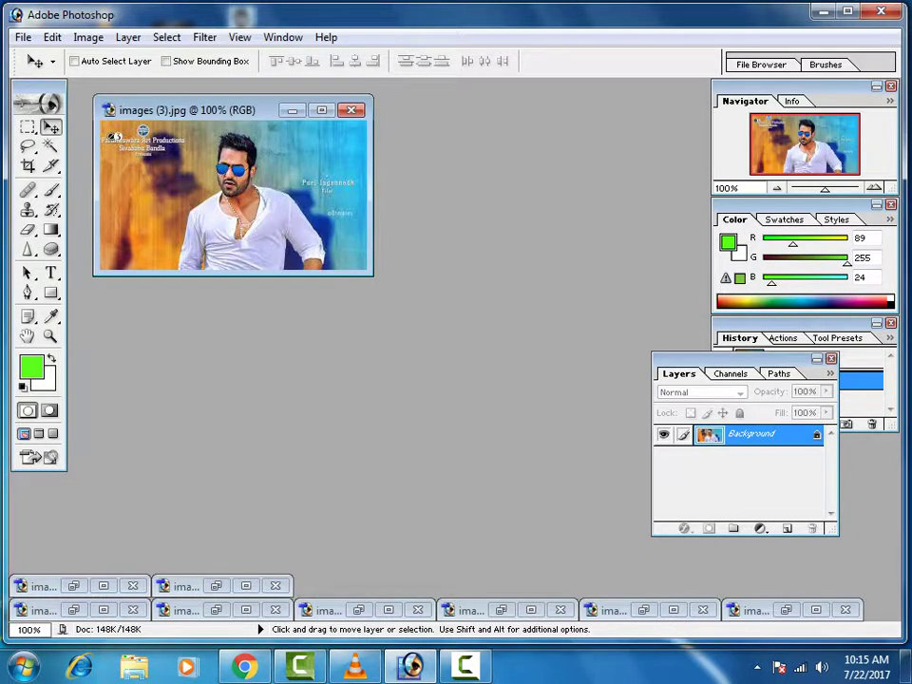
{"action": "left_click_drag", "start_coordinate": [240, 108], "coordinate": [385, 150]}
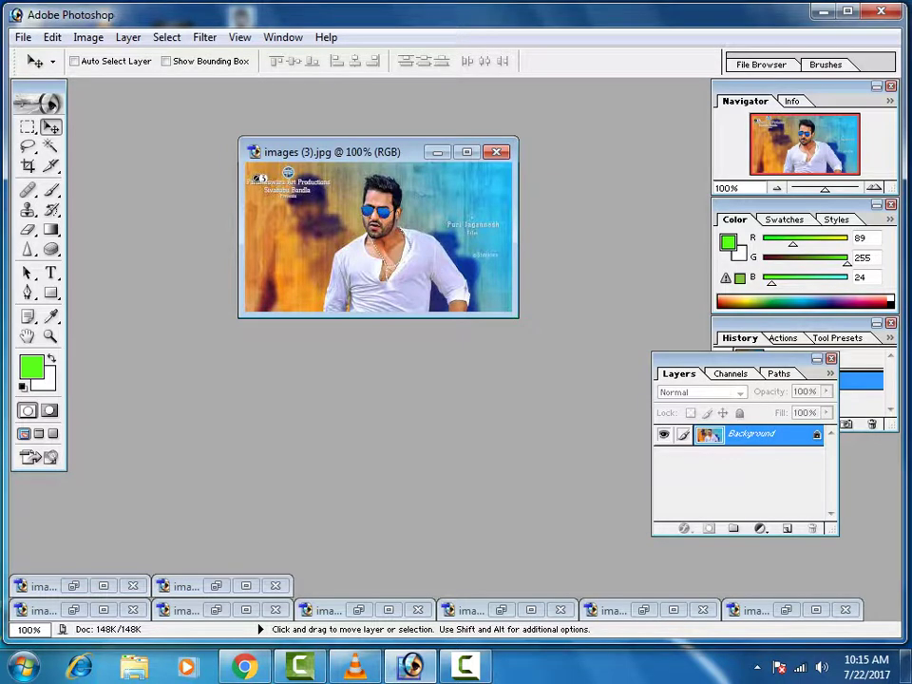
Browse the Image > Mode colour mode choices, then close the menu.
{"action": "left_click", "coordinate": [87, 37]}
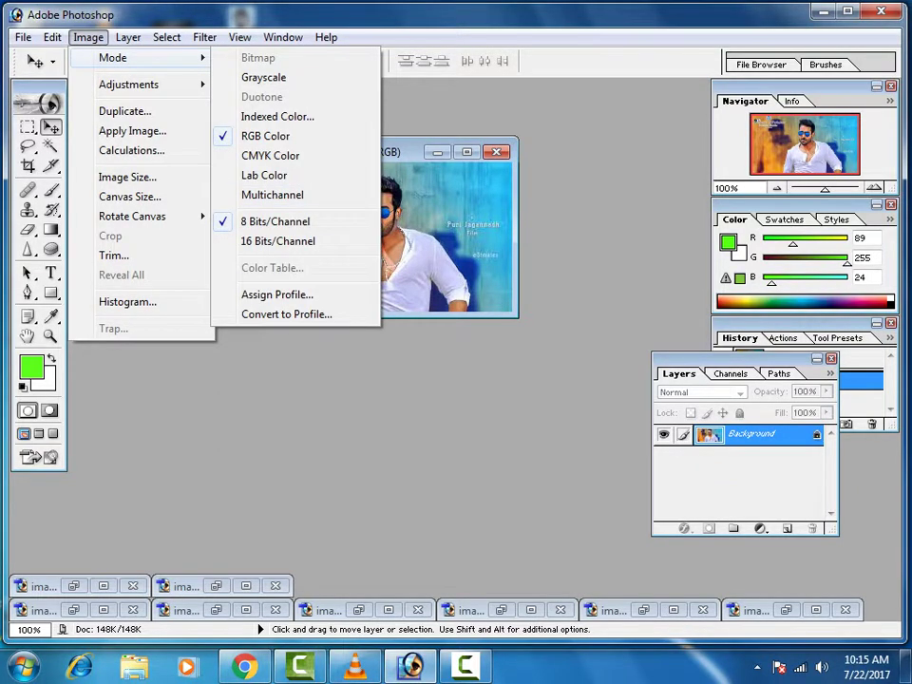
{"action": "left_click", "coordinate": [88, 37]}
{"action": "left_click", "coordinate": [87, 38]}
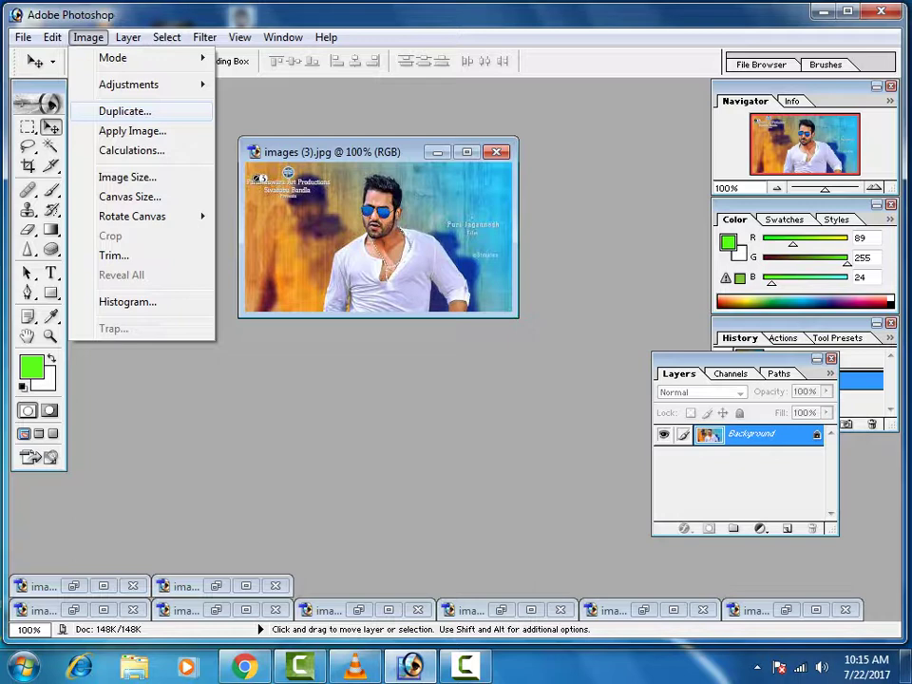
{"action": "key", "text": "Escape"}
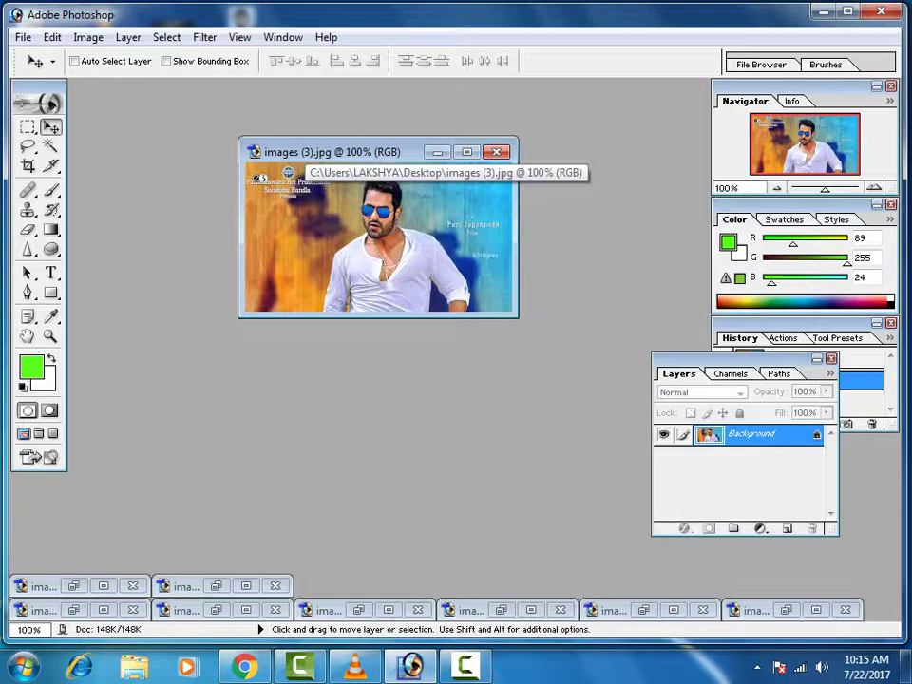
Duplicate the photo as 'images (3) copy' after a brief, cancelled look at Image Size.
{"action": "right_click", "coordinate": [303, 150]}
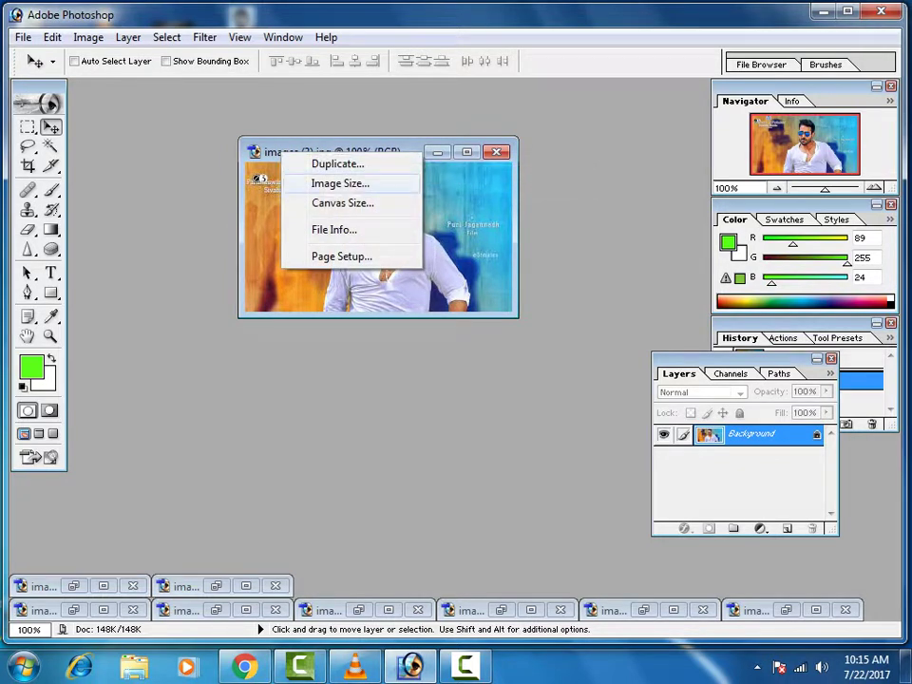
{"action": "left_click", "coordinate": [338, 181]}
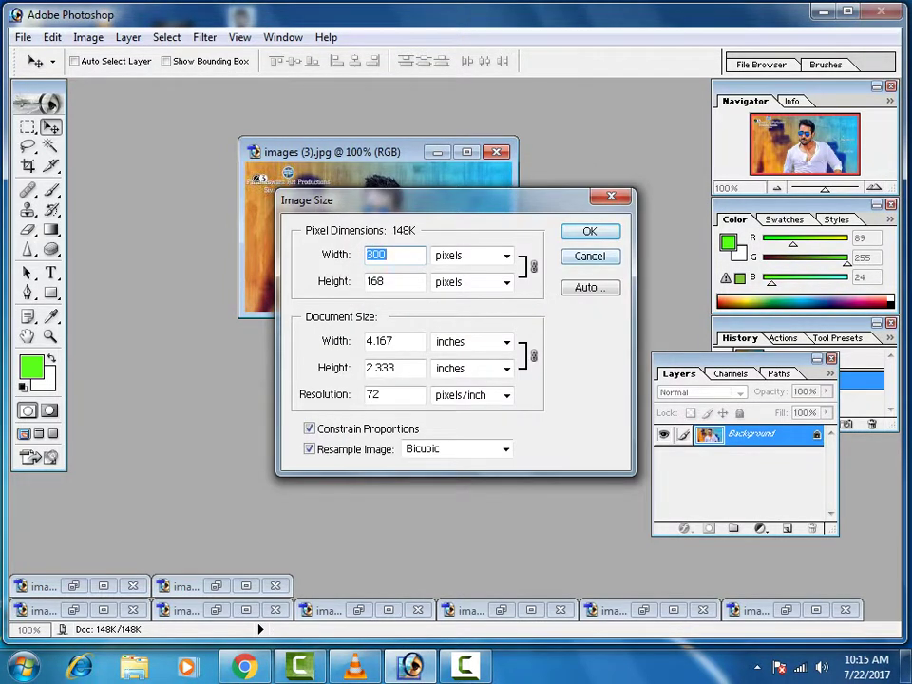
{"action": "key", "text": "Escape"}
{"action": "mouse_move", "coordinate": [377, 149]}
{"action": "left_mouse_down"}
{"action": "mouse_move", "coordinate": [541, 238]}
{"action": "mouse_move", "coordinate": [516, 211]}
{"action": "mouse_move", "coordinate": [462, 200]}
{"action": "left_mouse_up"}
{"action": "right_click", "coordinate": [462, 200]}
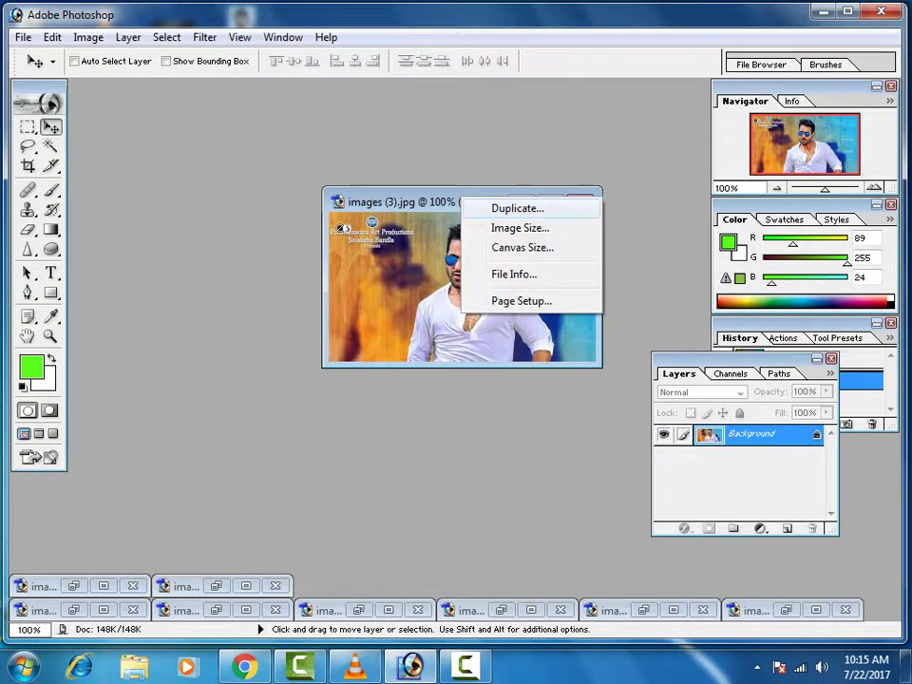
{"action": "left_click", "coordinate": [517, 208]}
{"action": "key", "text": "Return"}
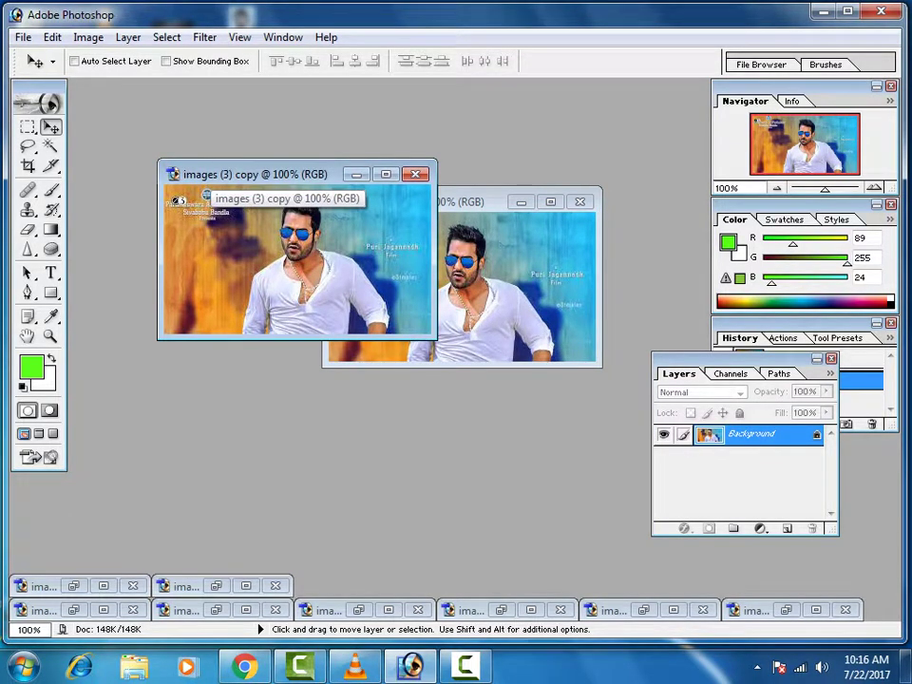
Close the original images (3).jpg and maximize the copy's window.
{"action": "left_click", "coordinate": [428, 201]}
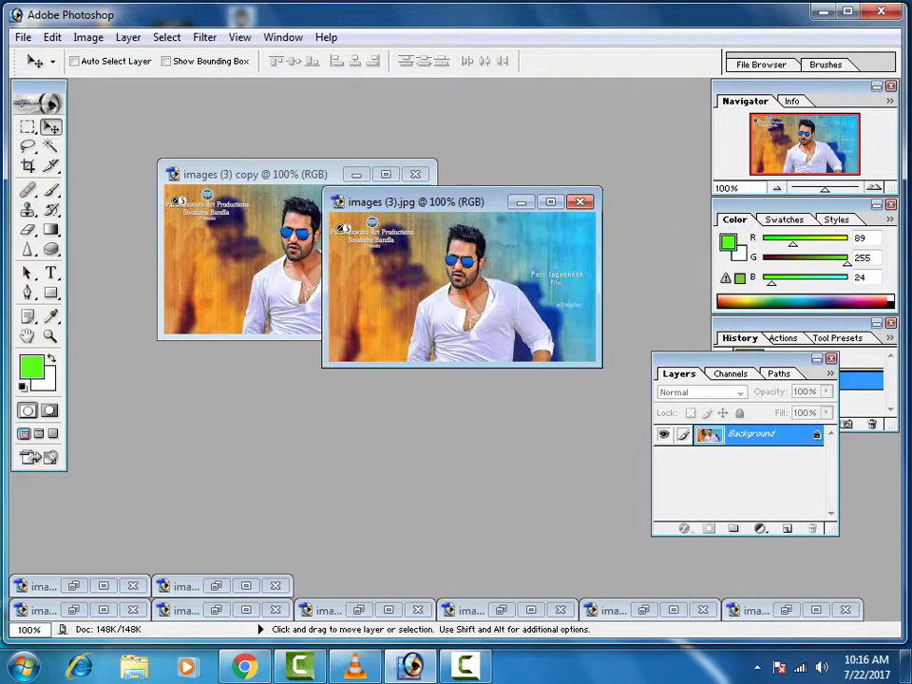
{"action": "left_click", "coordinate": [580, 201]}
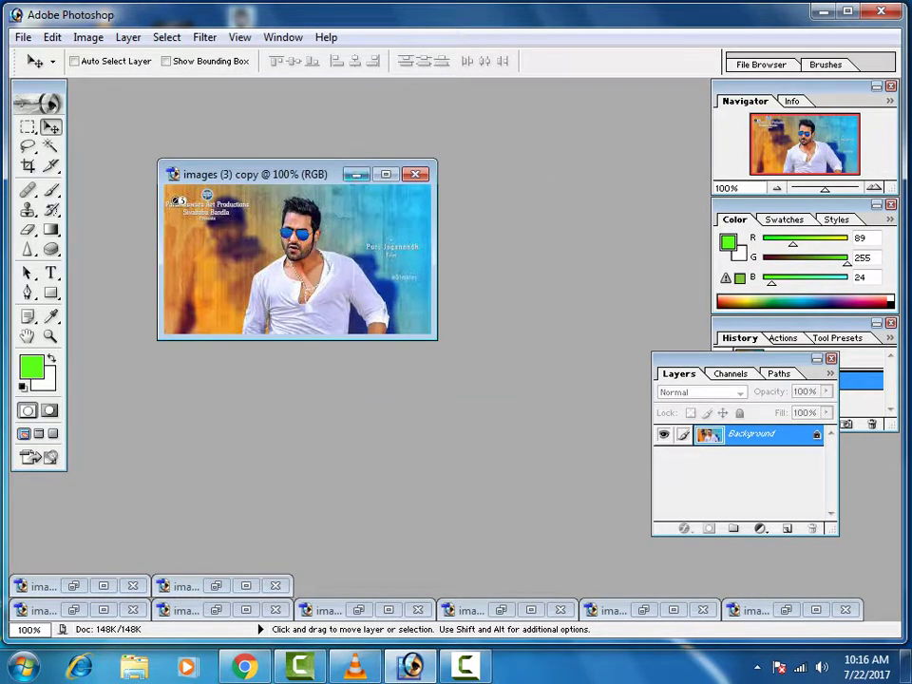
{"action": "left_click", "coordinate": [385, 174]}
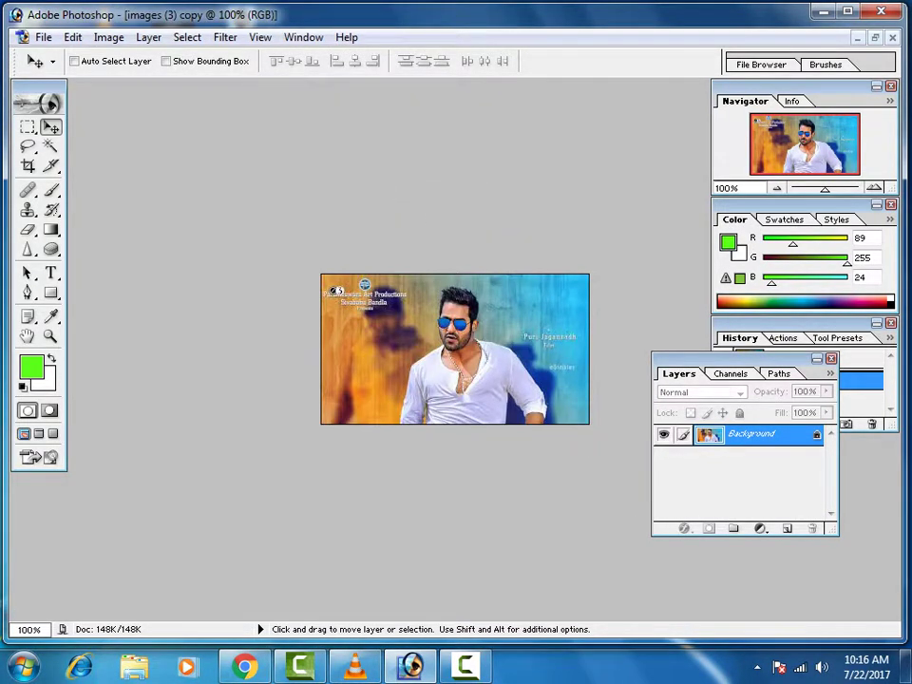
Convert the copy's locked Background into an editable layer named Layer 0.
{"action": "key", "text": "ctrl+F5"}
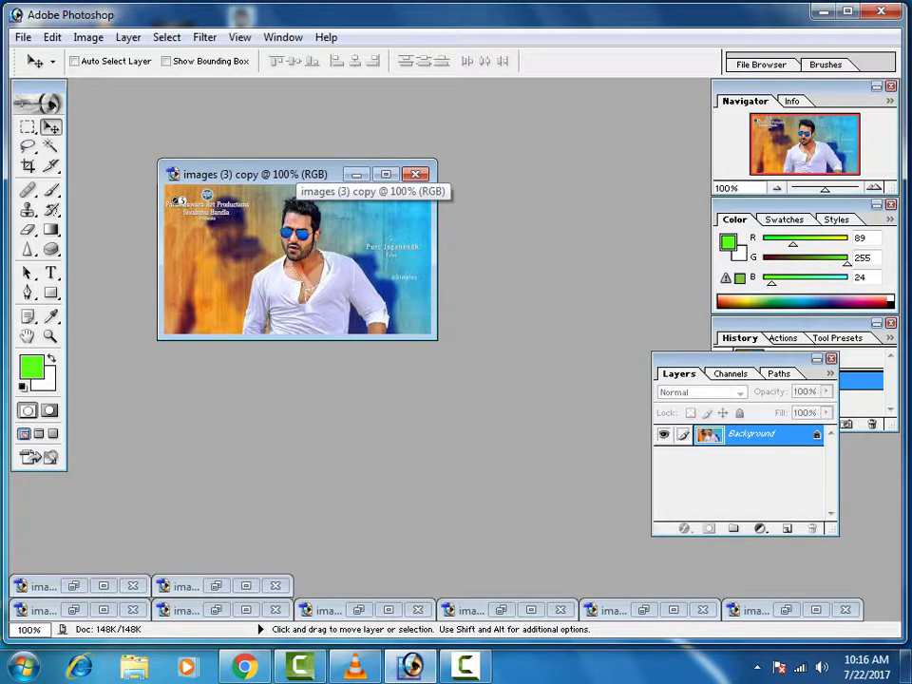
{"action": "left_click", "coordinate": [87, 37]}
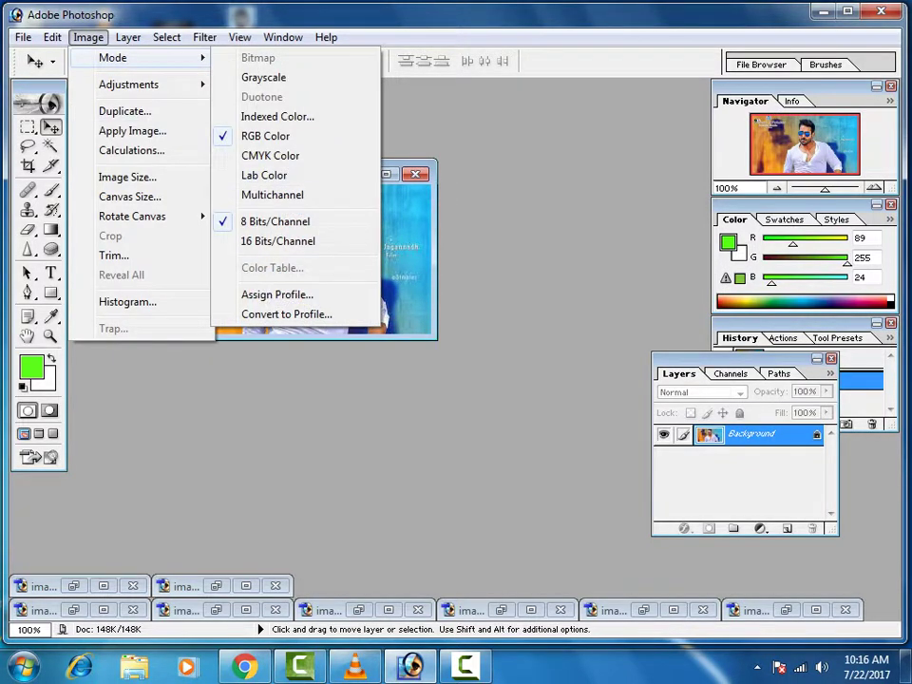
{"action": "double_click", "coordinate": [751, 434]}
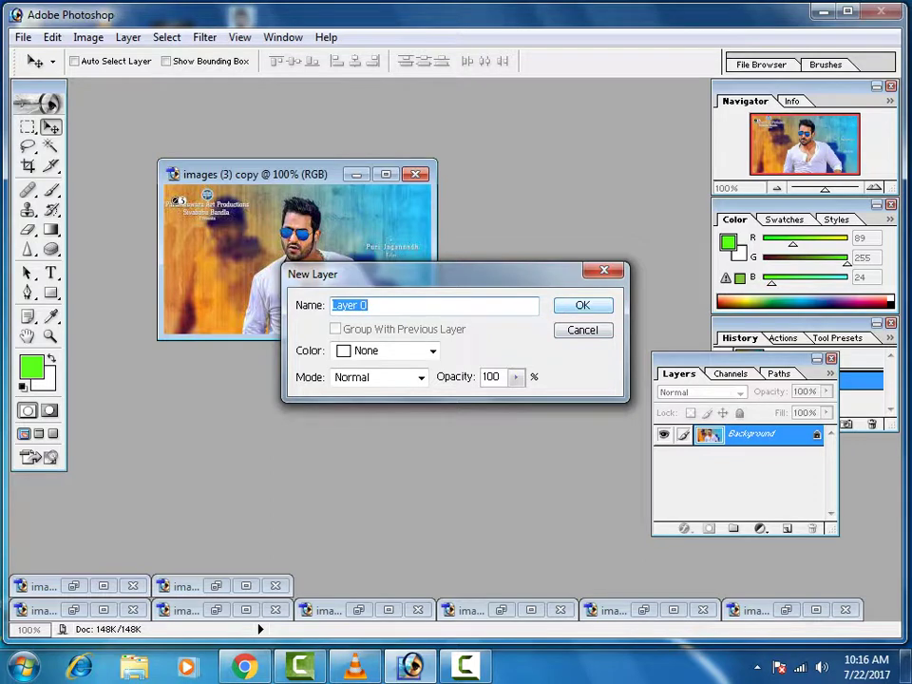
{"action": "key", "text": "Return"}
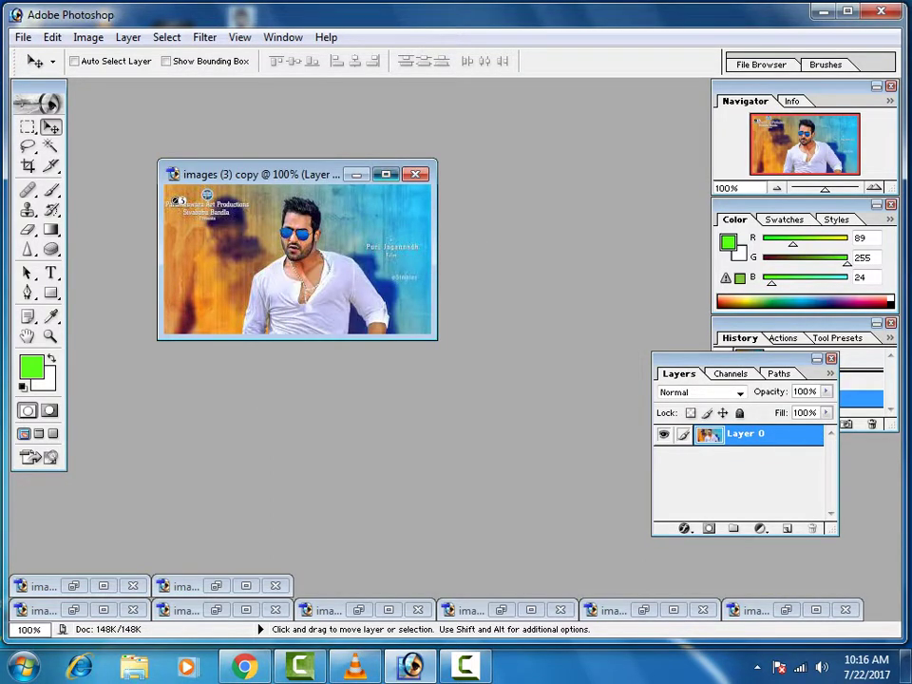
{"action": "left_click", "coordinate": [386, 174]}
Check the Image > Mode choices and return the copy to a floating window.
{"action": "left_click", "coordinate": [875, 37]}
{"action": "left_click", "coordinate": [88, 37]}
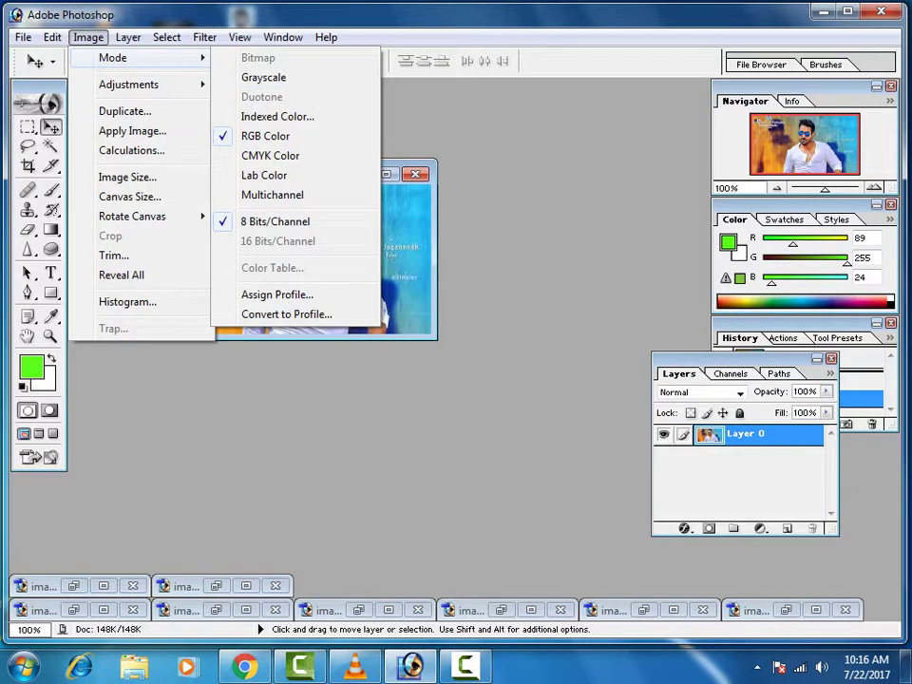
{"action": "key", "text": "Escape"}
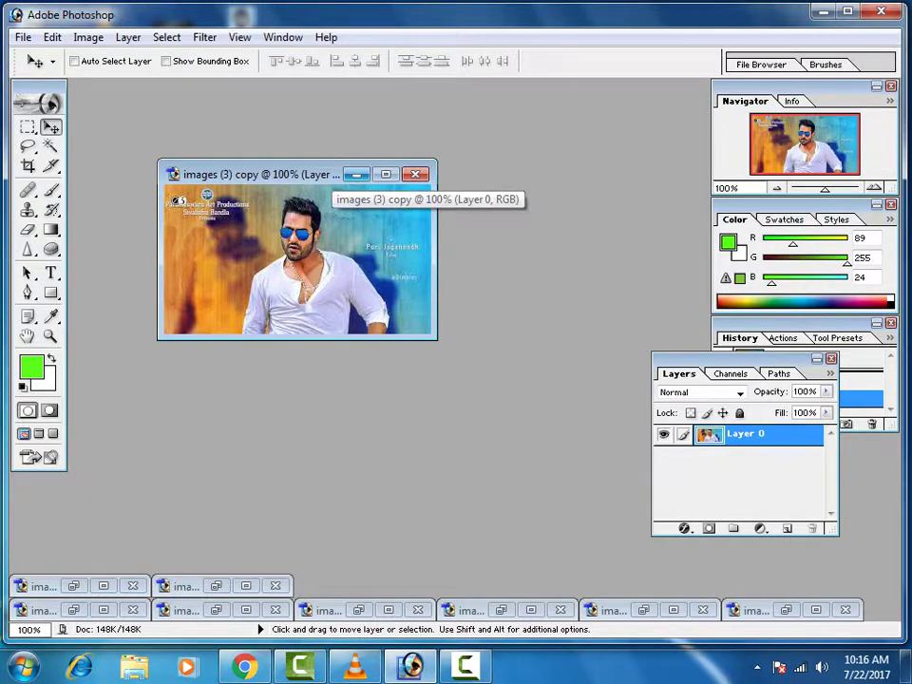
{"action": "double_click", "coordinate": [332, 175]}
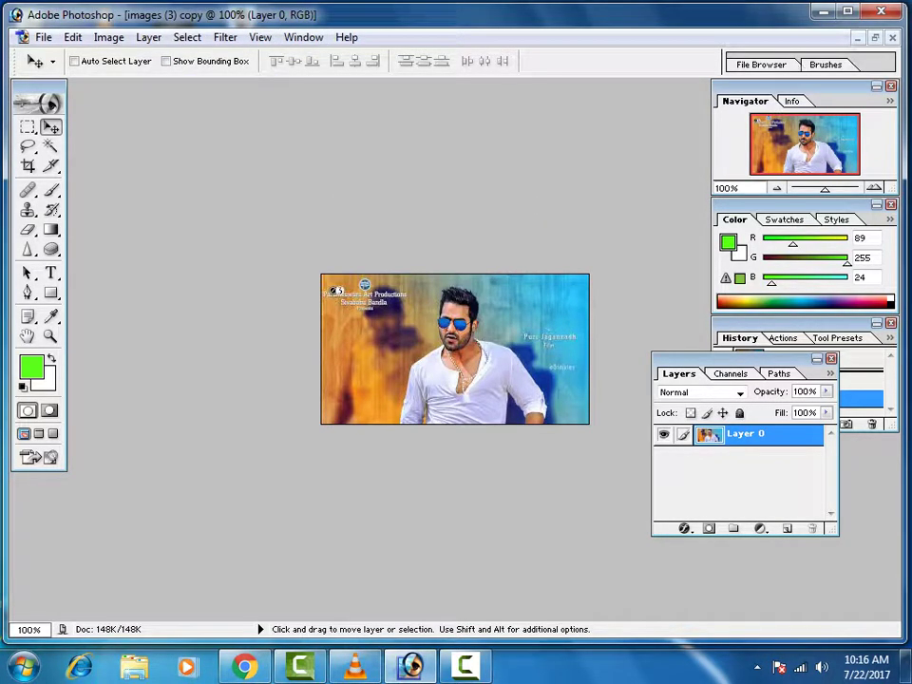
{"action": "key", "text": "ctrl+F5"}
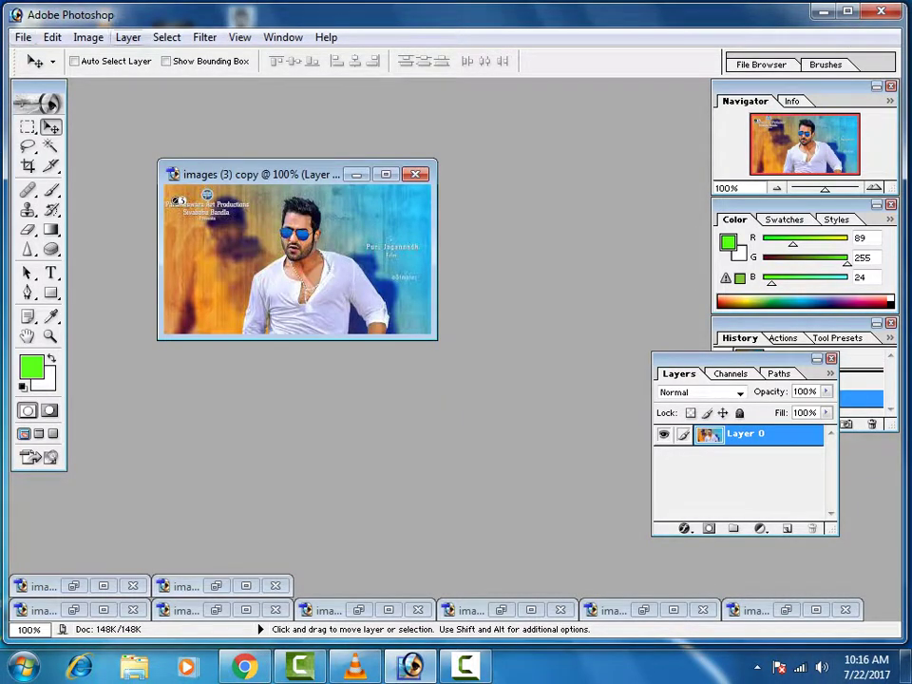
Try Grayscale and undo it, then switch the copy to CMYK Color.
{"action": "left_click", "coordinate": [87, 37]}
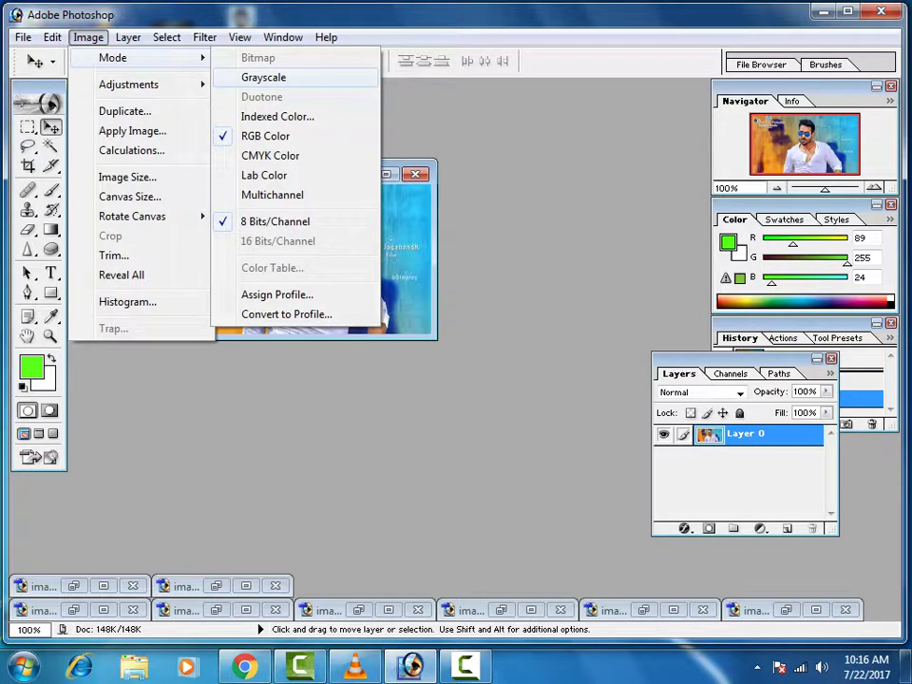
{"action": "left_click", "coordinate": [263, 77]}
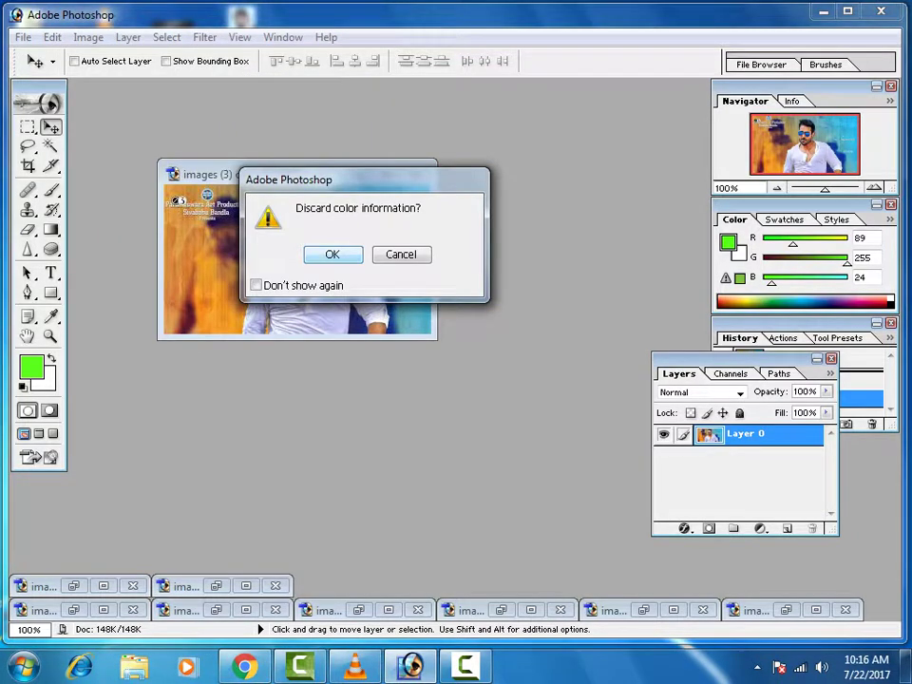
{"action": "key", "text": "Return"}
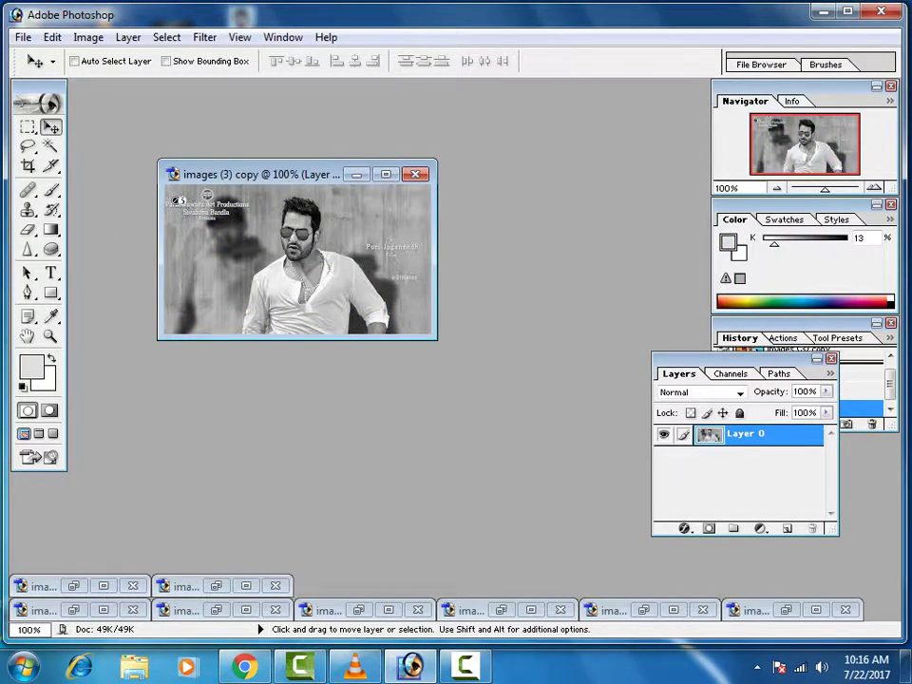
{"action": "key", "text": "ctrl+z"}
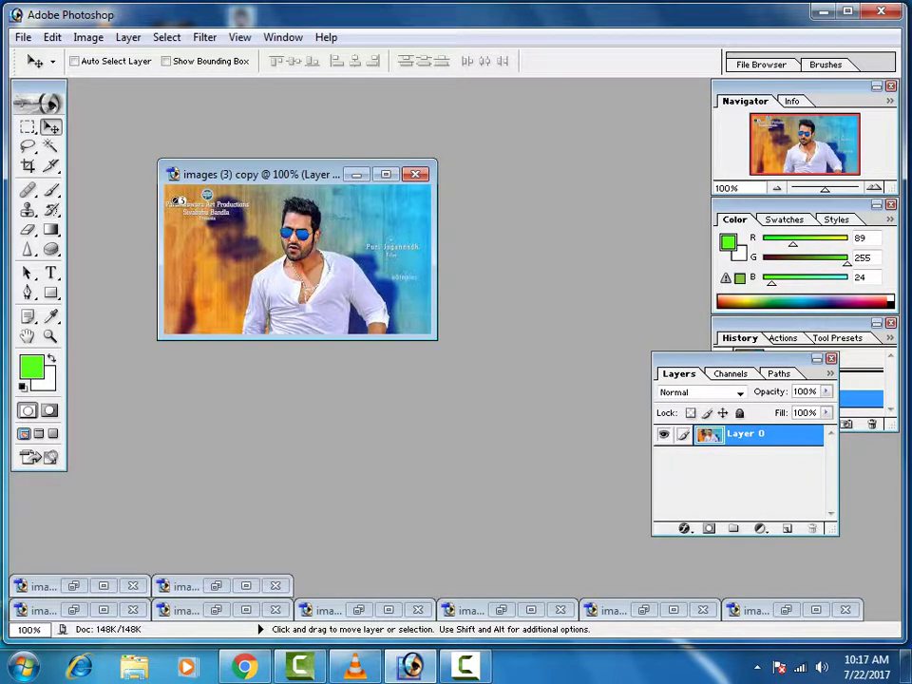
{"action": "left_click", "coordinate": [88, 37]}
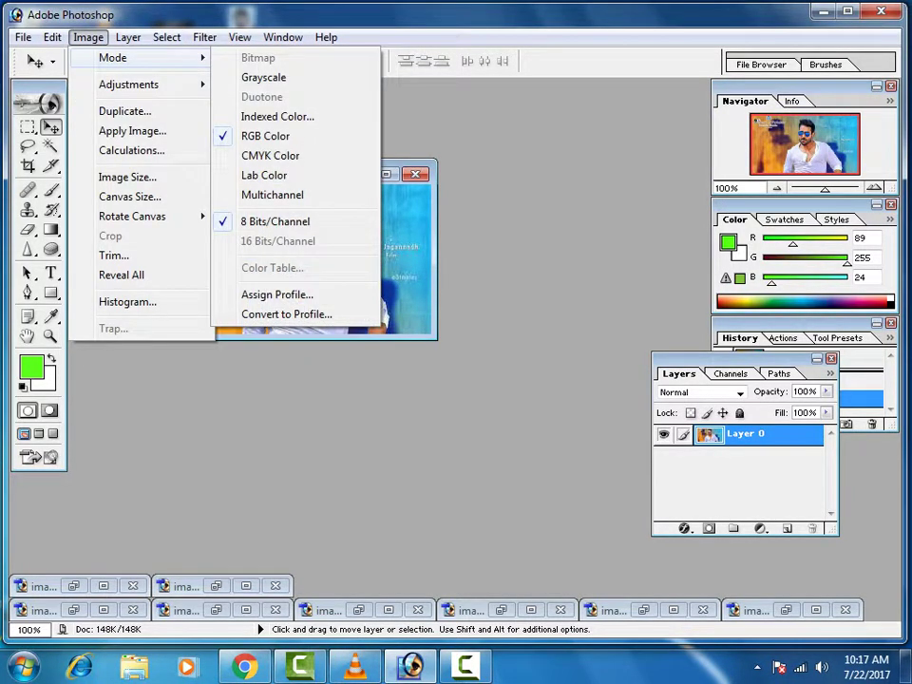
{"action": "left_click", "coordinate": [270, 155]}
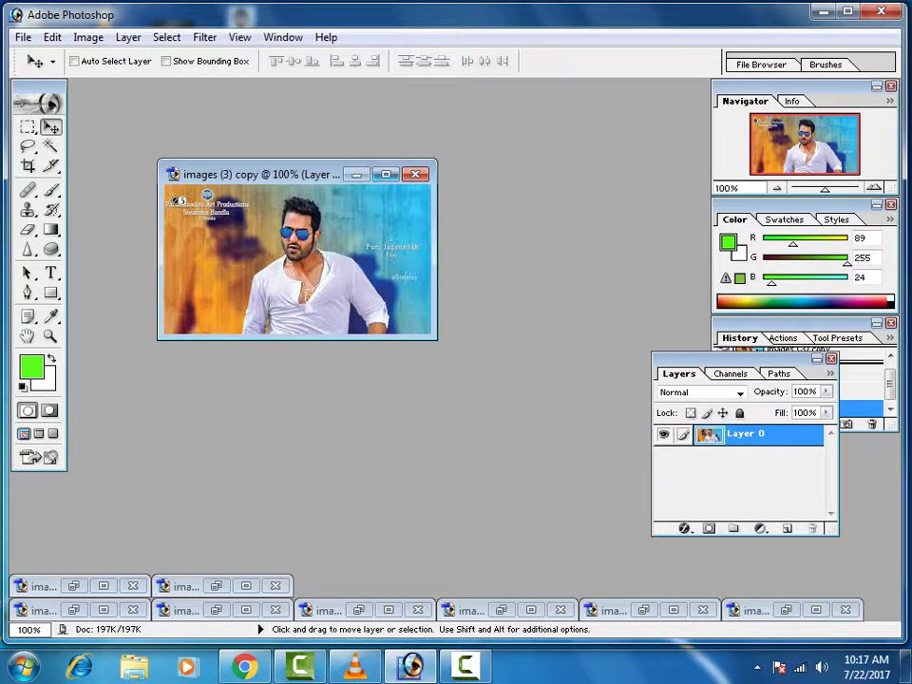
Maximize the 'images (3) copy' document window.
{"action": "left_click", "coordinate": [385, 174]}
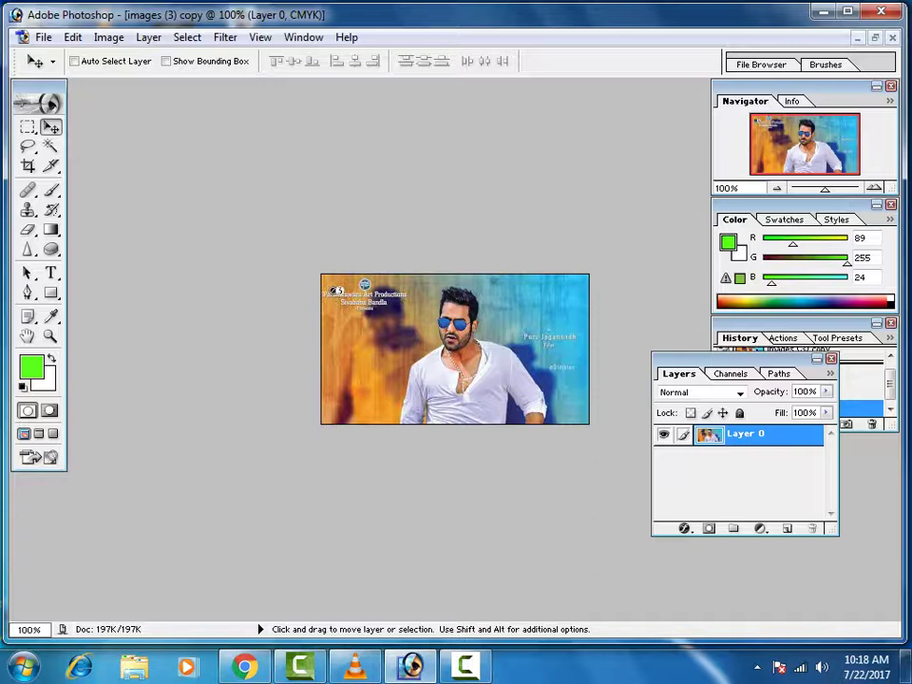
Open Image > Adjustments > Levels and move the dialog aside to view the portrait.
{"action": "key", "text": "alt+i"}
{"action": "key", "text": "Right"}
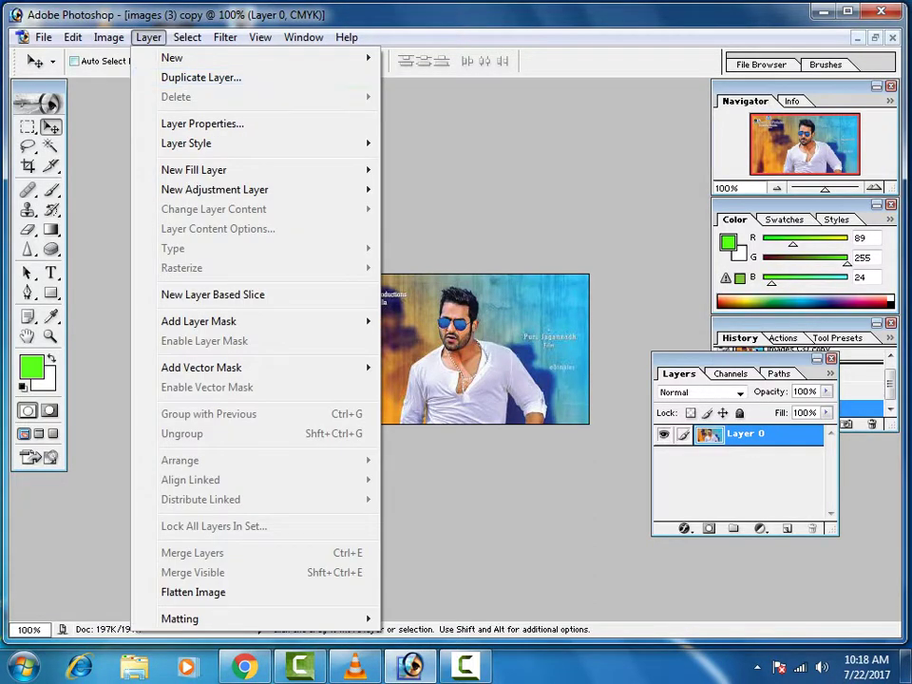
{"action": "key", "text": "Left"}
{"action": "key", "text": "Down"}
{"action": "key", "text": "Down"}
{"action": "key", "text": "Right"}
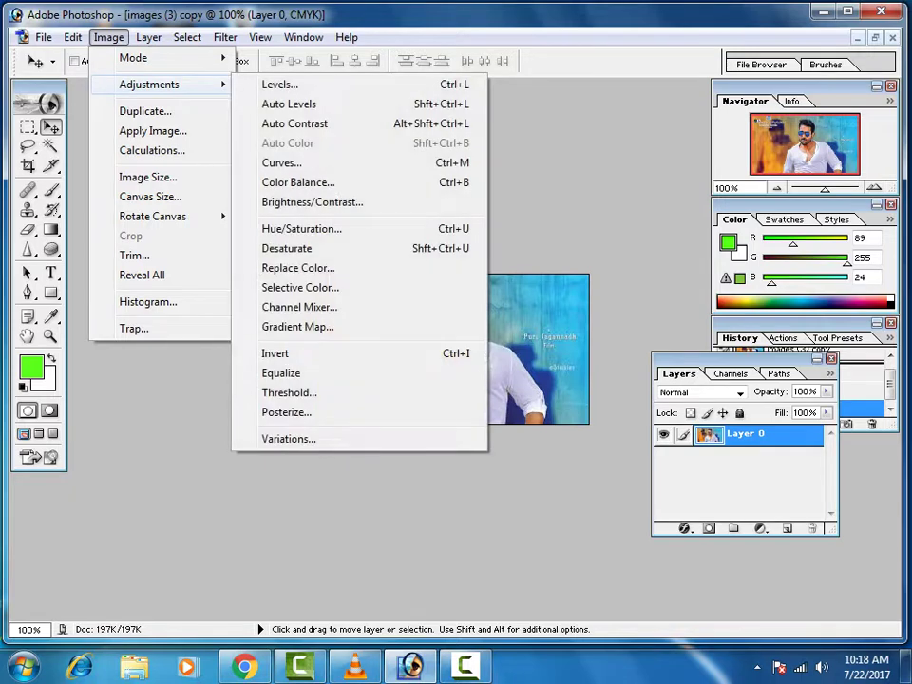
{"action": "key", "text": "Down"}
{"action": "key", "text": "Up"}
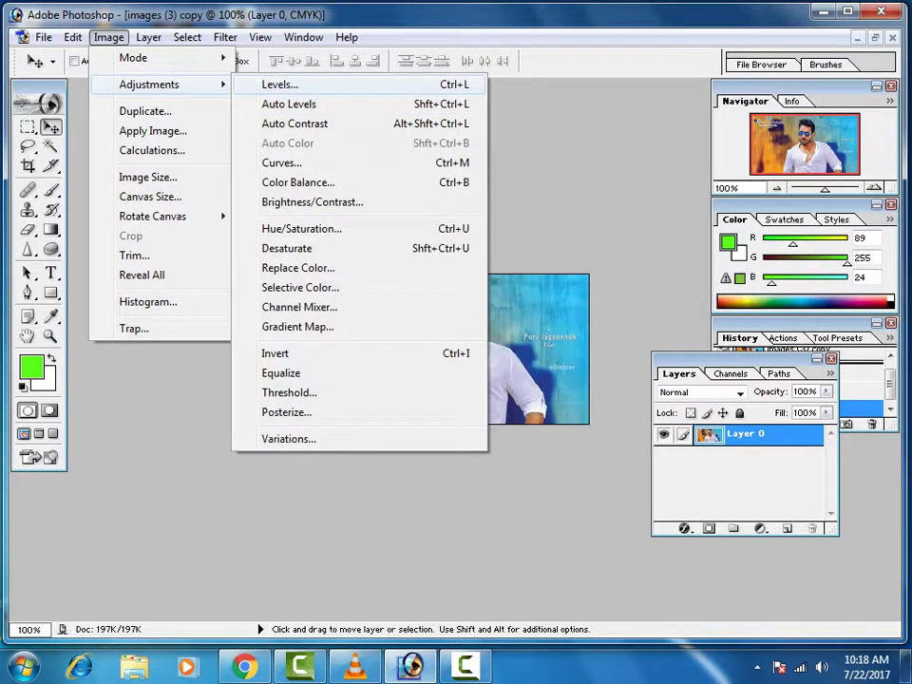
{"action": "key", "text": "Return"}
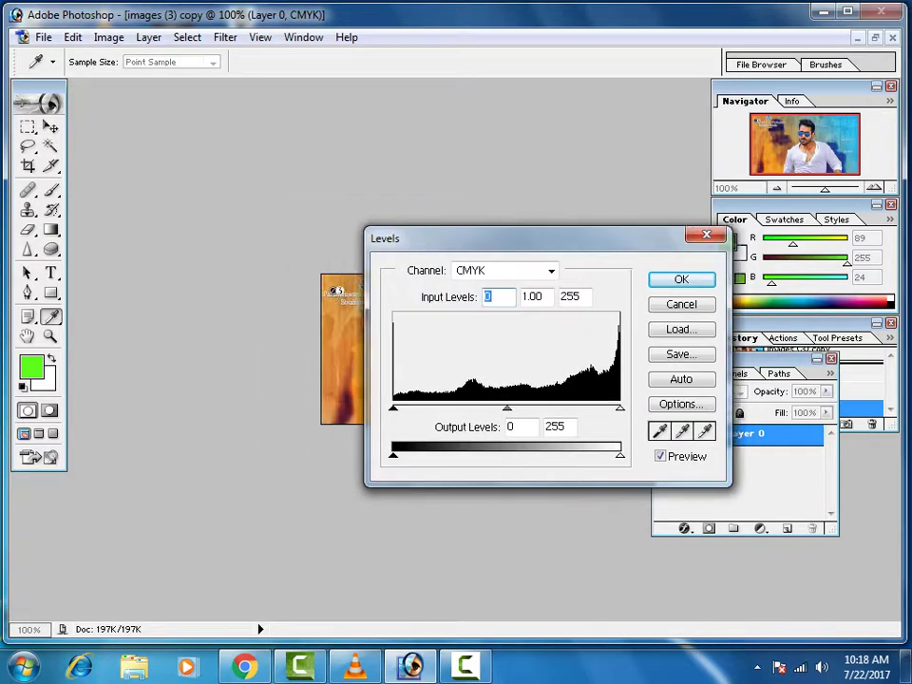
{"action": "left_click_drag", "start_coordinate": [381, 213], "coordinate": [482, 237]}
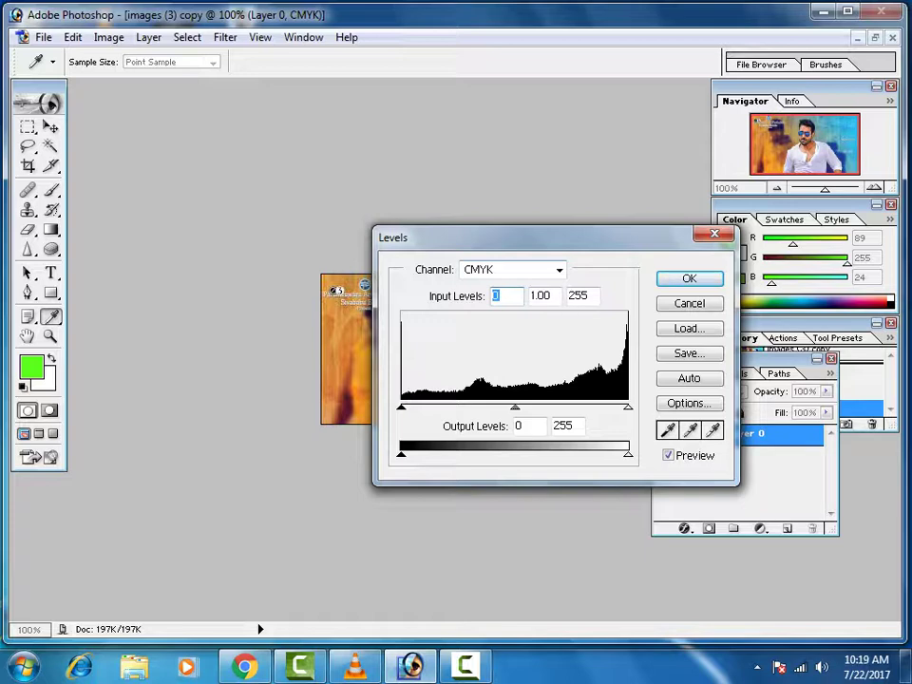
Check the Channel list, cancel Levels unchanged, and restore the image to a floating window.
{"action": "left_click", "coordinate": [558, 270]}
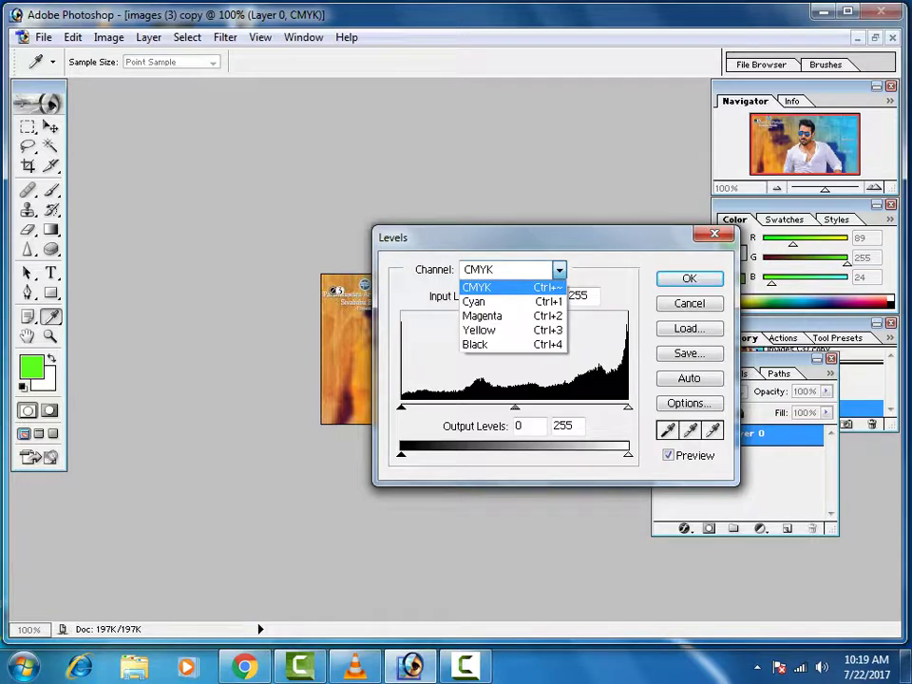
{"action": "key", "text": "Escape"}
{"action": "key", "text": "Escape"}
{"action": "key", "text": "v"}
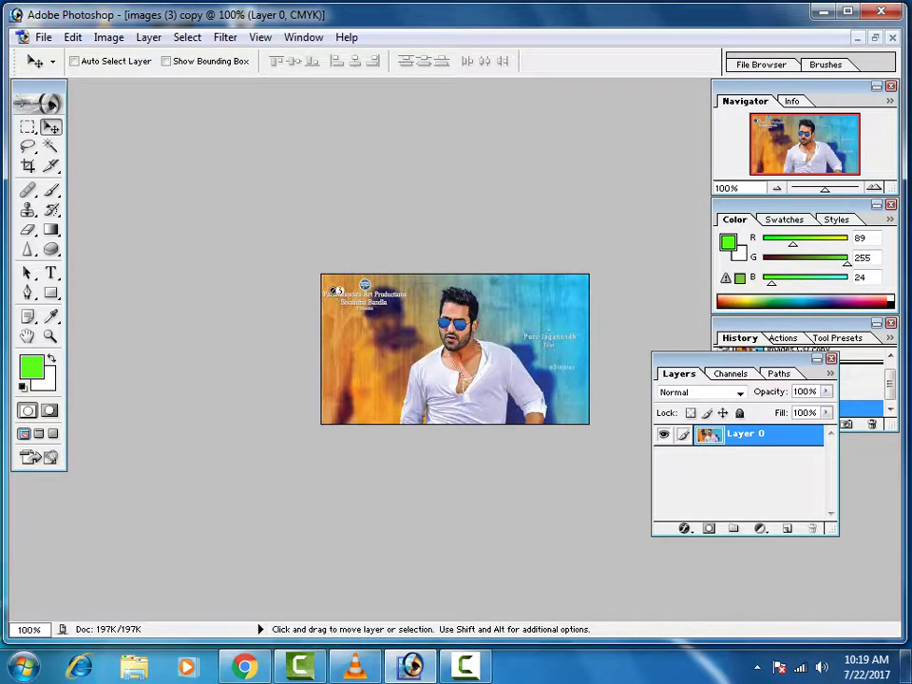
{"action": "left_click", "coordinate": [875, 37]}
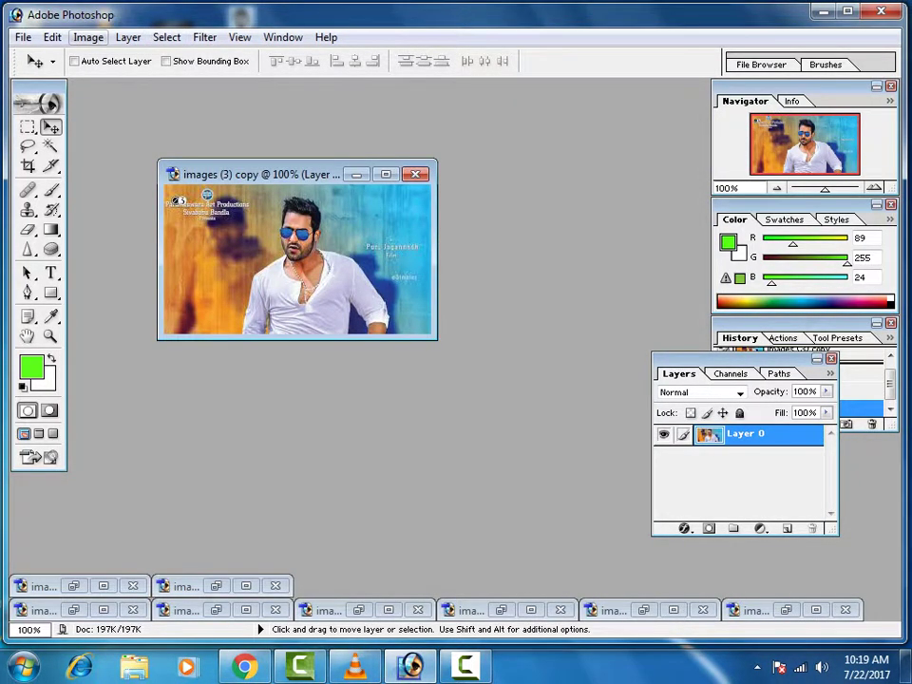
Convert the copy to RGB Color and maximize its window.
{"action": "left_click", "coordinate": [87, 37]}
{"action": "mouse_move", "coordinate": [113, 58]}
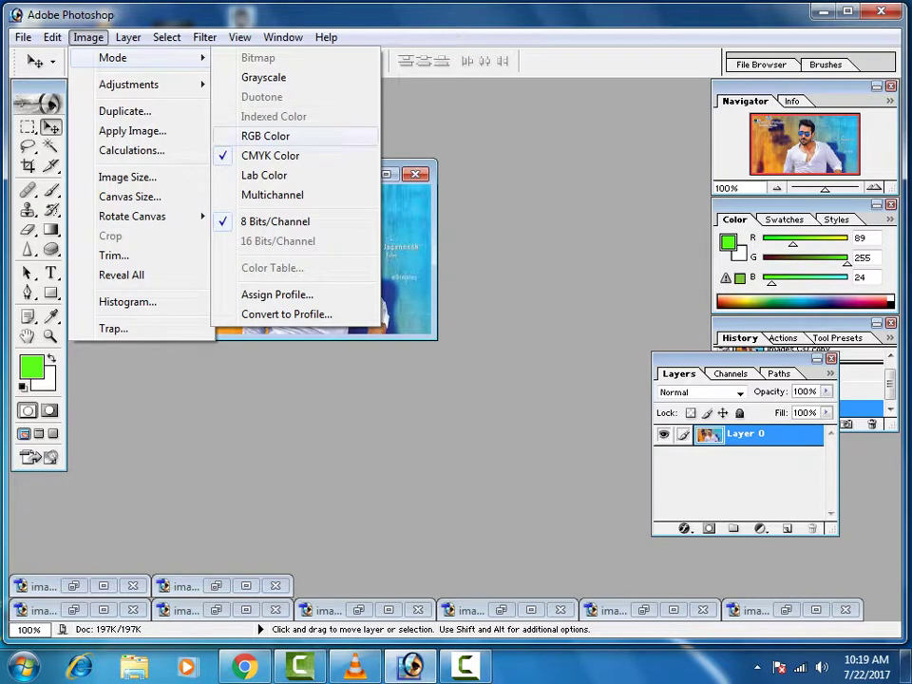
{"action": "left_click", "coordinate": [265, 136]}
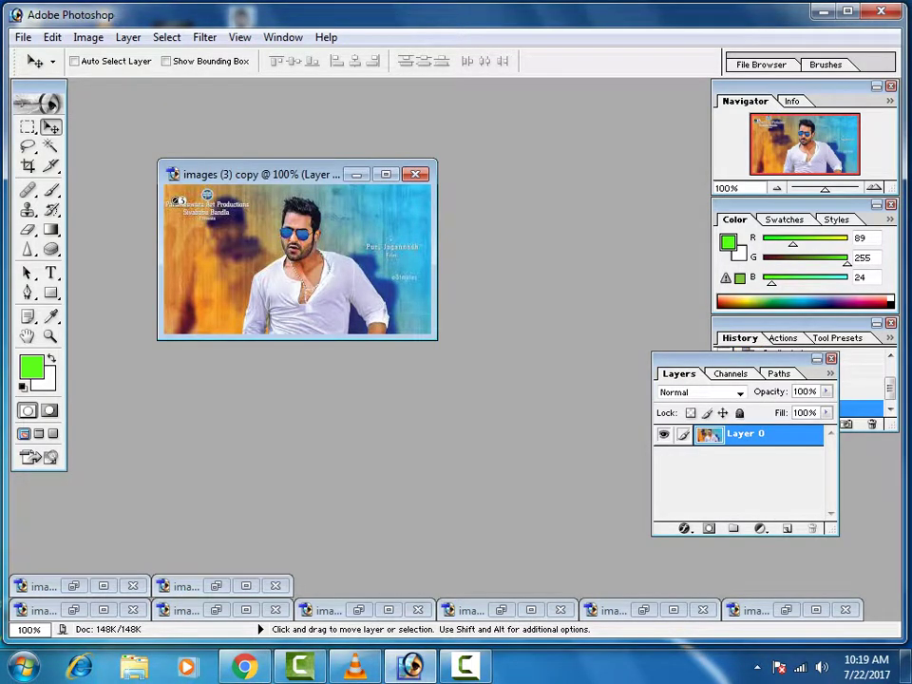
{"action": "left_click", "coordinate": [386, 173]}
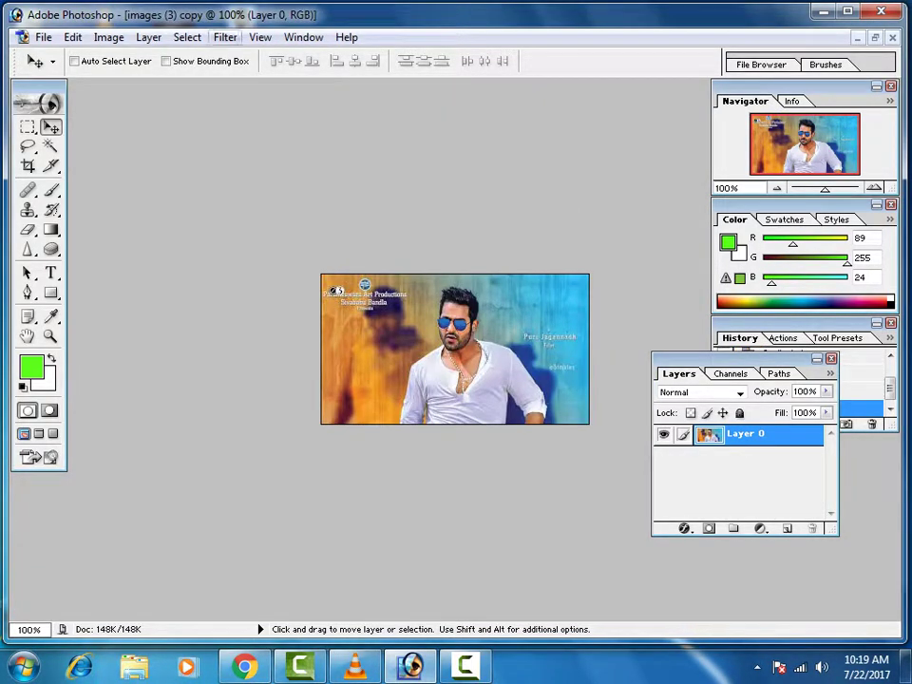
In Levels, try moving the composite white, black and midtone input sliders.
{"action": "left_click", "coordinate": [109, 37]}
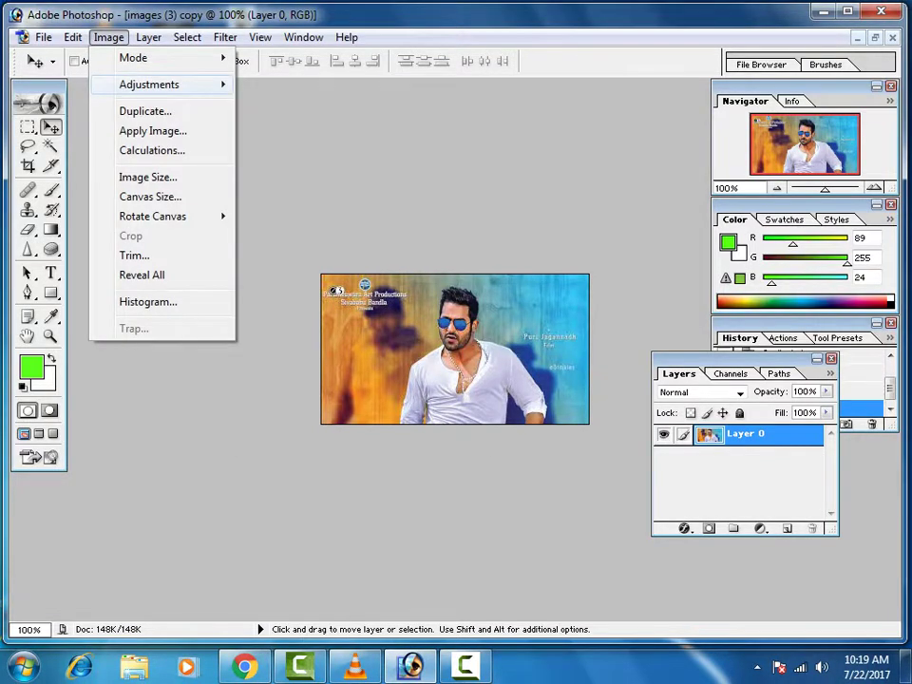
{"action": "left_click", "coordinate": [280, 84]}
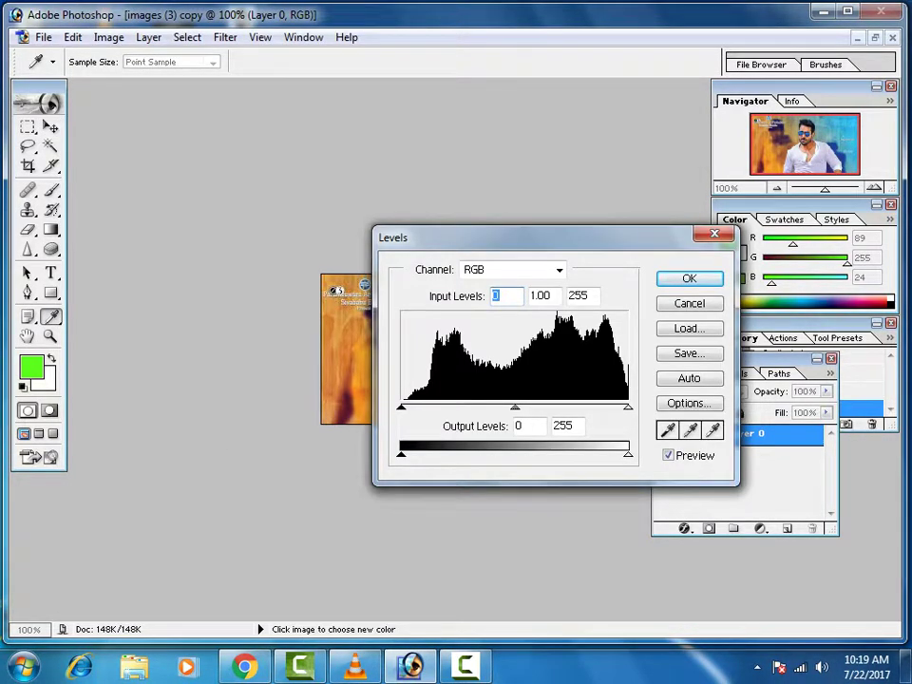
{"action": "left_click_drag", "start_coordinate": [475, 236], "coordinate": [526, 165]}
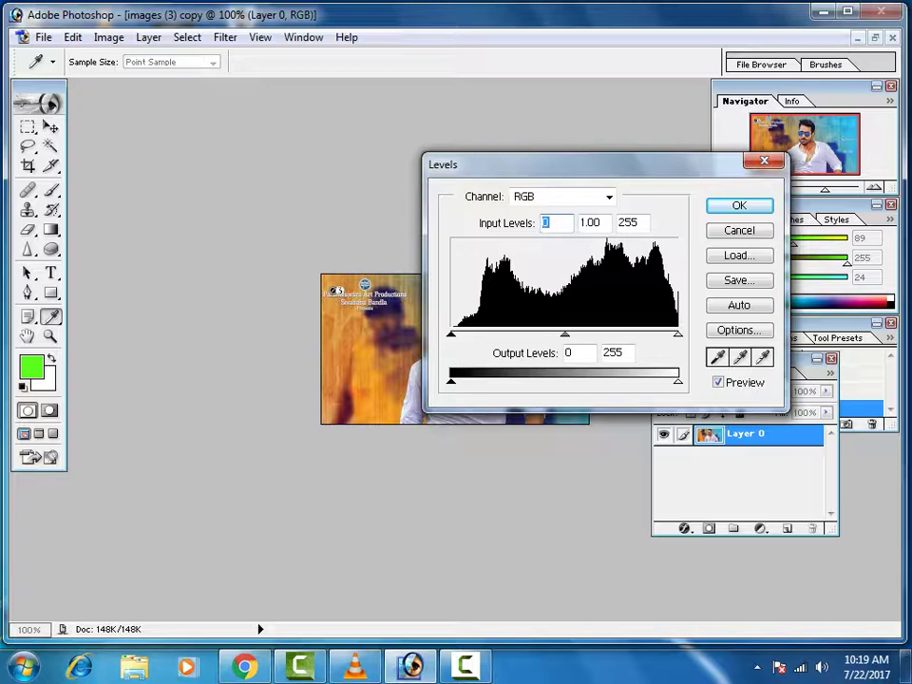
{"action": "mouse_move", "coordinate": [525, 165]}
{"action": "left_mouse_down"}
{"action": "mouse_move", "coordinate": [693, 238]}
{"action": "mouse_move", "coordinate": [690, 215]}
{"action": "left_mouse_up"}
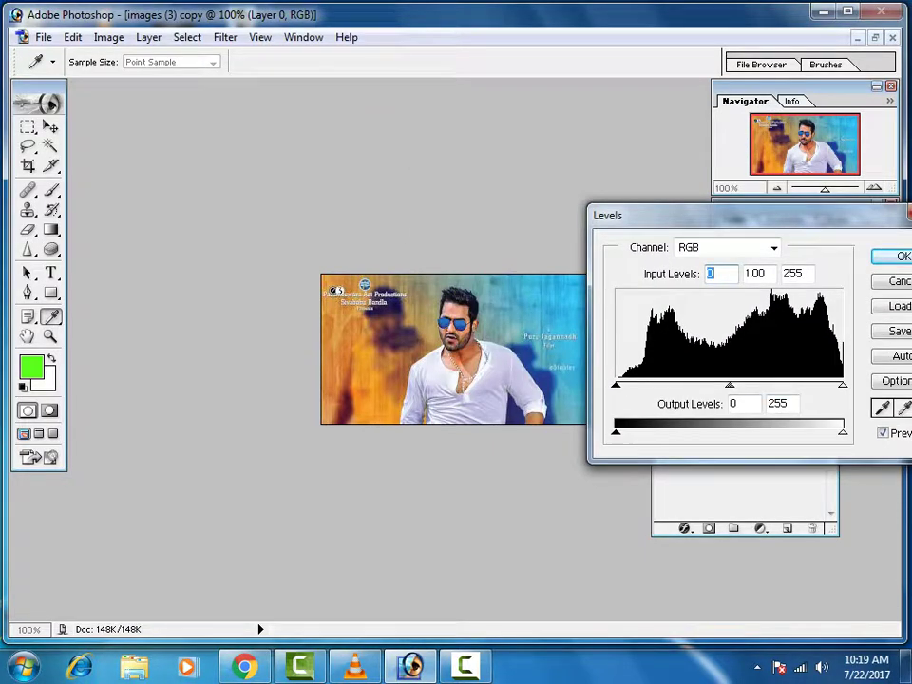
{"action": "mouse_move", "coordinate": [843, 385]}
{"action": "left_mouse_down"}
{"action": "mouse_move", "coordinate": [671, 385]}
{"action": "mouse_move", "coordinate": [843, 385]}
{"action": "left_mouse_up"}
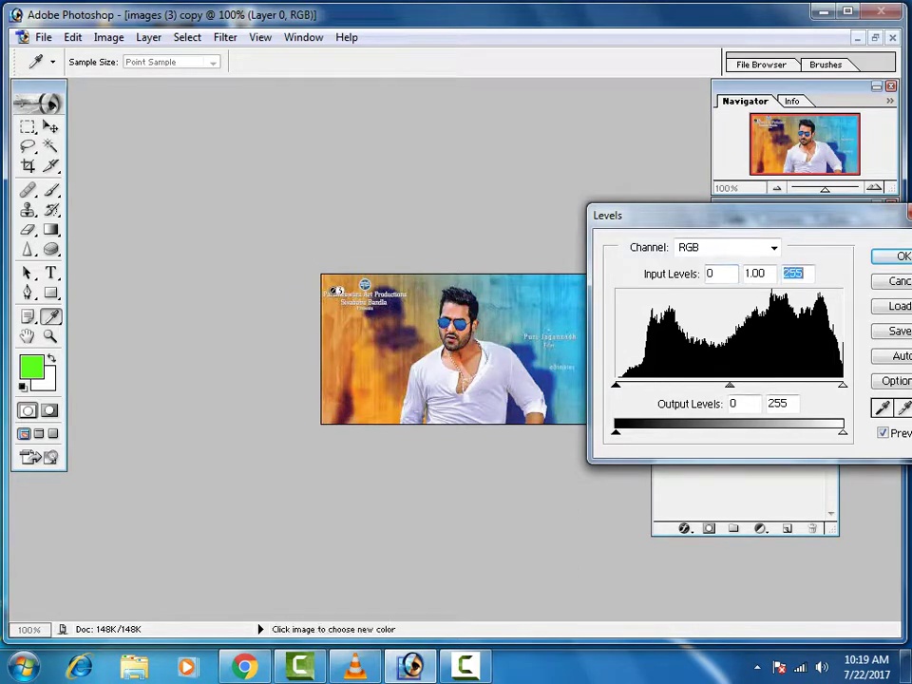
{"action": "mouse_move", "coordinate": [616, 385]}
{"action": "left_mouse_down"}
{"action": "mouse_move", "coordinate": [679, 385]}
{"action": "mouse_move", "coordinate": [616, 385]}
{"action": "left_mouse_up"}
{"action": "left_click", "coordinate": [714, 274]}
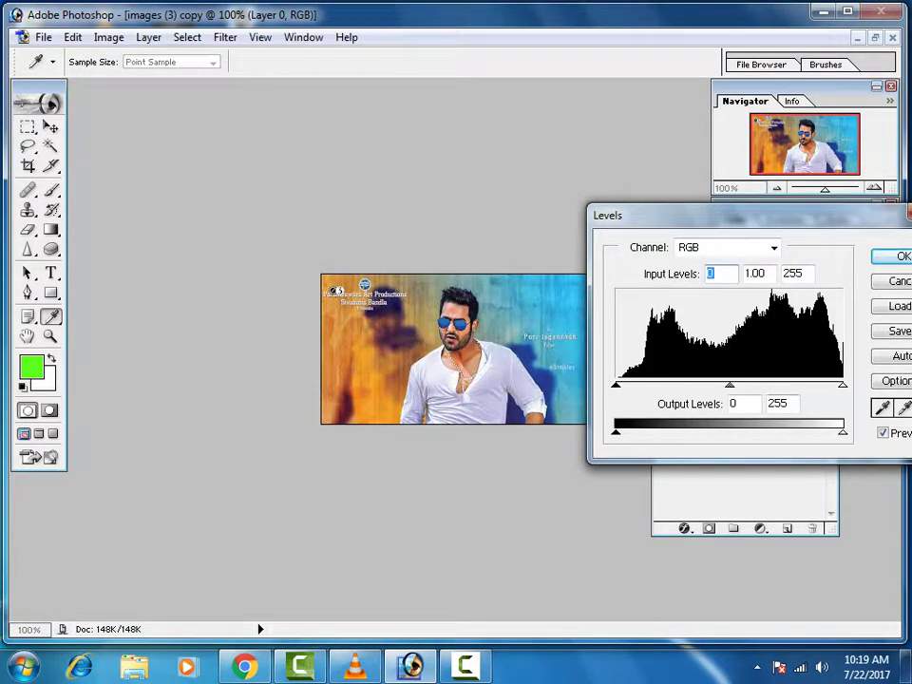
{"action": "mouse_move", "coordinate": [730, 385]}
{"action": "left_mouse_down"}
{"action": "mouse_move", "coordinate": [779, 385]}
{"action": "mouse_move", "coordinate": [638, 385]}
{"action": "mouse_move", "coordinate": [712, 385]}
{"action": "left_mouse_up"}
{"action": "left_click", "coordinate": [755, 274]}
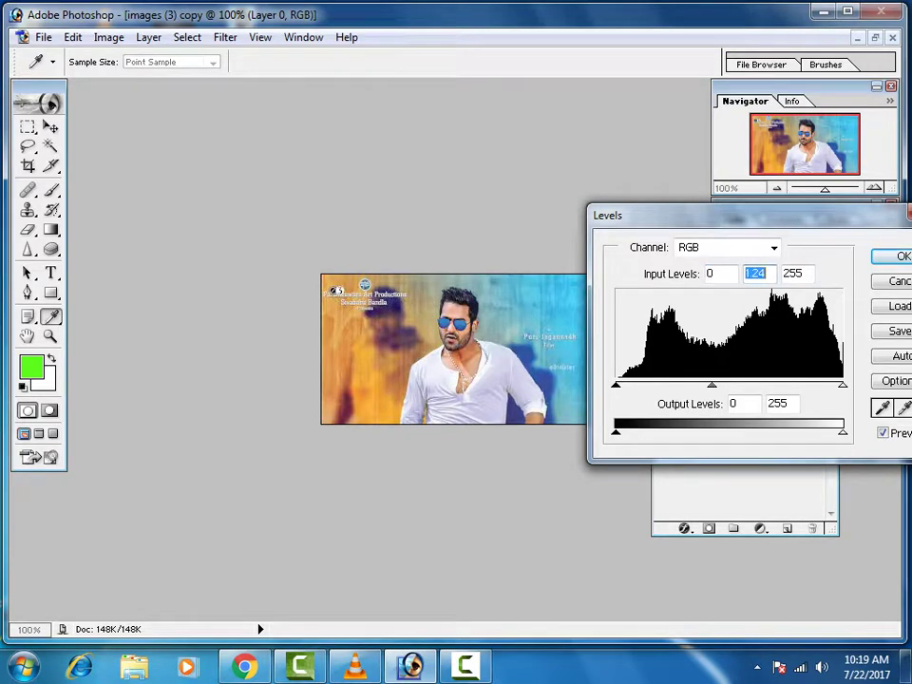
Lower the Red channel's white input, set Blue to black 3 and white 115, then return to RGB.
{"action": "left_click", "coordinate": [775, 247]}
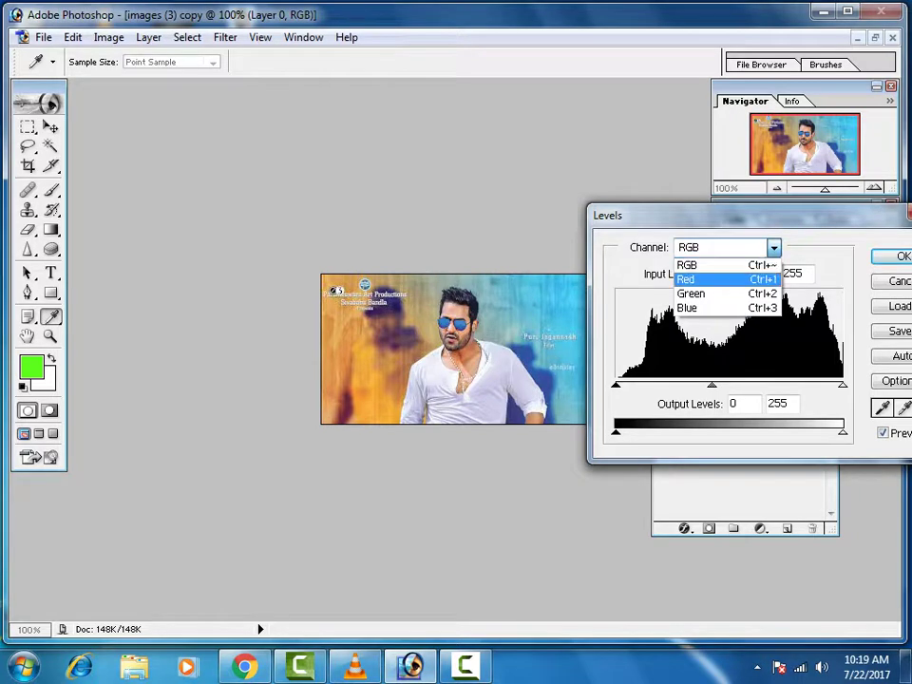
{"action": "left_click", "coordinate": [686, 280]}
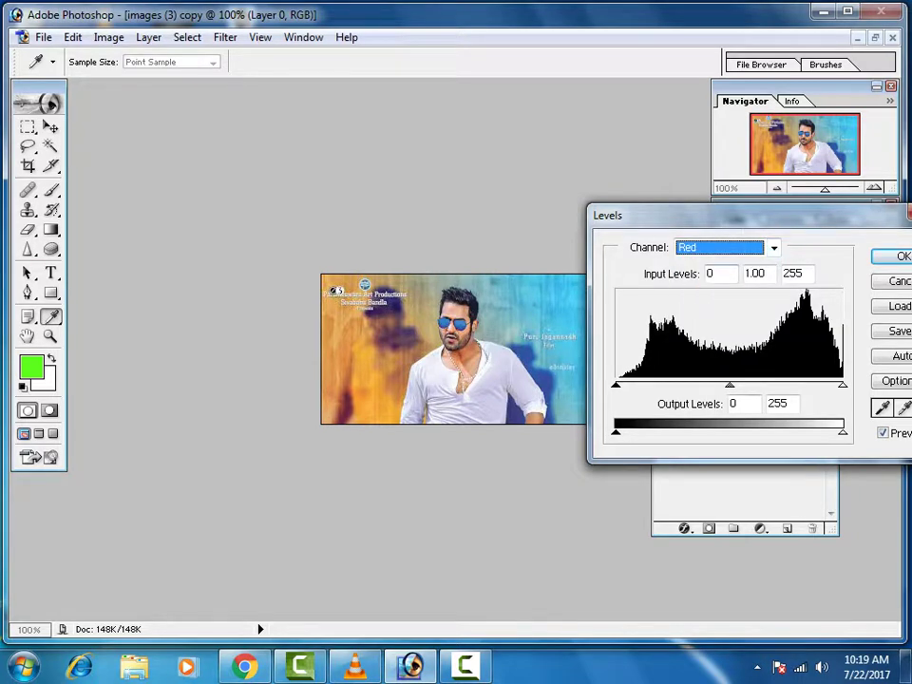
{"action": "left_click_drag", "start_coordinate": [843, 385], "coordinate": [746, 385]}
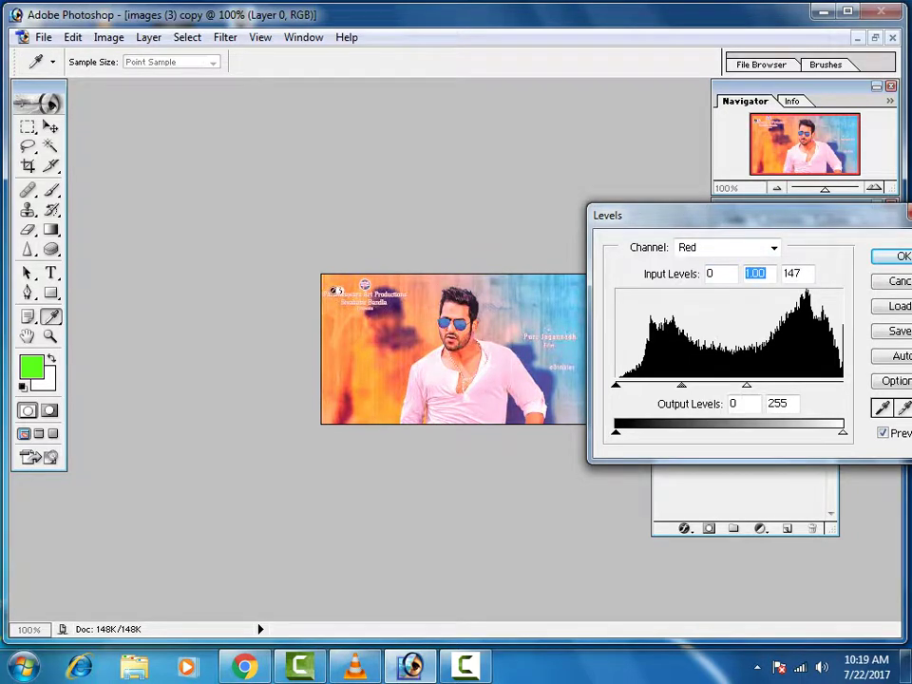
{"action": "left_click", "coordinate": [774, 247]}
{"action": "left_click", "coordinate": [686, 307]}
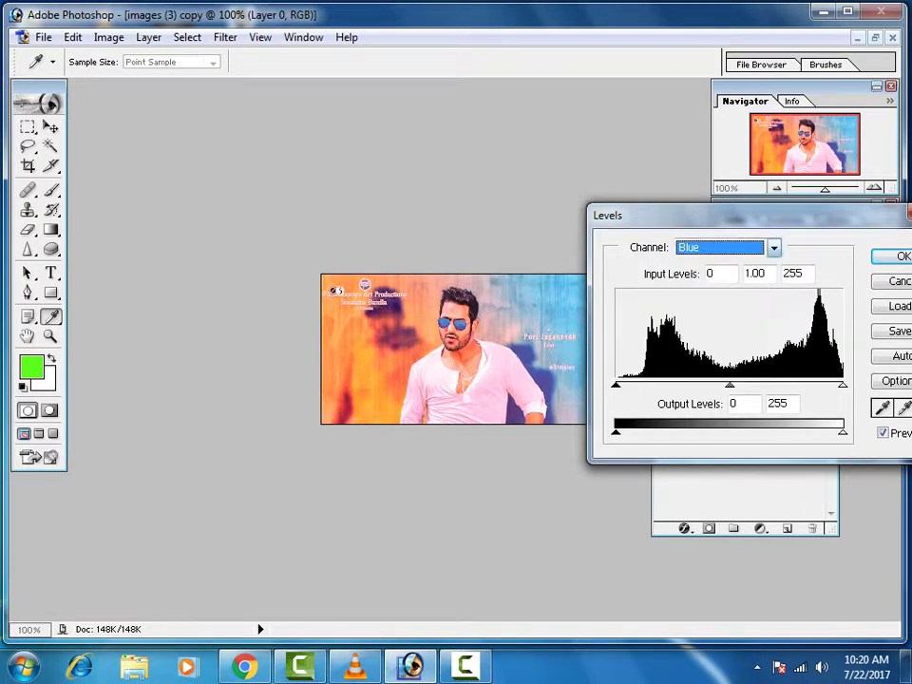
{"action": "key", "text": "Tab"}
{"action": "type", "text": "3"}
{"action": "key", "text": "Tab"}
{"action": "key", "text": "Tab"}
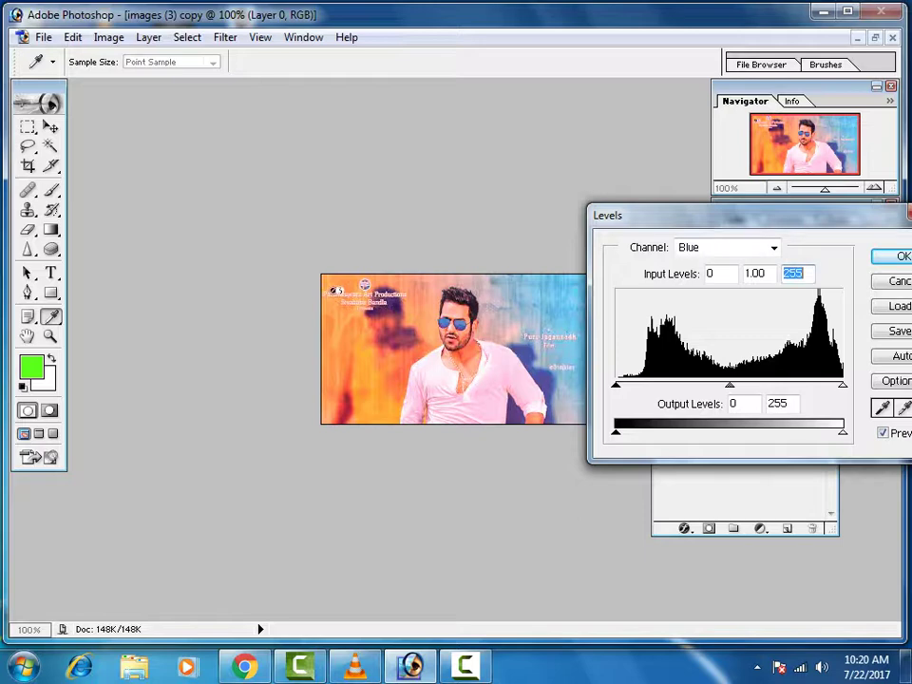
{"action": "mouse_move", "coordinate": [619, 385]}
{"action": "left_mouse_down"}
{"action": "mouse_move", "coordinate": [693, 385]}
{"action": "mouse_move", "coordinate": [616, 384]}
{"action": "left_mouse_up"}
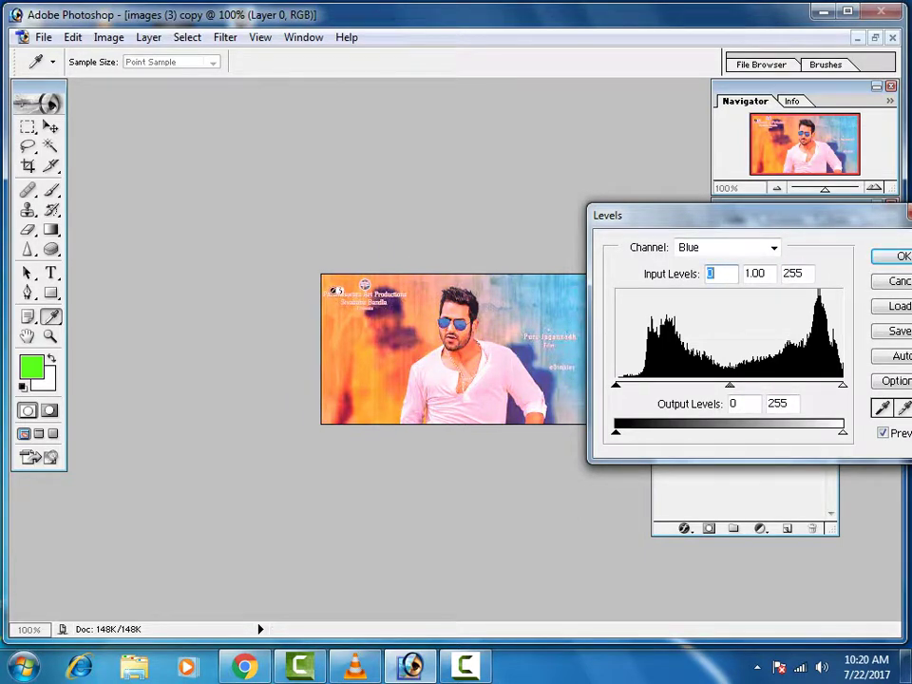
{"action": "left_click_drag", "start_coordinate": [843, 385], "coordinate": [718, 385]}
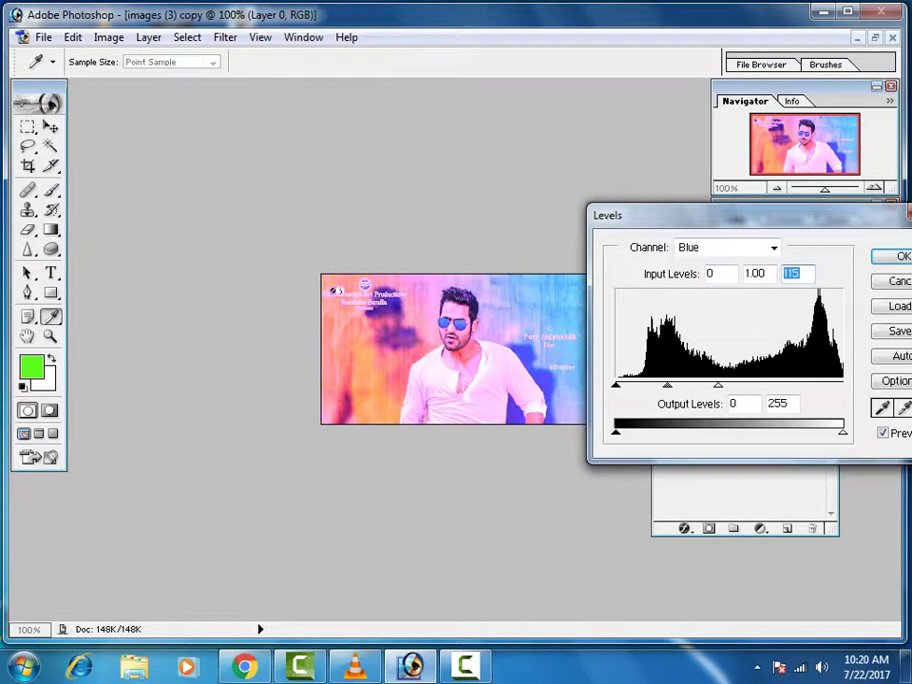
{"action": "left_click", "coordinate": [774, 247]}
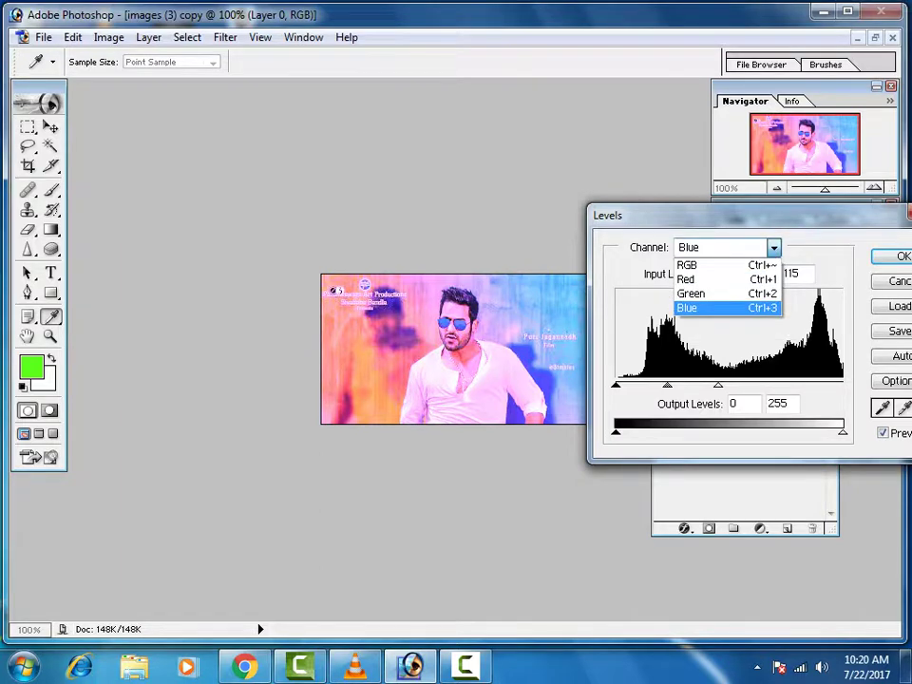
{"action": "left_click", "coordinate": [688, 265]}
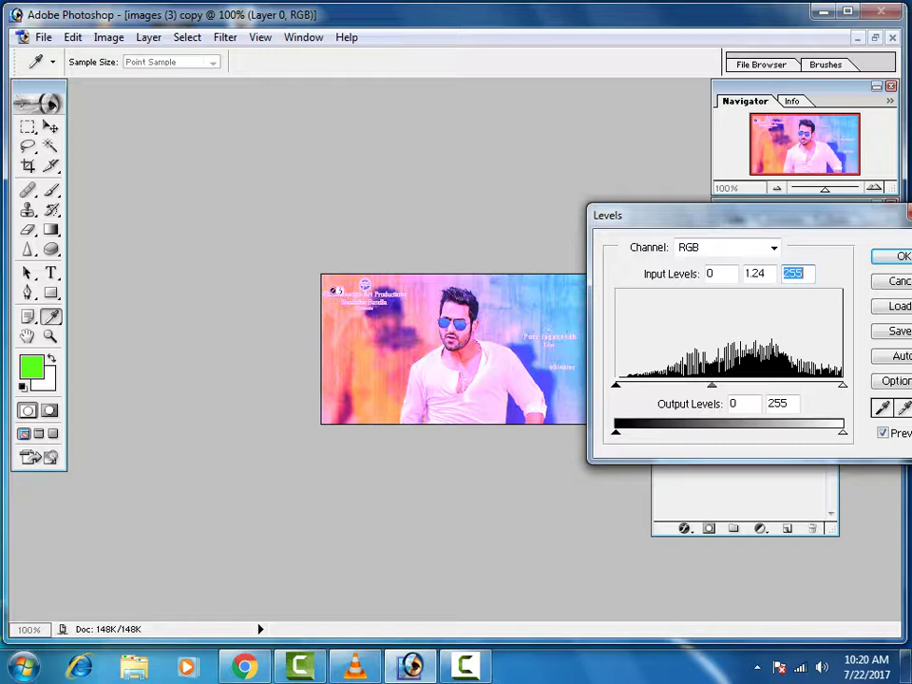
Reset Levels to defaults, nudge the white input and midtone gamma (0.78), then close the dialog.
{"action": "left_click_drag", "start_coordinate": [685, 215], "coordinate": [561, 221]}
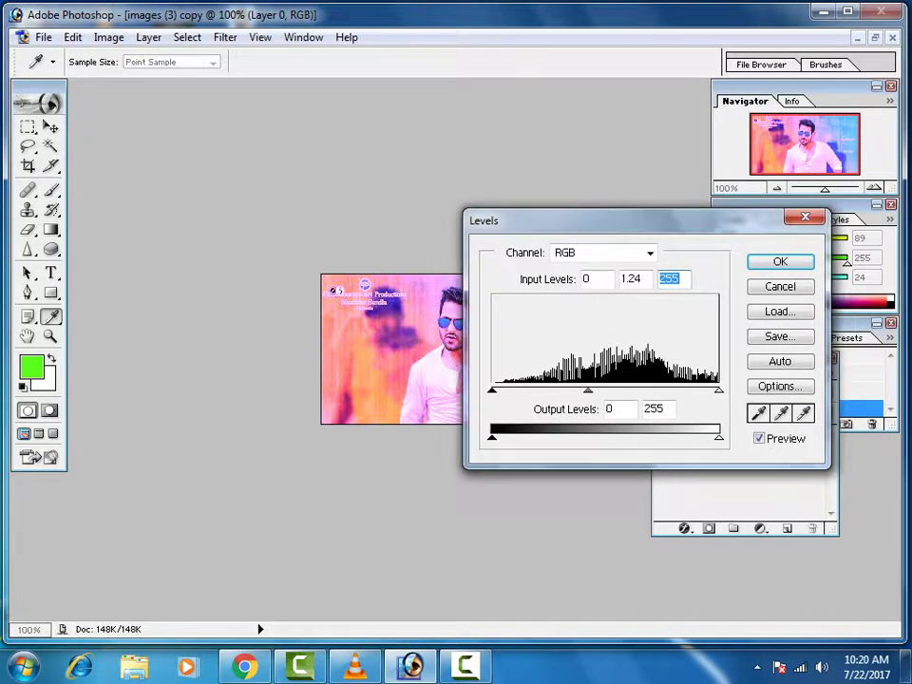
{"action": "key", "text": "alt"}
{"action": "left_click", "coordinate": [781, 286], "text": "alt"}
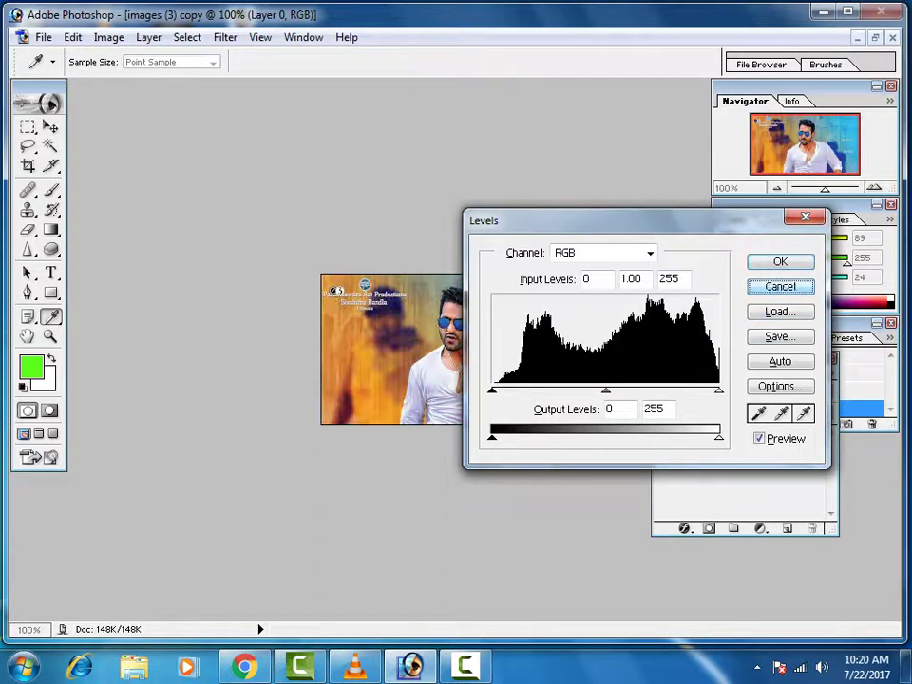
{"action": "left_click_drag", "start_coordinate": [570, 221], "coordinate": [678, 230]}
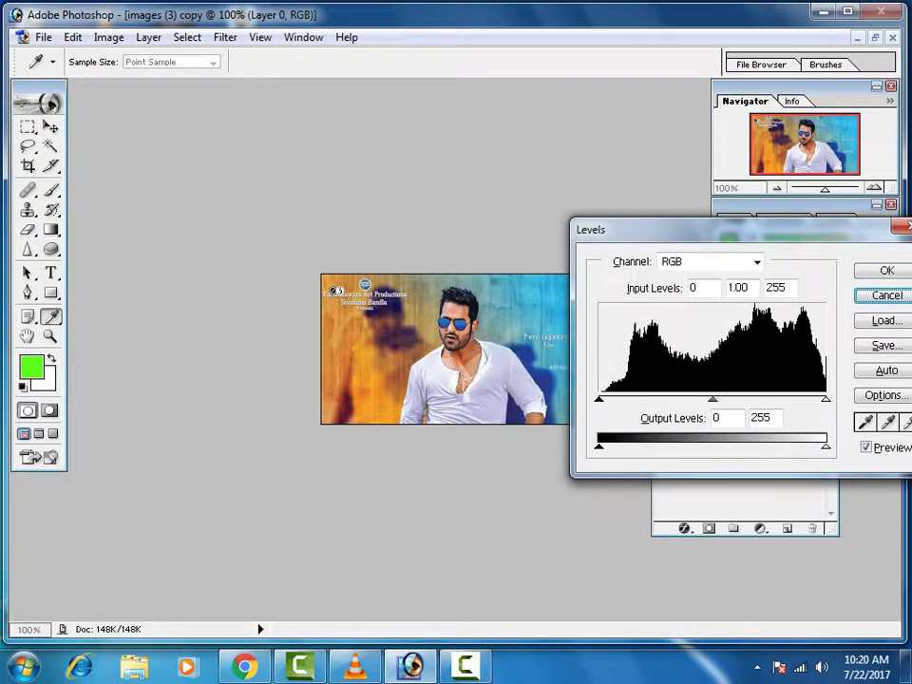
{"action": "left_click", "coordinate": [775, 287]}
{"action": "key", "text": "shift+Down"}
{"action": "key", "text": "shift+Down"}
{"action": "key", "text": "shift+Down"}
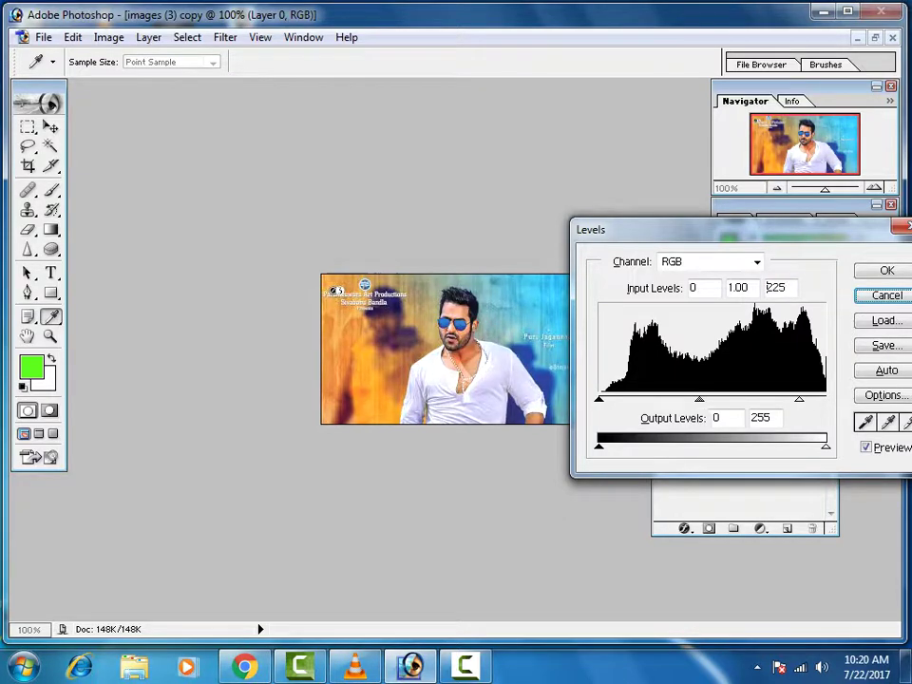
{"action": "key", "text": "shift+Down"}
{"action": "key", "text": "shift+Down"}
{"action": "key", "text": "shift+Down"}
{"action": "key", "text": "shift+Down"}
{"action": "key", "text": "Up"}
{"action": "key", "text": "Up"}
{"action": "key", "text": "shift+Up"}
{"action": "key", "text": "shift+Up"}
{"action": "key", "text": "shift+Up"}
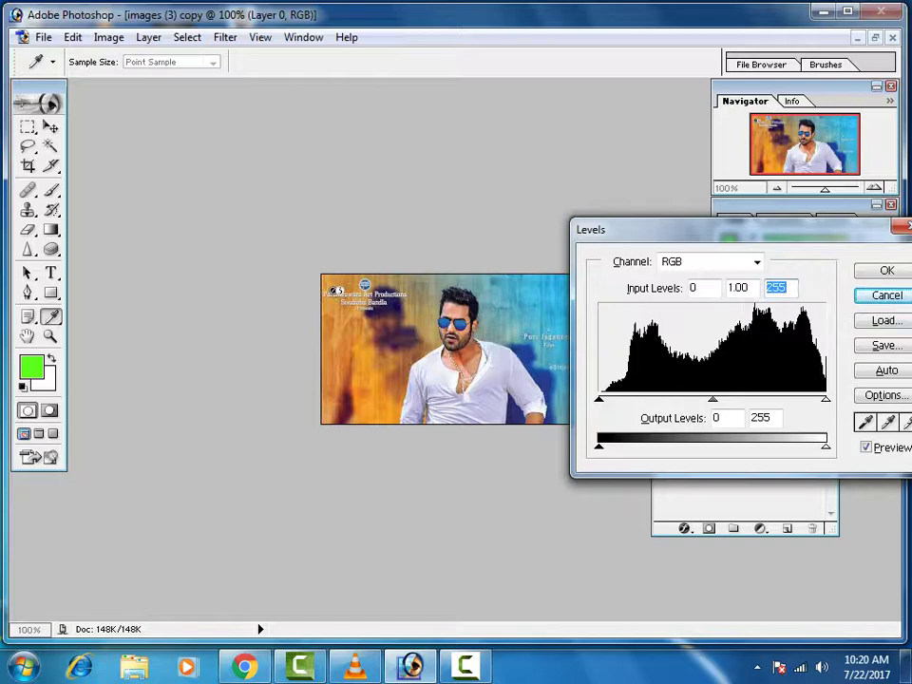
{"action": "key", "text": "shift+Tab"}
{"action": "key", "text": "shift+Down"}
{"action": "key", "text": "shift+Down"}
{"action": "key", "text": "Down"}
{"action": "key", "text": "Down"}
{"action": "key", "text": "Return"}
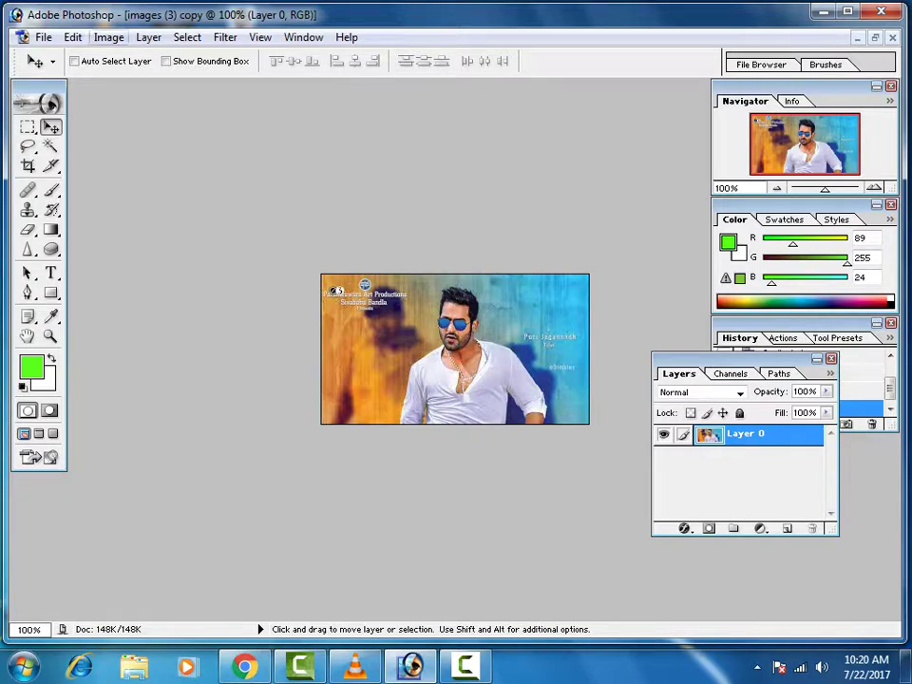
Apply Auto Levels, then Auto Contrast, and reopen the Image > Adjustments list.
{"action": "left_click", "coordinate": [108, 37]}
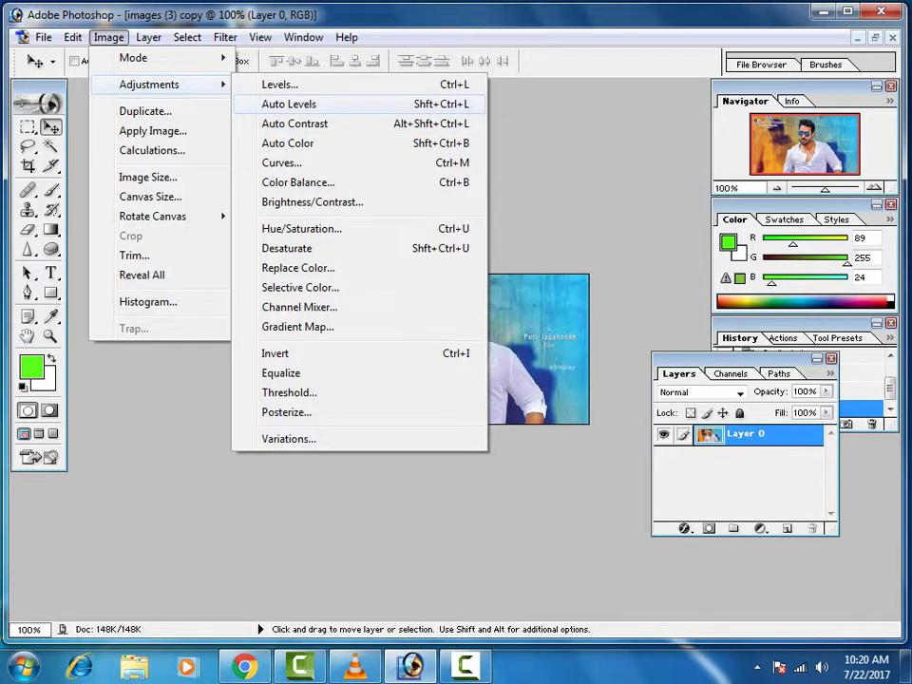
{"action": "left_click", "coordinate": [289, 103]}
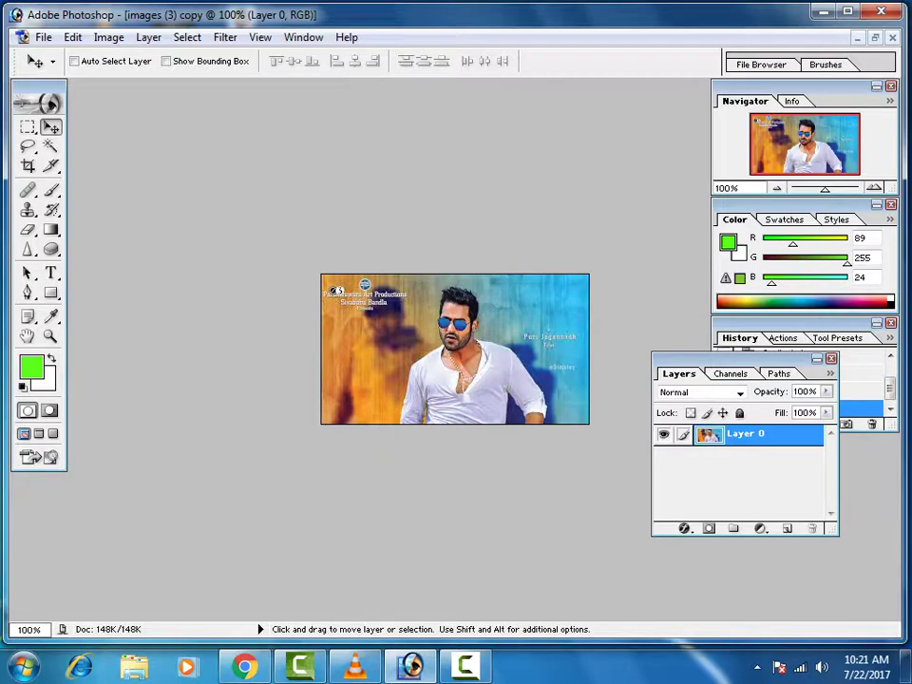
{"action": "left_click", "coordinate": [109, 37]}
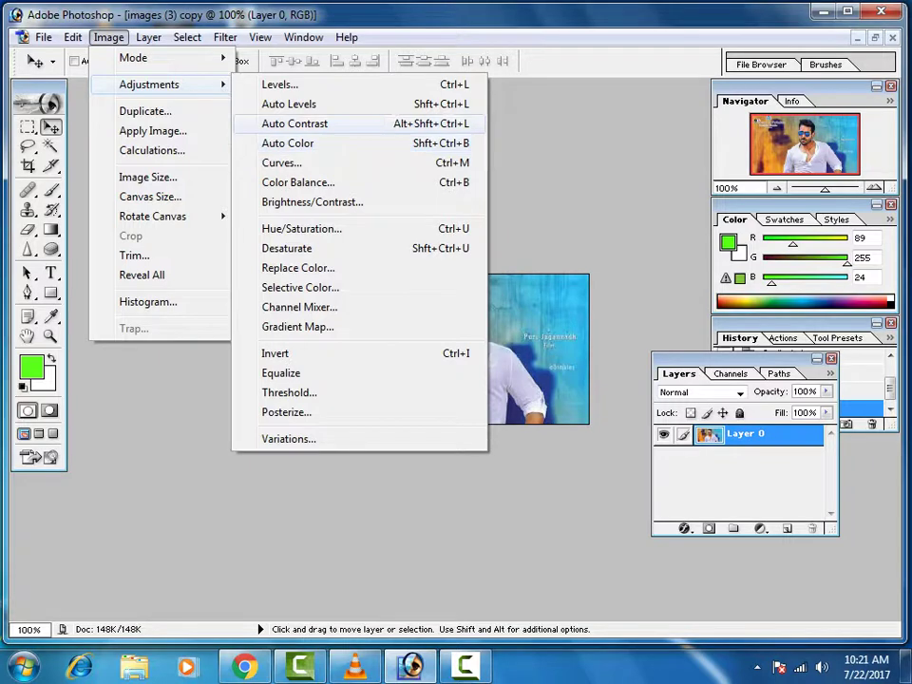
{"action": "left_click", "coordinate": [295, 124]}
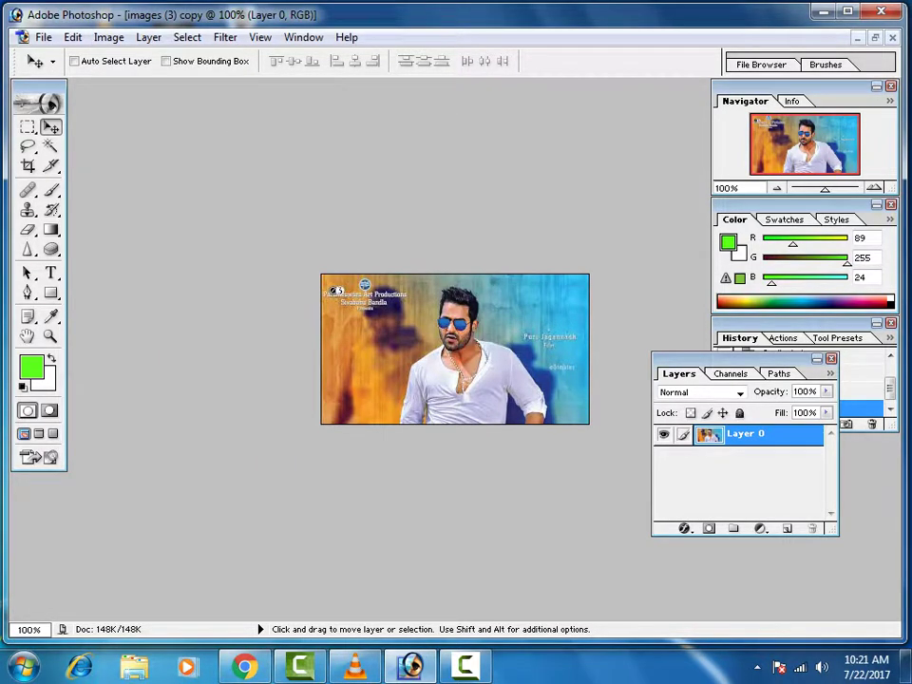
{"action": "left_click", "coordinate": [109, 37]}
{"action": "mouse_move", "coordinate": [150, 84]}
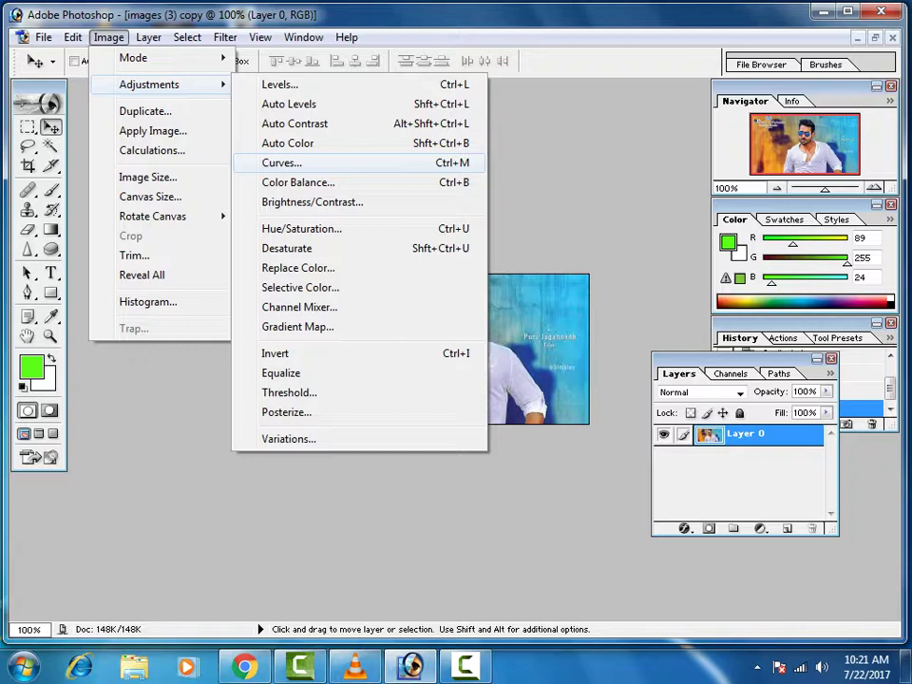
{"action": "left_click", "coordinate": [281, 162]}
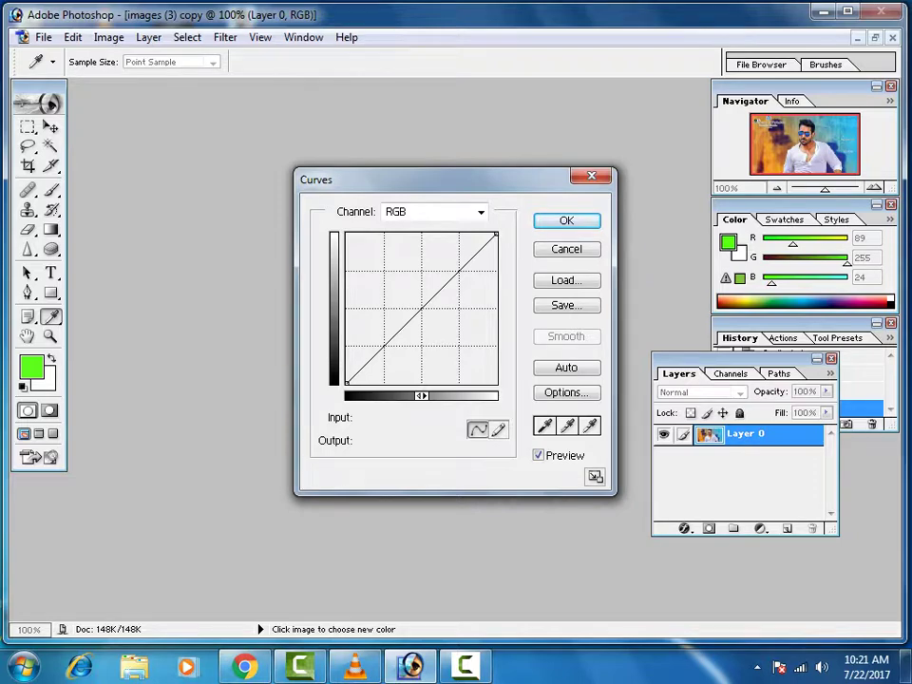
{"action": "left_click_drag", "start_coordinate": [380, 179], "coordinate": [608, 164]}
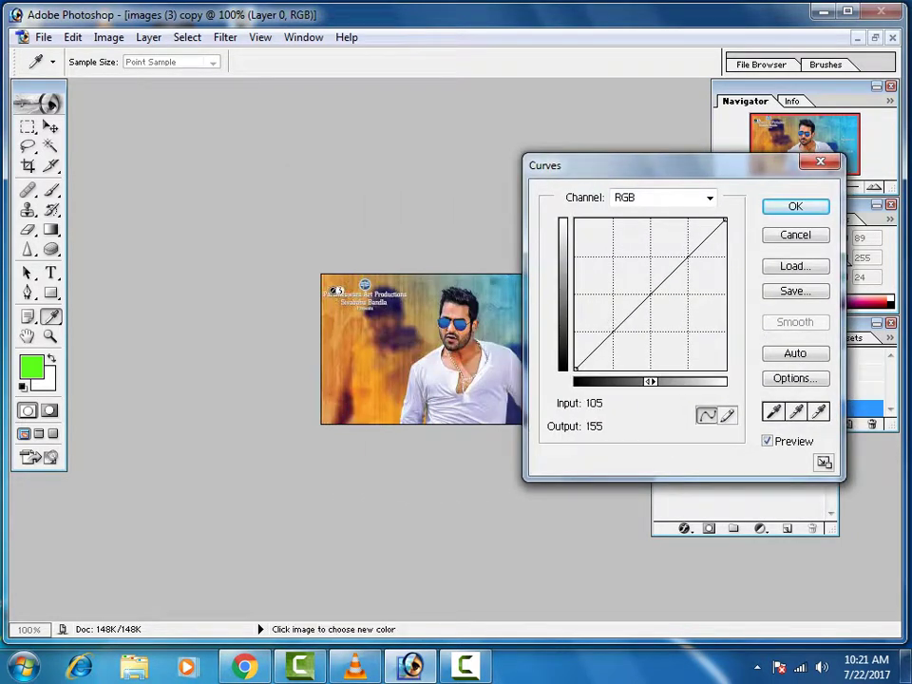
{"action": "left_click_drag", "start_coordinate": [585, 360], "coordinate": [585, 345]}
{"action": "key", "text": "Down"}
{"action": "key", "text": "Down"}
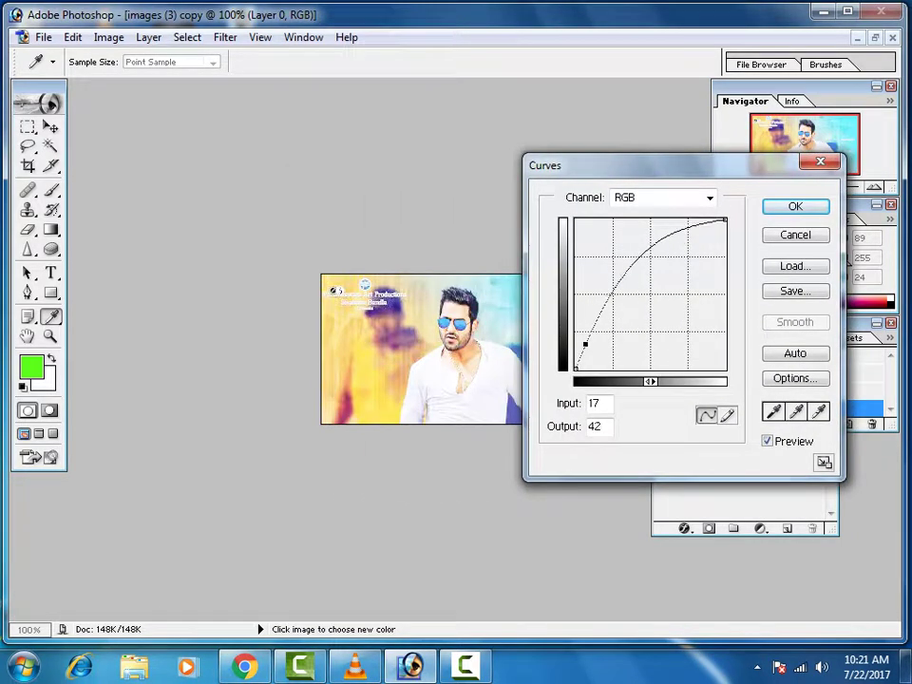
{"action": "key", "text": "Down"}
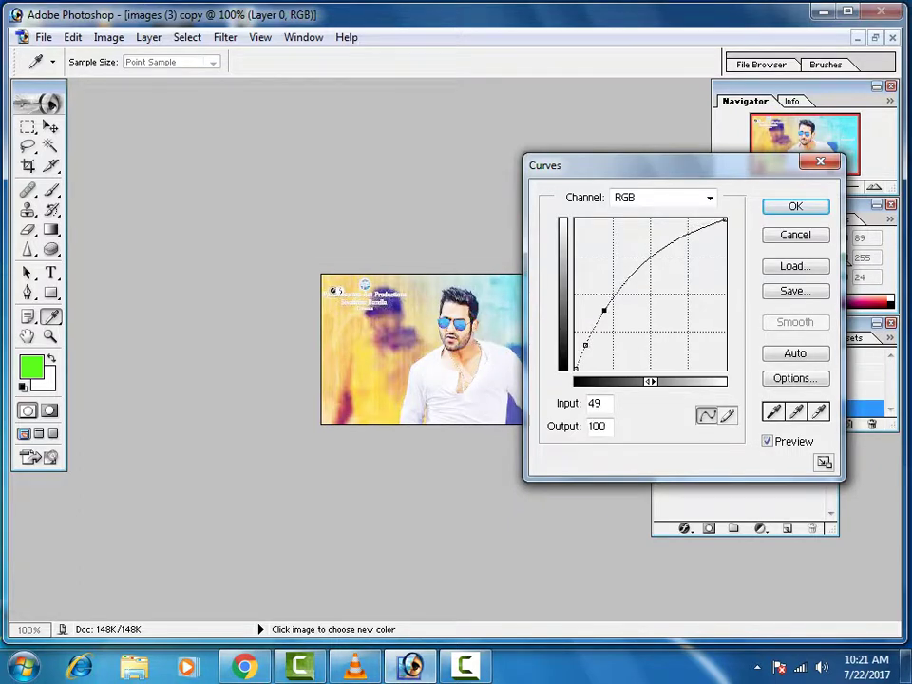
{"action": "mouse_move", "coordinate": [603, 310]}
{"action": "left_mouse_down"}
{"action": "mouse_move", "coordinate": [615, 329]}
{"action": "mouse_move", "coordinate": [636, 298]}
{"action": "left_mouse_up"}
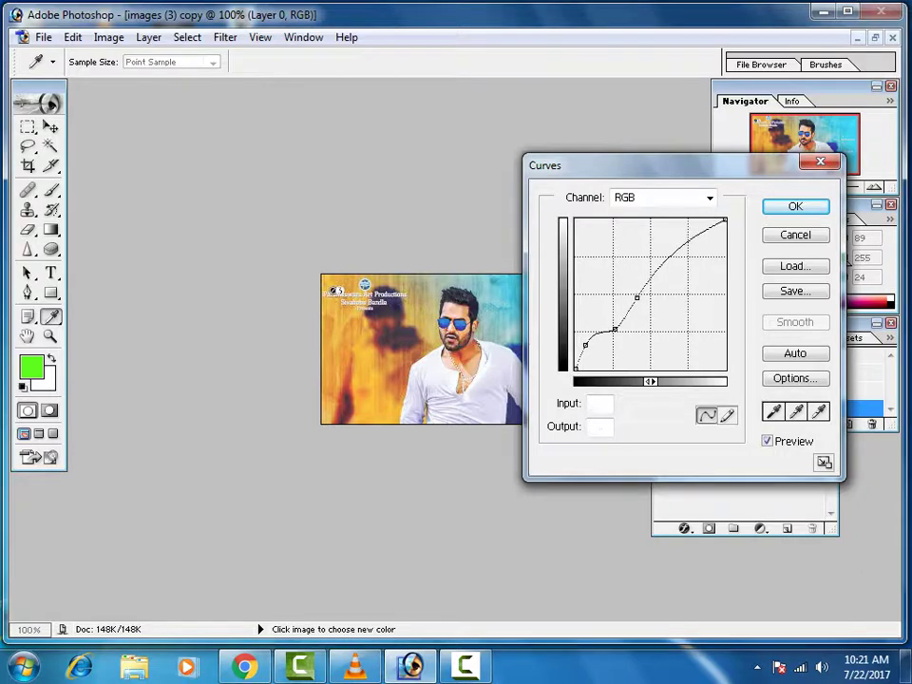
{"action": "mouse_move", "coordinate": [669, 255]}
{"action": "left_mouse_down"}
{"action": "mouse_move", "coordinate": [639, 237]}
{"action": "mouse_move", "coordinate": [648, 260]}
{"action": "mouse_move", "coordinate": [668, 256]}
{"action": "left_mouse_up"}
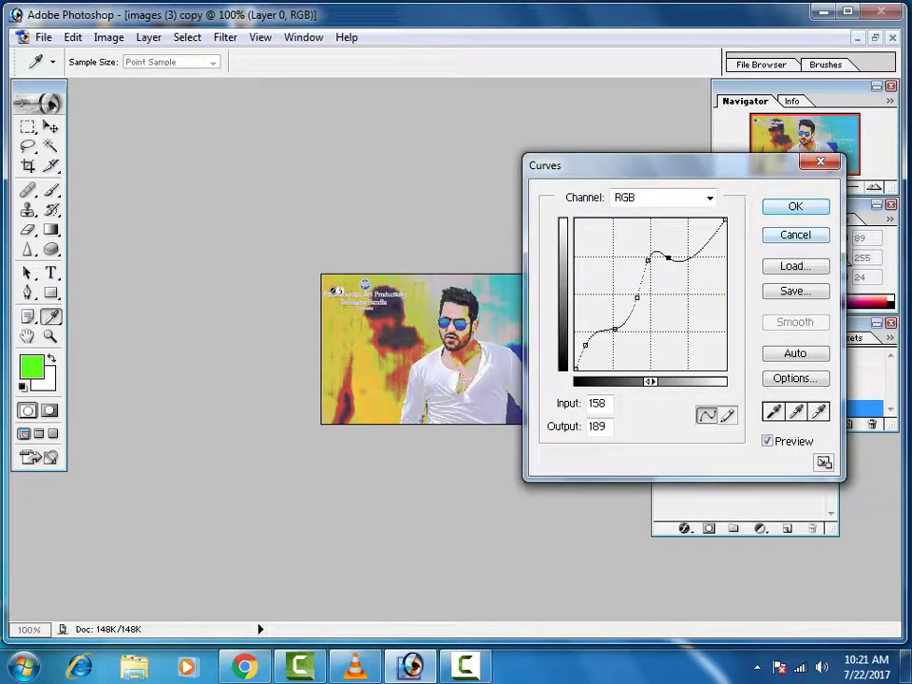
{"action": "left_click", "coordinate": [795, 234], "text": "alt"}
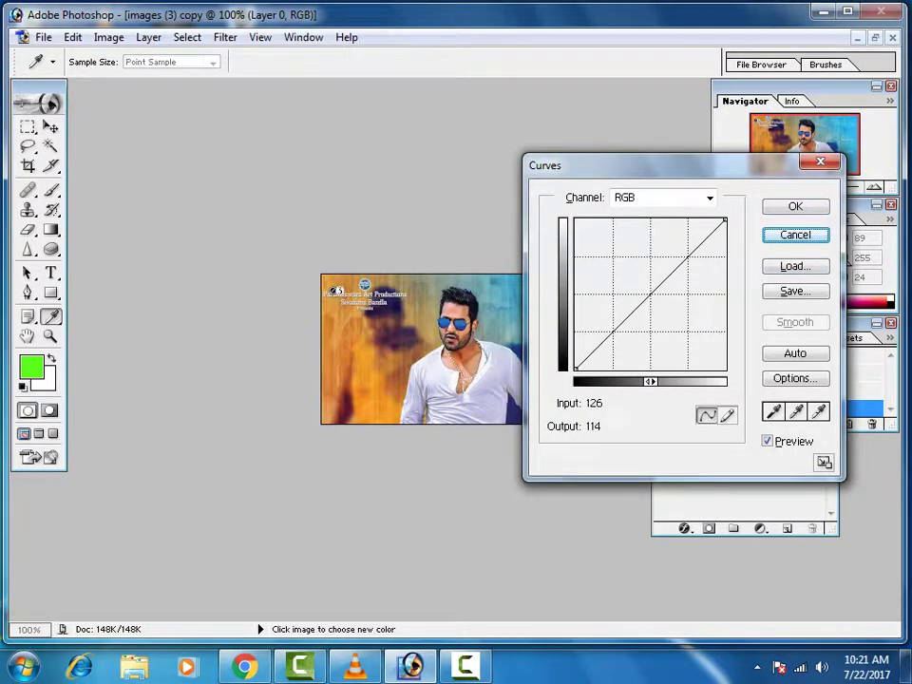
{"action": "mouse_move", "coordinate": [639, 306]}
{"action": "left_mouse_down"}
{"action": "mouse_move", "coordinate": [638, 288]}
{"action": "mouse_move", "coordinate": [660, 314]}
{"action": "left_mouse_up"}
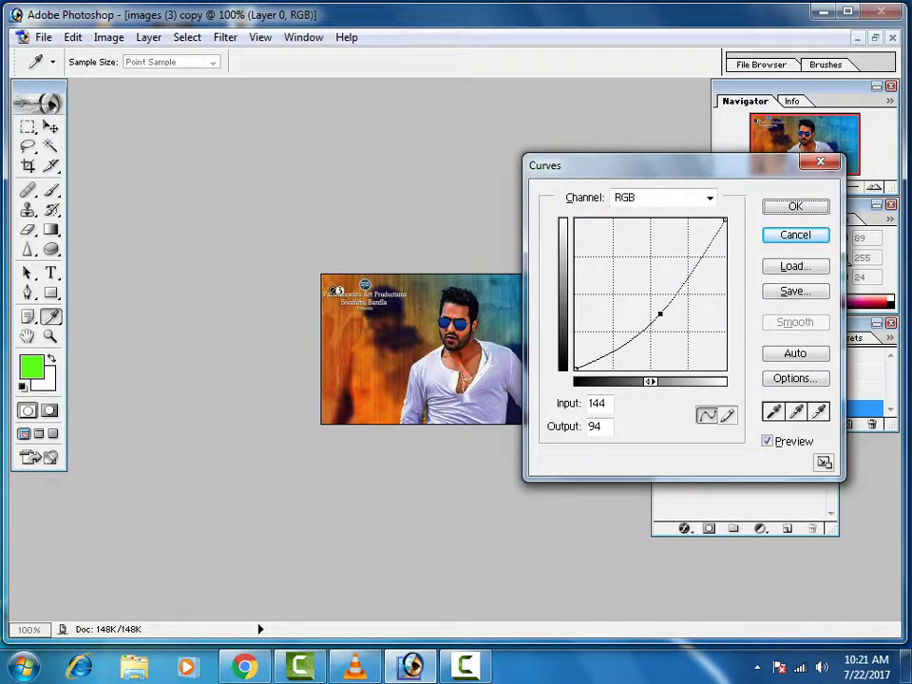
{"action": "left_click", "coordinate": [709, 197]}
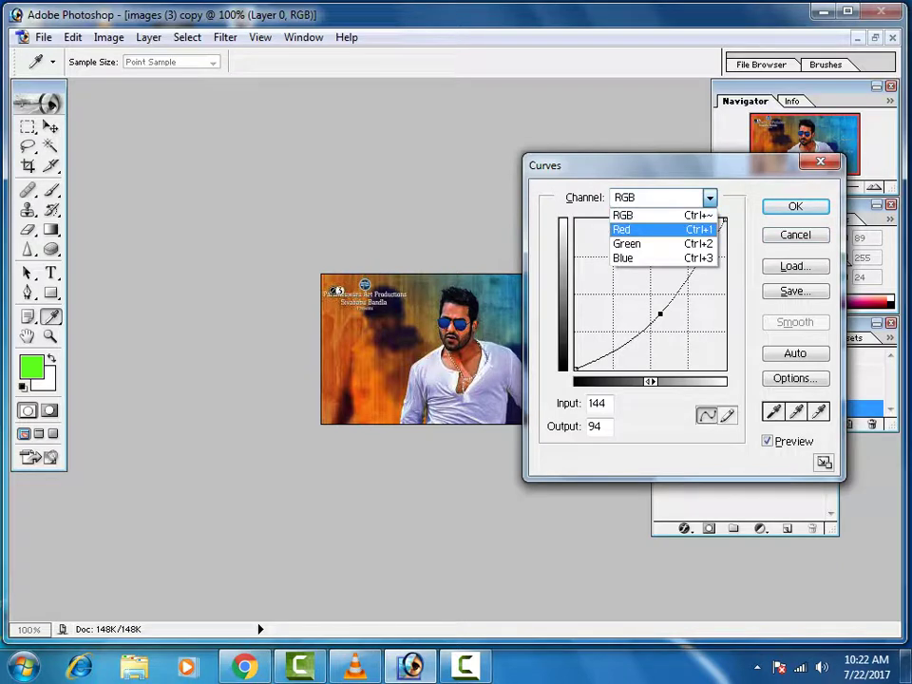
{"action": "key", "text": "Escape"}
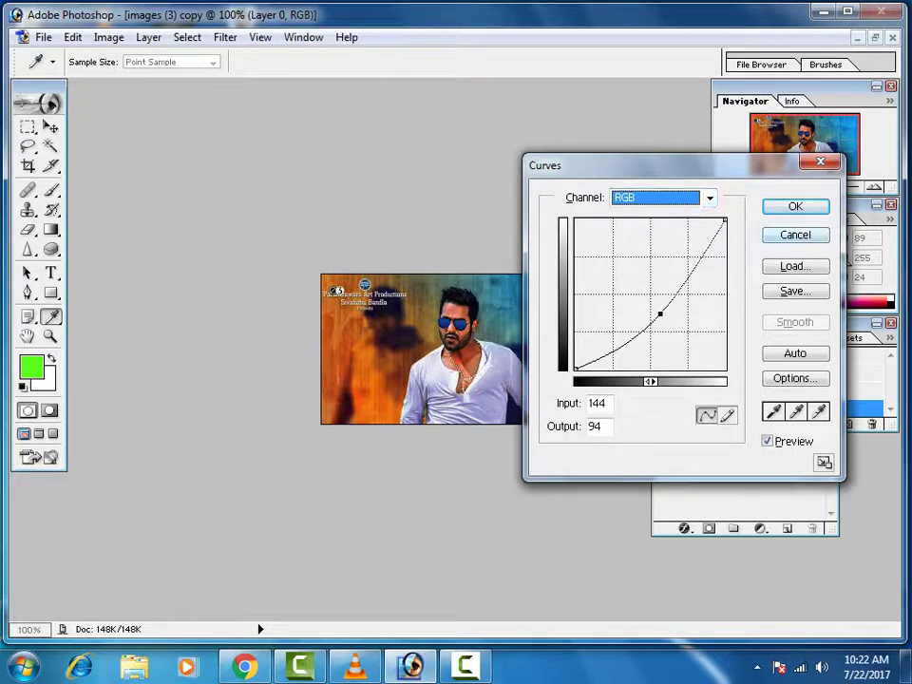
{"action": "key", "text": "Return"}
{"action": "key", "text": "v"}
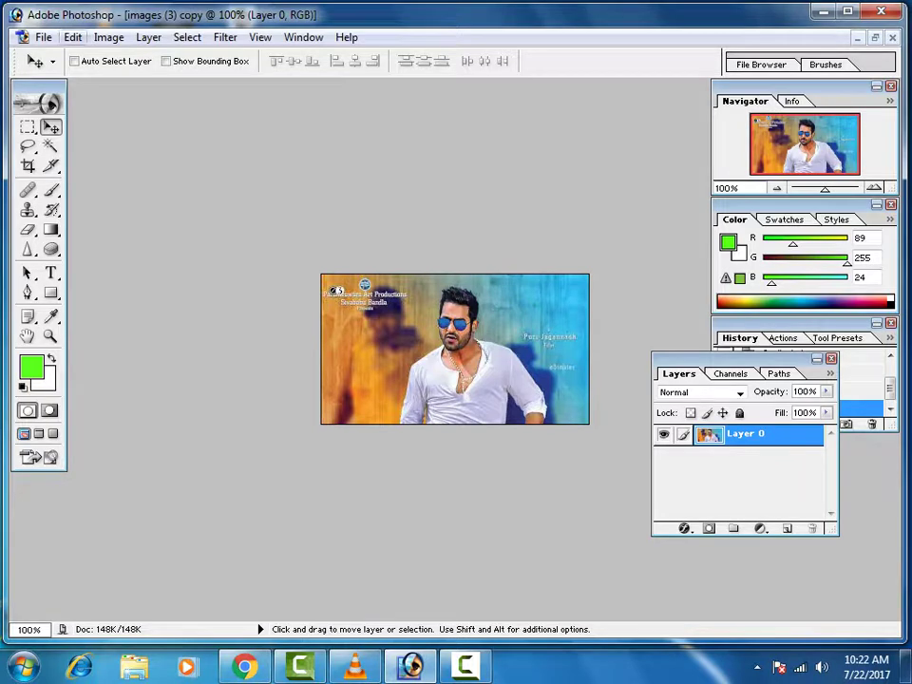
Try Brightness/Contrast at about -69 brightness and +69 contrast, cancel it, and reopen Adjustments.
{"action": "left_click", "coordinate": [108, 37]}
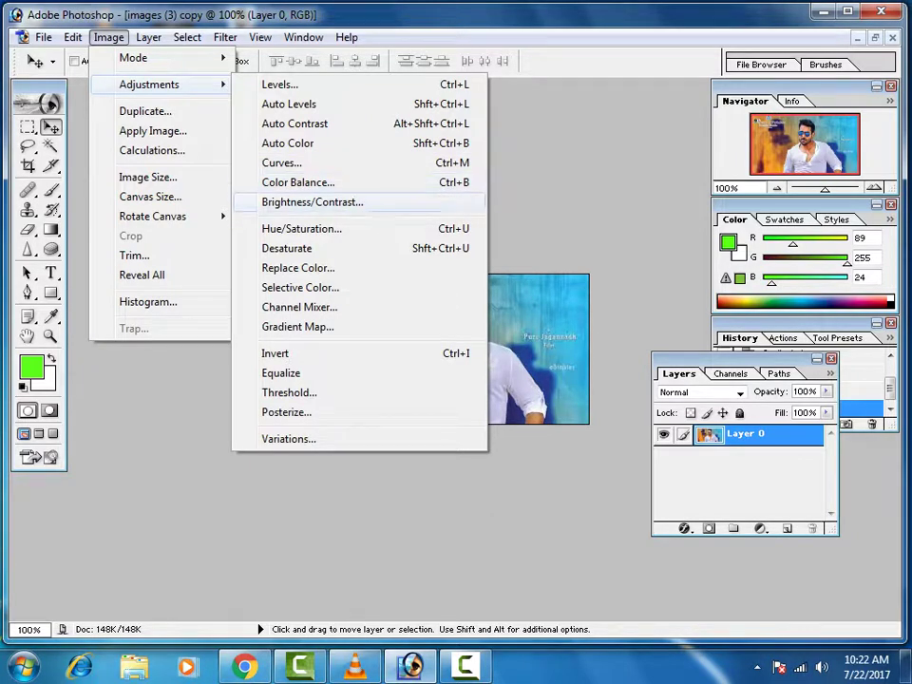
{"action": "left_click", "coordinate": [312, 201]}
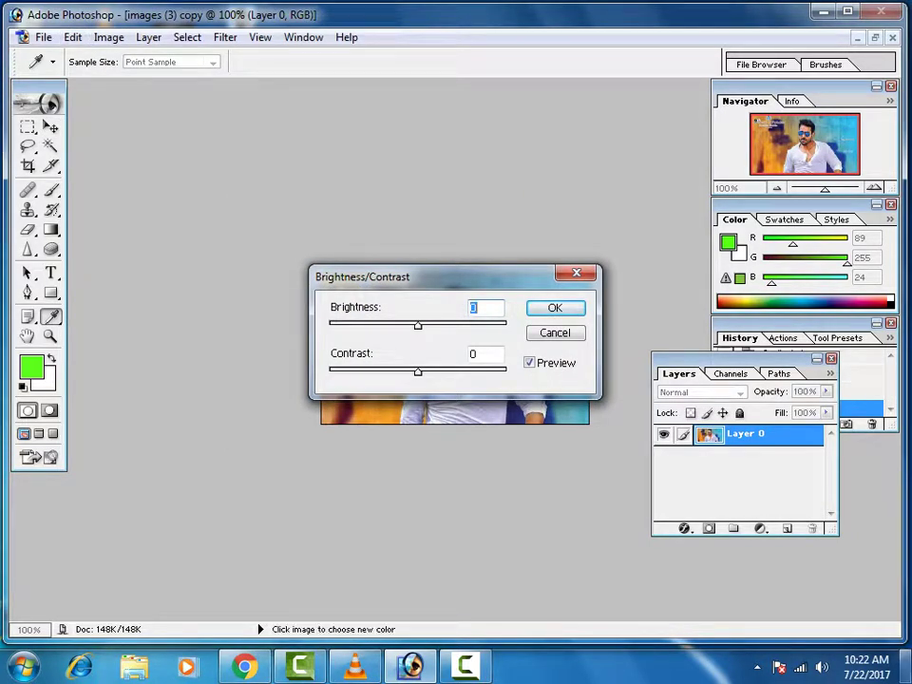
{"action": "mouse_move", "coordinate": [380, 276]}
{"action": "left_mouse_down"}
{"action": "mouse_move", "coordinate": [464, 268]}
{"action": "mouse_move", "coordinate": [576, 209]}
{"action": "left_mouse_up"}
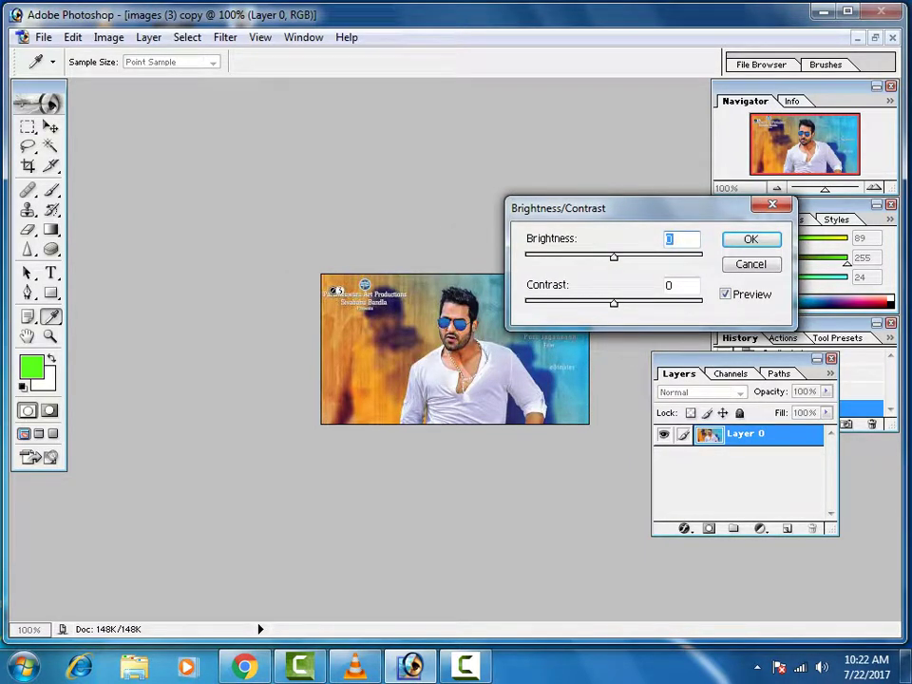
{"action": "mouse_move", "coordinate": [614, 257]}
{"action": "left_mouse_down"}
{"action": "mouse_move", "coordinate": [552, 256]}
{"action": "mouse_move", "coordinate": [661, 256]}
{"action": "left_mouse_up"}
{"action": "mouse_move", "coordinate": [614, 302]}
{"action": "left_mouse_down"}
{"action": "mouse_move", "coordinate": [665, 302]}
{"action": "mouse_move", "coordinate": [574, 302]}
{"action": "mouse_move", "coordinate": [675, 303]}
{"action": "mouse_move", "coordinate": [580, 302]}
{"action": "left_mouse_up"}
{"action": "key", "text": "Escape"}
{"action": "key", "text": "v"}
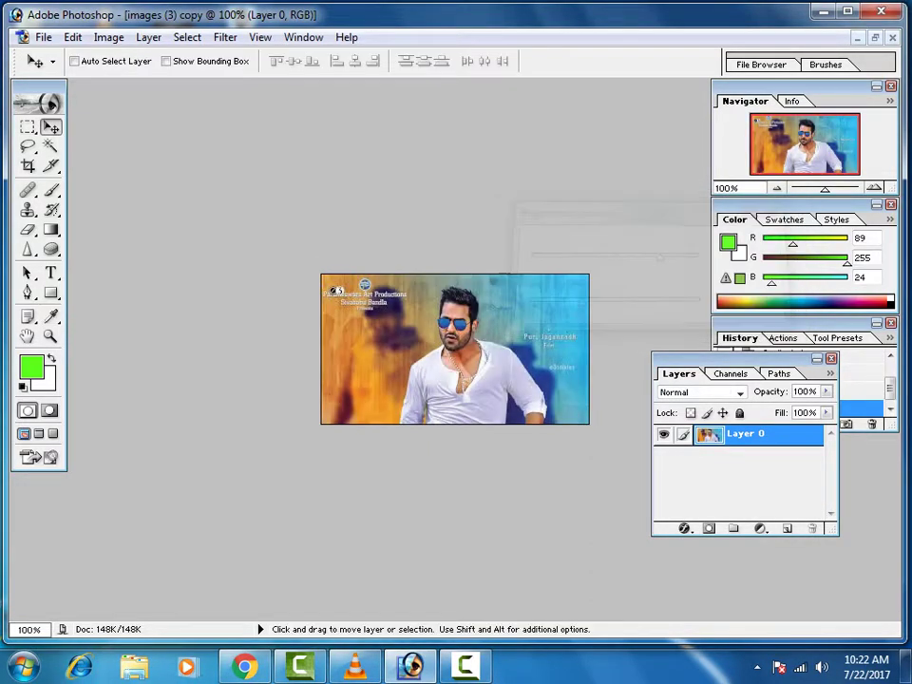
{"action": "left_click", "coordinate": [109, 37]}
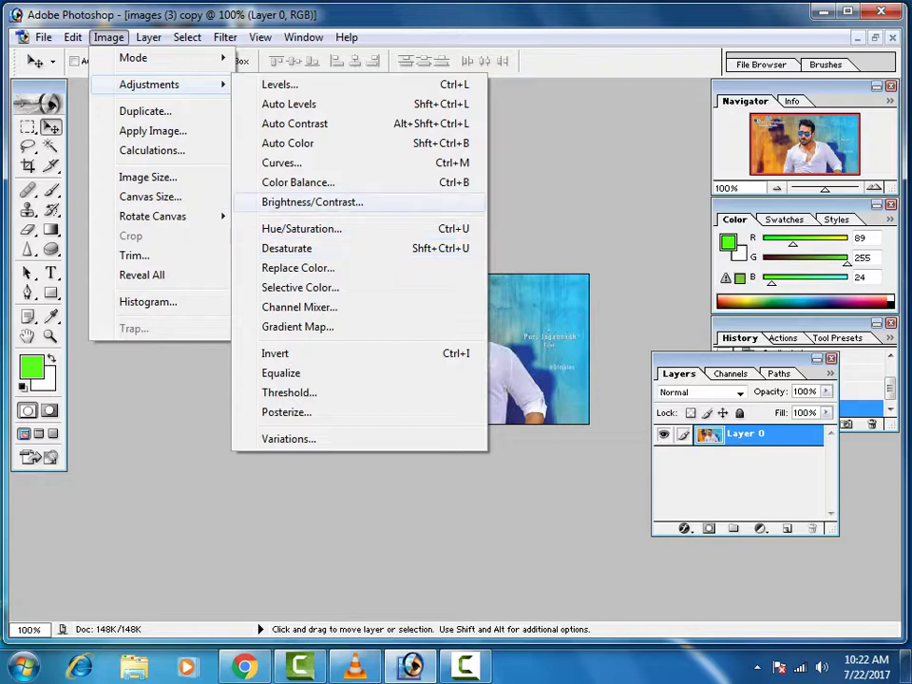
Set midtone Color Balance to Cyan/Red -39, Magenta/Green -65, Yellow/Blue +60 and apply it.
{"action": "left_click", "coordinate": [298, 181]}
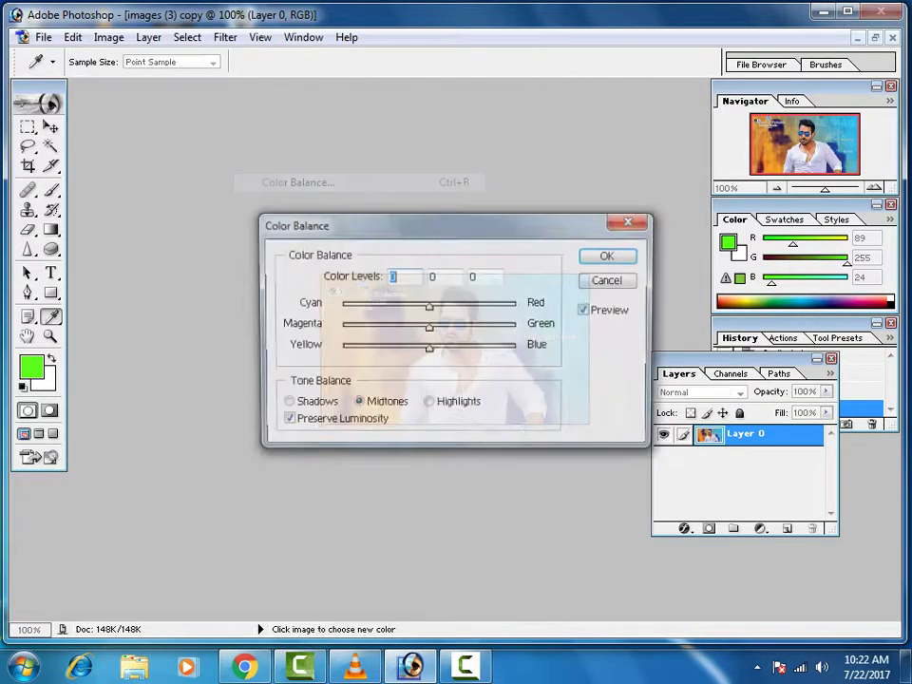
{"action": "left_click_drag", "start_coordinate": [380, 225], "coordinate": [571, 183]}
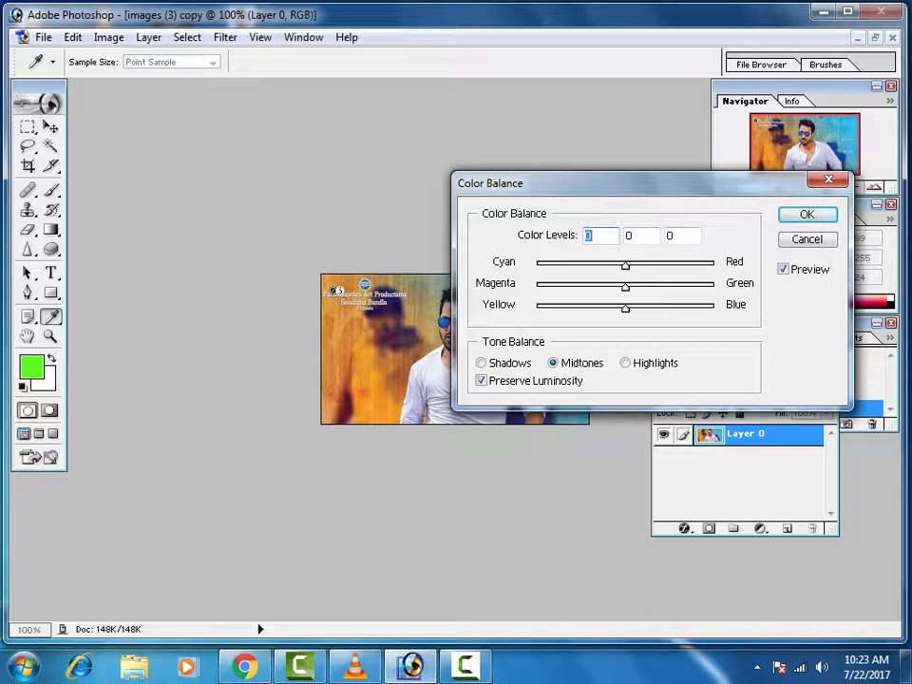
{"action": "left_click_drag", "start_coordinate": [570, 183], "coordinate": [663, 168]}
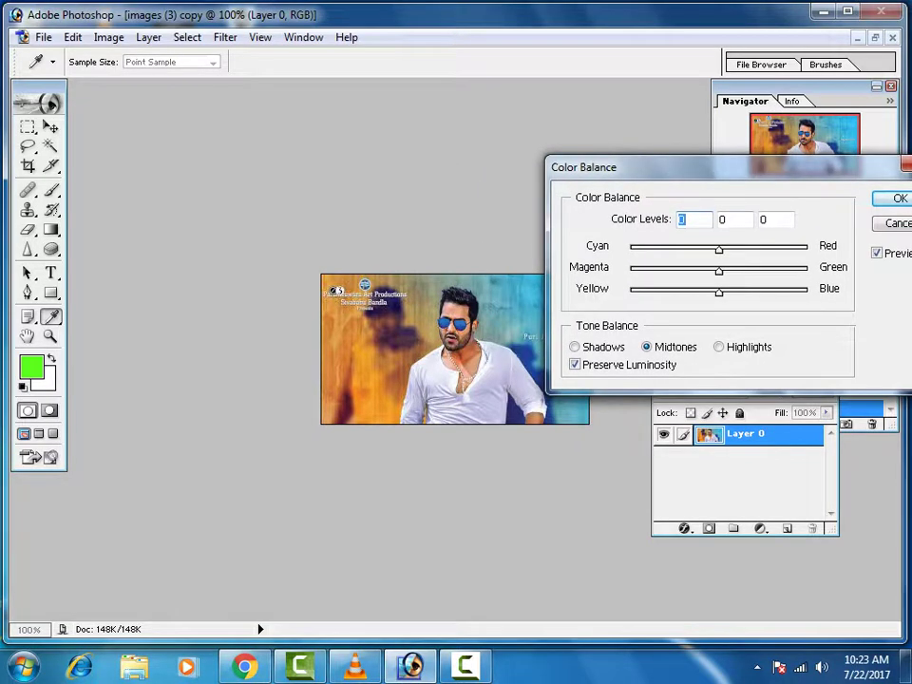
{"action": "left_click_drag", "start_coordinate": [718, 249], "coordinate": [684, 249]}
{"action": "left_click_drag", "start_coordinate": [720, 291], "coordinate": [773, 291]}
{"action": "mouse_move", "coordinate": [720, 271]}
{"action": "left_mouse_down"}
{"action": "mouse_move", "coordinate": [662, 271]}
{"action": "mouse_move", "coordinate": [747, 271]}
{"action": "mouse_move", "coordinate": [705, 270]}
{"action": "left_mouse_up"}
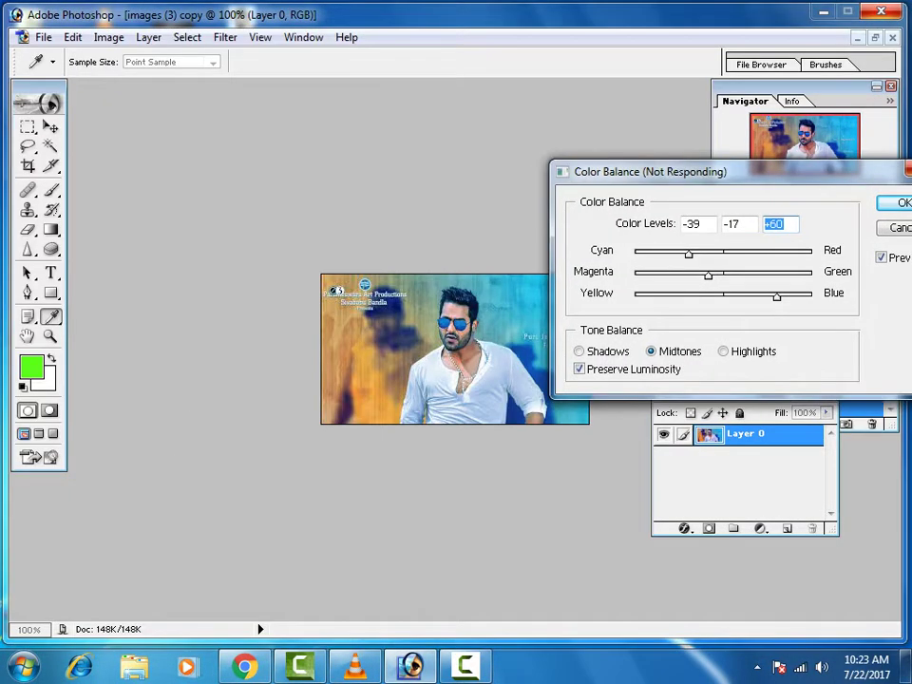
{"action": "key", "text": "Return"}
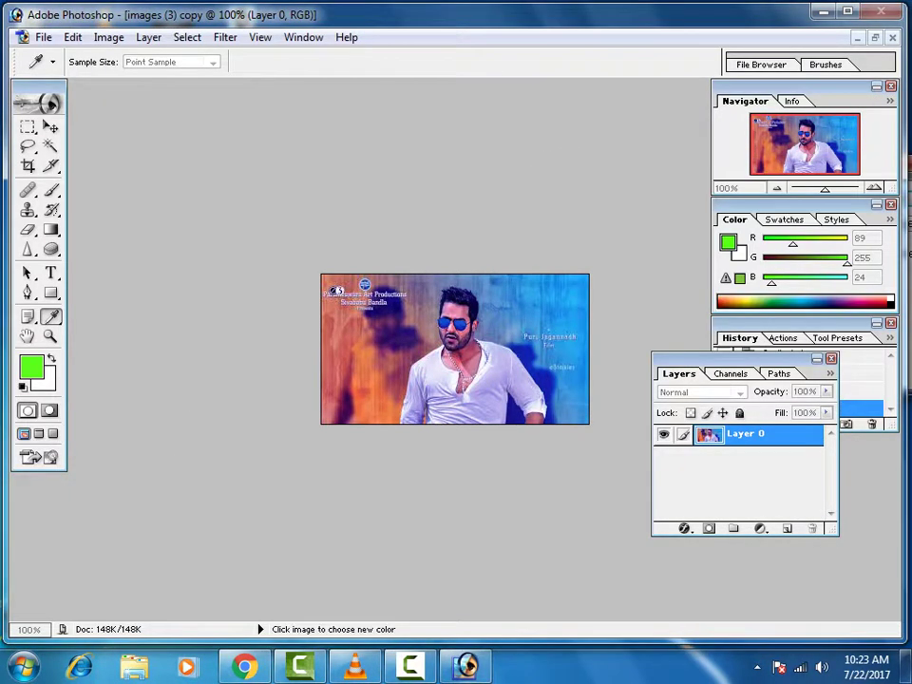
Reopen Color Balance with Ctrl+B and push Magenta/Green further toward -79.
{"action": "key", "text": "ctrl+b"}
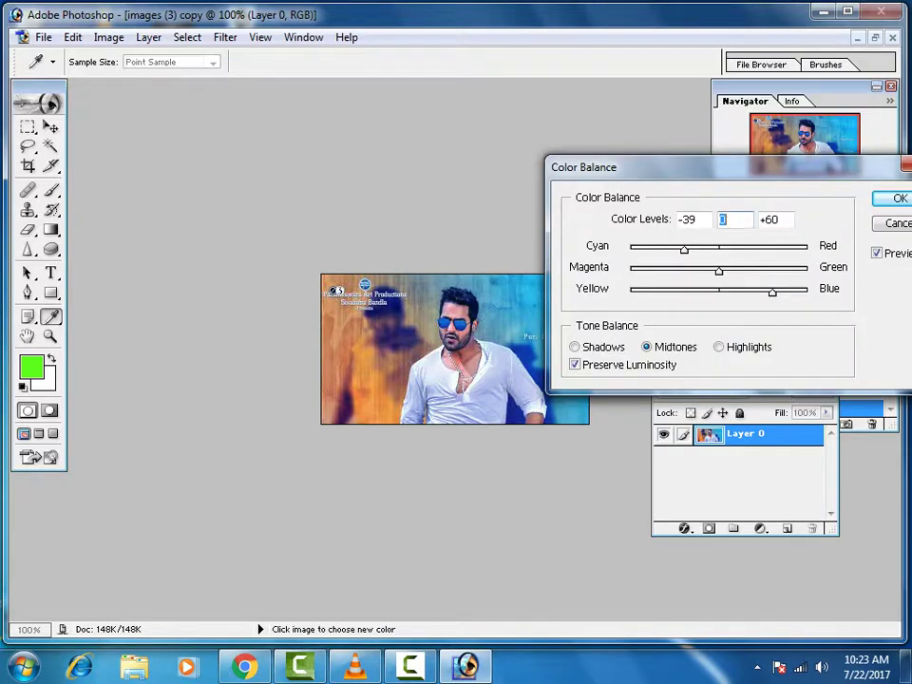
{"action": "left_click_drag", "start_coordinate": [719, 271], "coordinate": [648, 271]}
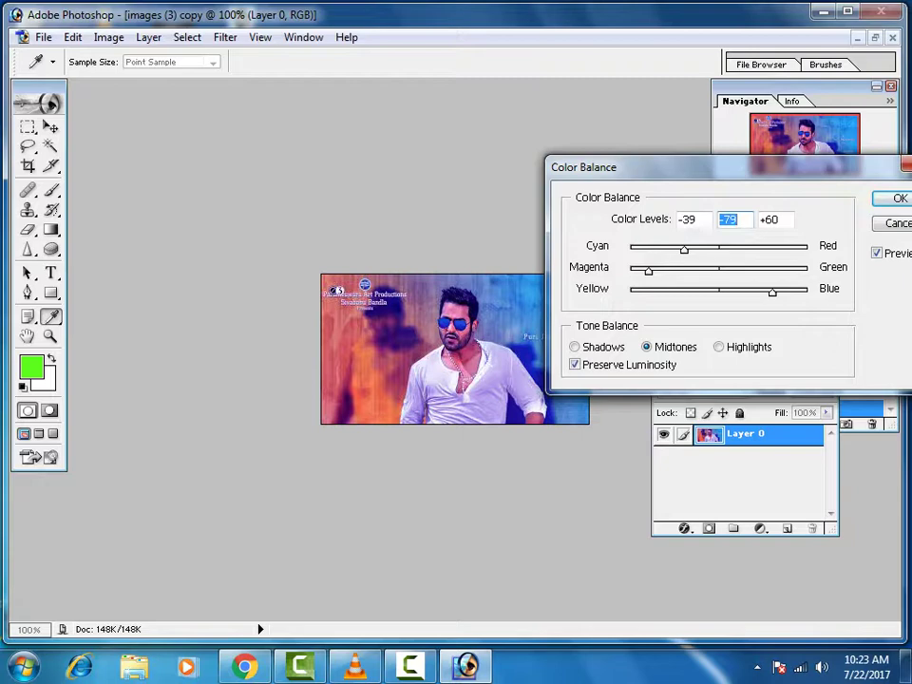
{"action": "left_click_drag", "start_coordinate": [665, 167], "coordinate": [563, 161]}
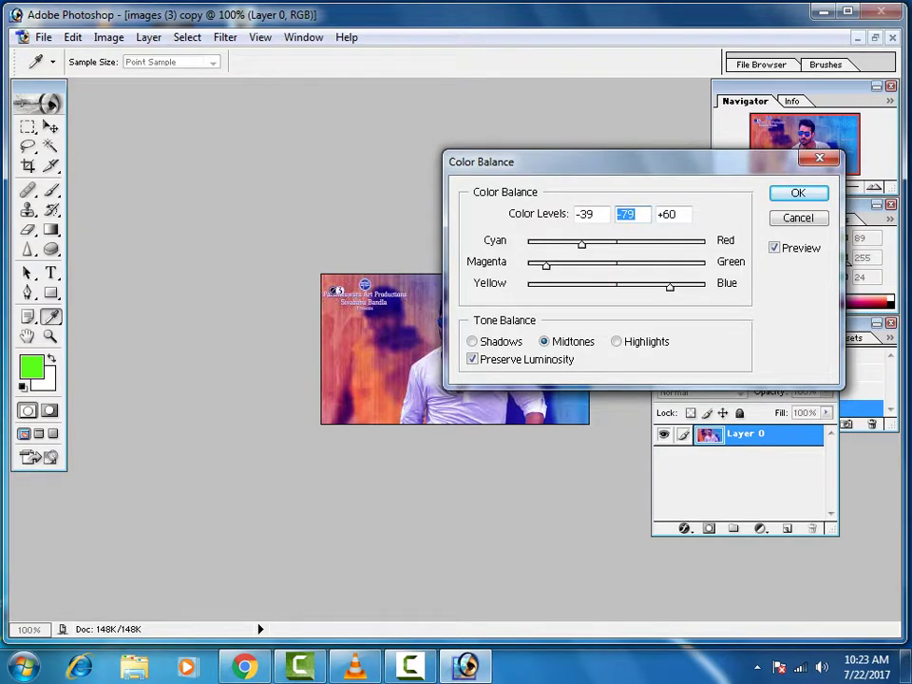
{"action": "key", "text": "Escape"}
{"action": "key", "text": "v"}
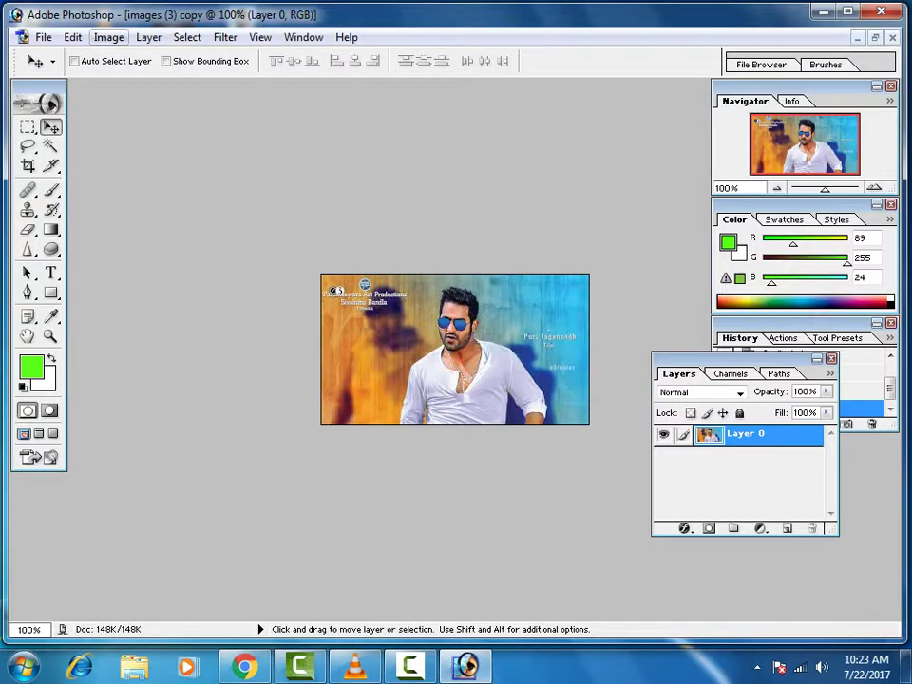
{"action": "left_click", "coordinate": [109, 37]}
{"action": "mouse_move", "coordinate": [149, 84]}
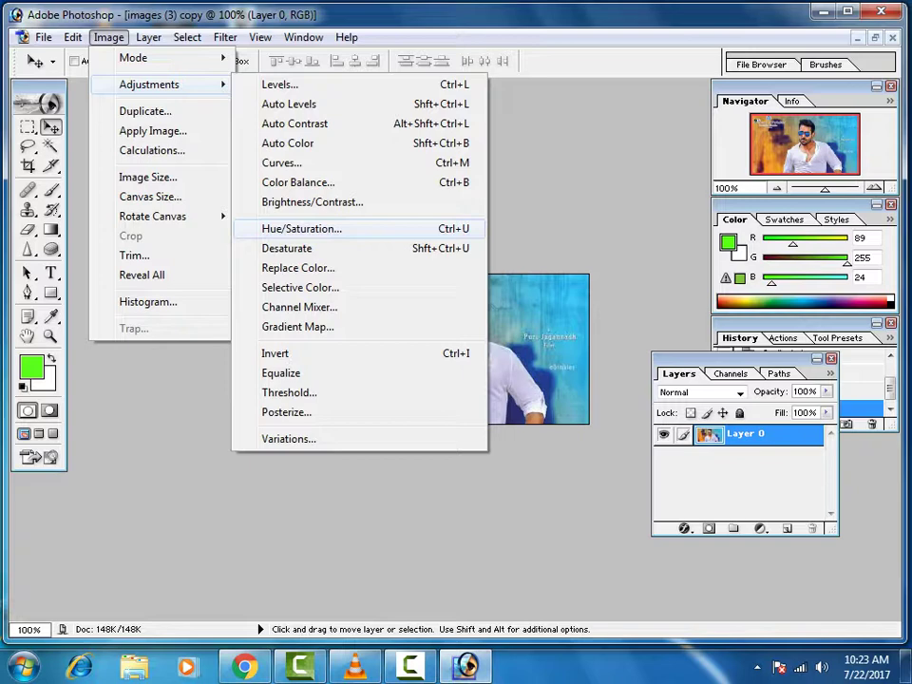
{"action": "left_click", "coordinate": [302, 228]}
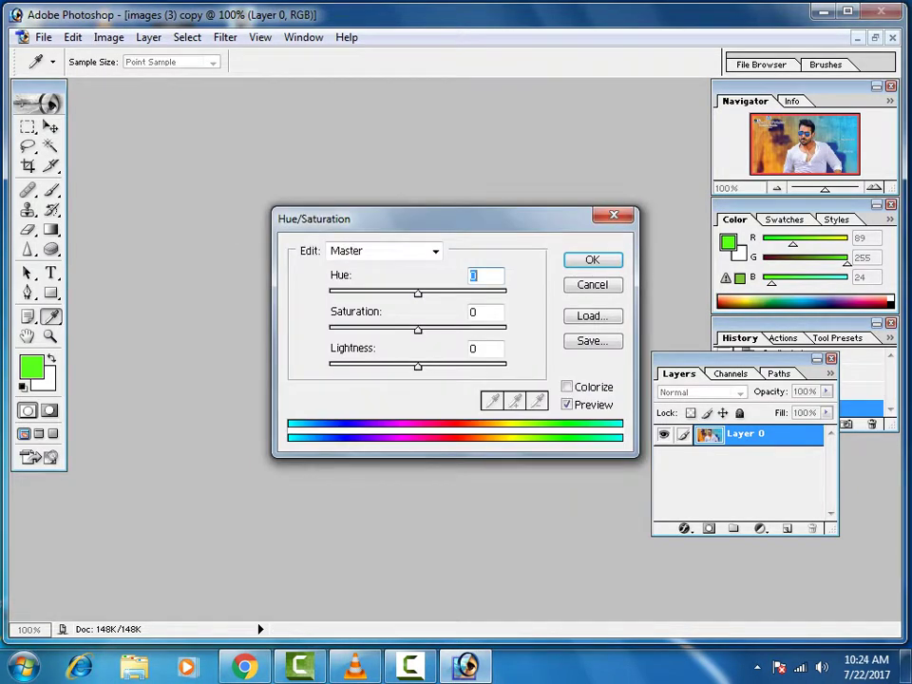
{"action": "mouse_move", "coordinate": [362, 219]}
{"action": "left_mouse_down"}
{"action": "mouse_move", "coordinate": [411, 209]}
{"action": "mouse_move", "coordinate": [651, 211]}
{"action": "left_mouse_up"}
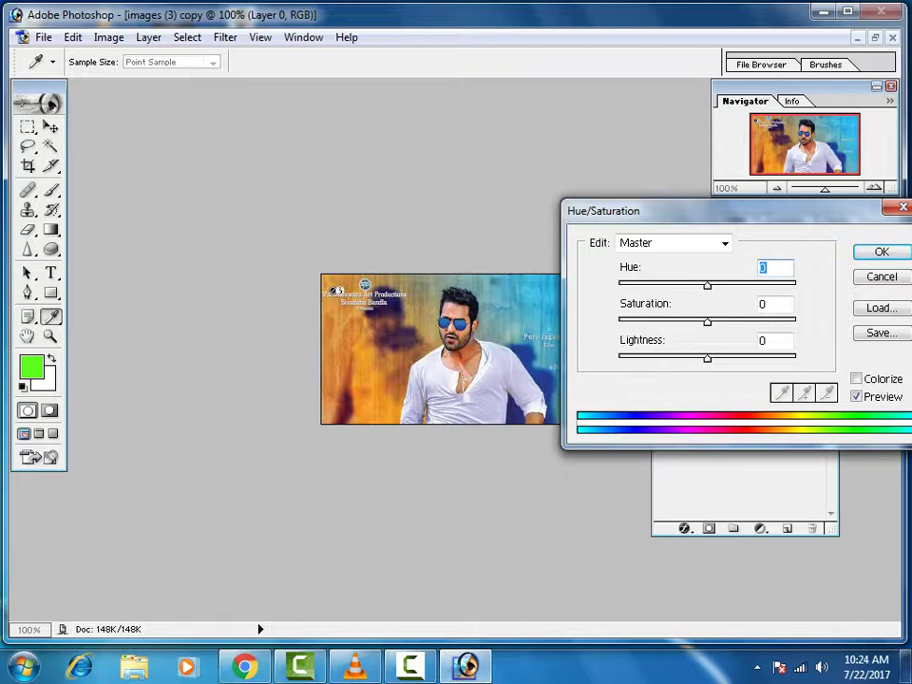
{"action": "key", "text": "Up"}
{"action": "key", "text": "Up"}
{"action": "key", "text": "Up"}
{"action": "key", "text": "Up"}
{"action": "key", "text": "Up"}
{"action": "key", "text": "Up"}
{"action": "key", "text": "Up"}
{"action": "key", "text": "Up"}
{"action": "key", "text": "Up"}
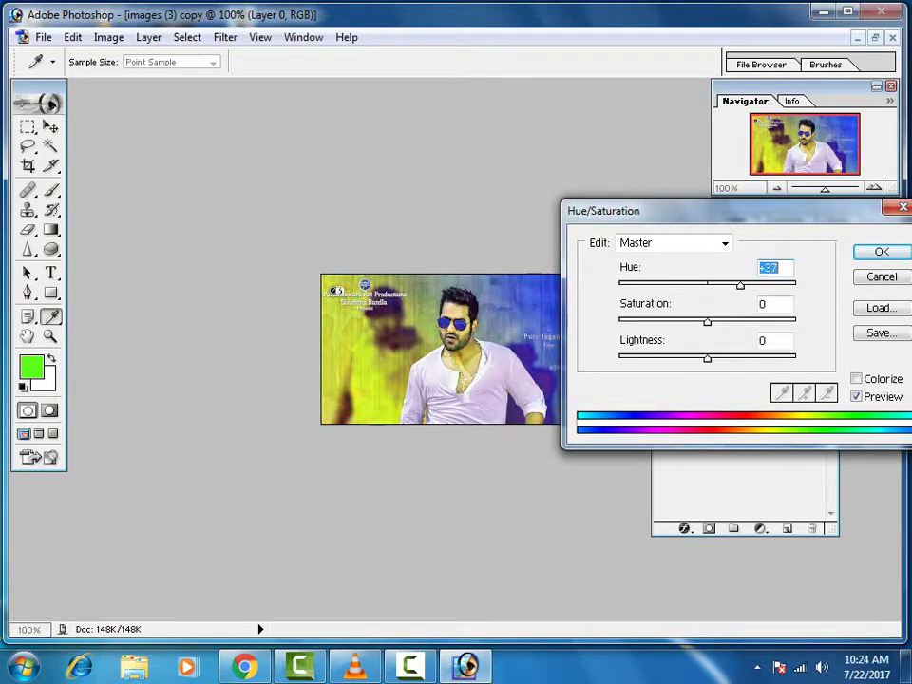
{"action": "key", "text": "Up"}
{"action": "key", "text": "Up"}
{"action": "key", "text": "Up"}
{"action": "key", "text": "Up"}
{"action": "key", "text": "Up"}
{"action": "key", "text": "Up"}
{"action": "key", "text": "Up"}
{"action": "key", "text": "Up"}
{"action": "key", "text": "Up"}
{"action": "key", "text": "Up"}
{"action": "key", "text": "Up"}
{"action": "key", "text": "Up"}
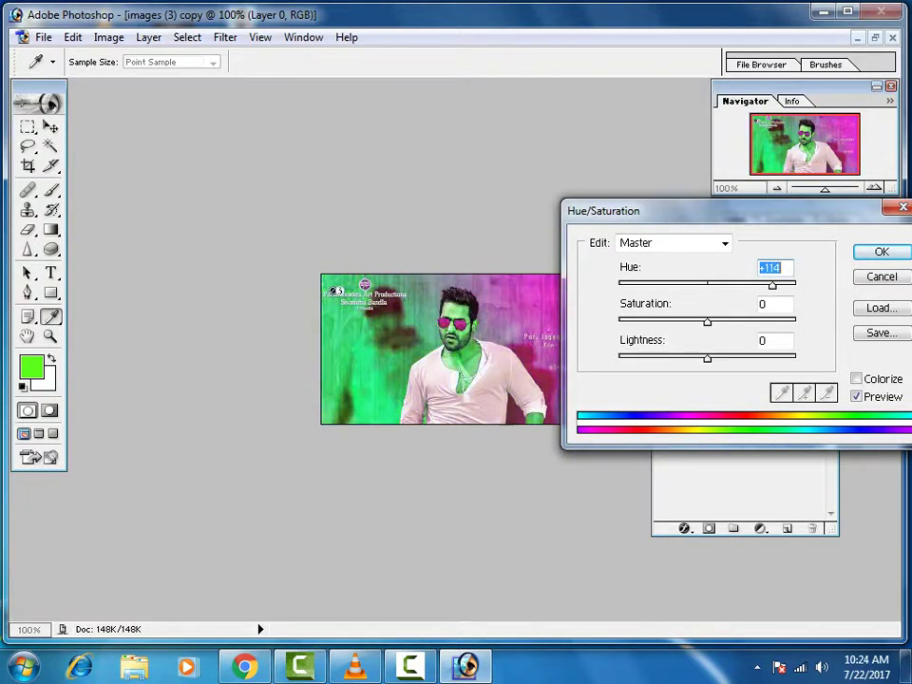
{"action": "key", "text": "Up"}
{"action": "key", "text": "Up"}
{"action": "key", "text": "Up"}
{"action": "key", "text": "Up"}
{"action": "key", "text": "Up"}
{"action": "key", "text": "Up"}
{"action": "key", "text": "Up"}
{"action": "key", "text": "Up"}
{"action": "key", "text": "Up"}
{"action": "key", "text": "Down"}
{"action": "key", "text": "Down"}
{"action": "key", "text": "Down"}
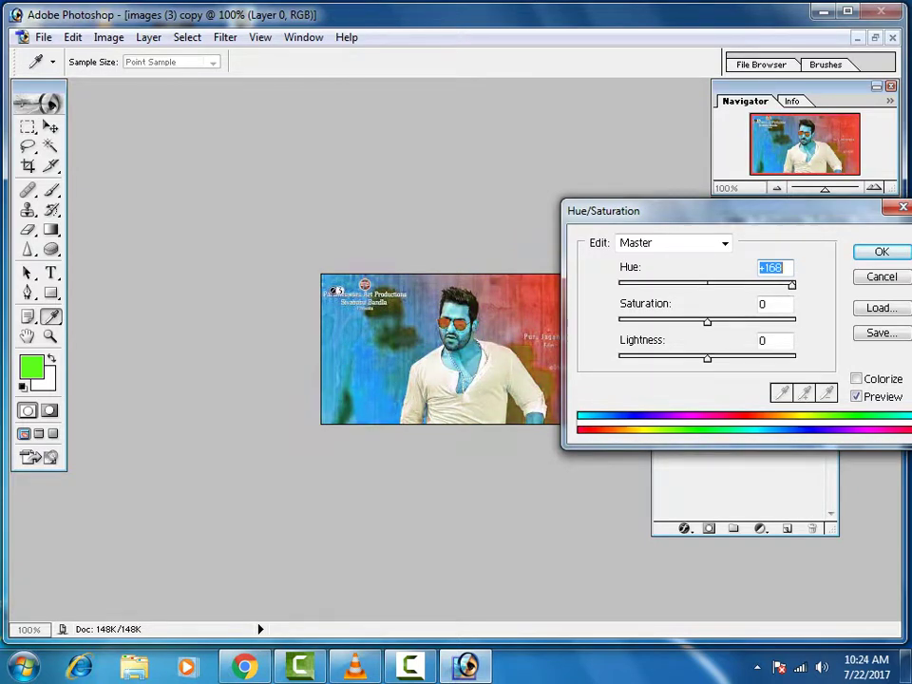
{"action": "key", "text": "Down"}
{"action": "key", "text": "Down"}
{"action": "key", "text": "Down"}
{"action": "key", "text": "Down"}
{"action": "key", "text": "Down"}
{"action": "key", "text": "Down"}
{"action": "key", "text": "Down"}
{"action": "key", "text": "Down"}
{"action": "key", "text": "Down"}
{"action": "key", "text": "Down"}
{"action": "key", "text": "Down"}
{"action": "key", "text": "Down"}
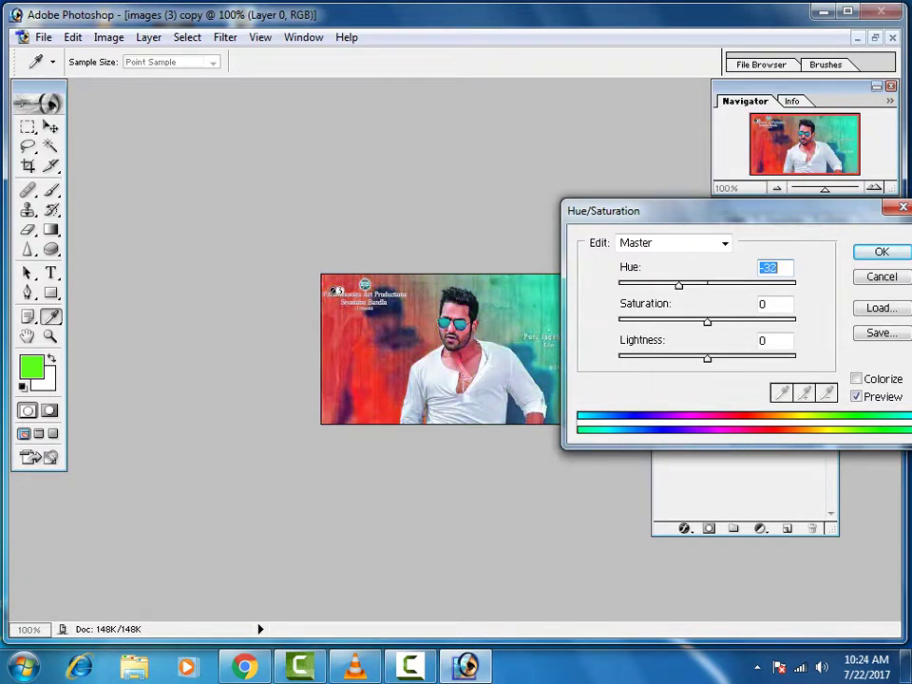
{"action": "key", "text": "Down"}
{"action": "key", "text": "Down"}
{"action": "key", "text": "Down"}
{"action": "key", "text": "Down"}
{"action": "key", "text": "Down"}
{"action": "key", "text": "Down"}
{"action": "key", "text": "Down"}
{"action": "key", "text": "Down"}
{"action": "key", "text": "Down"}
{"action": "key", "text": "Up"}
{"action": "key", "text": "Up"}
{"action": "key", "text": "Up"}
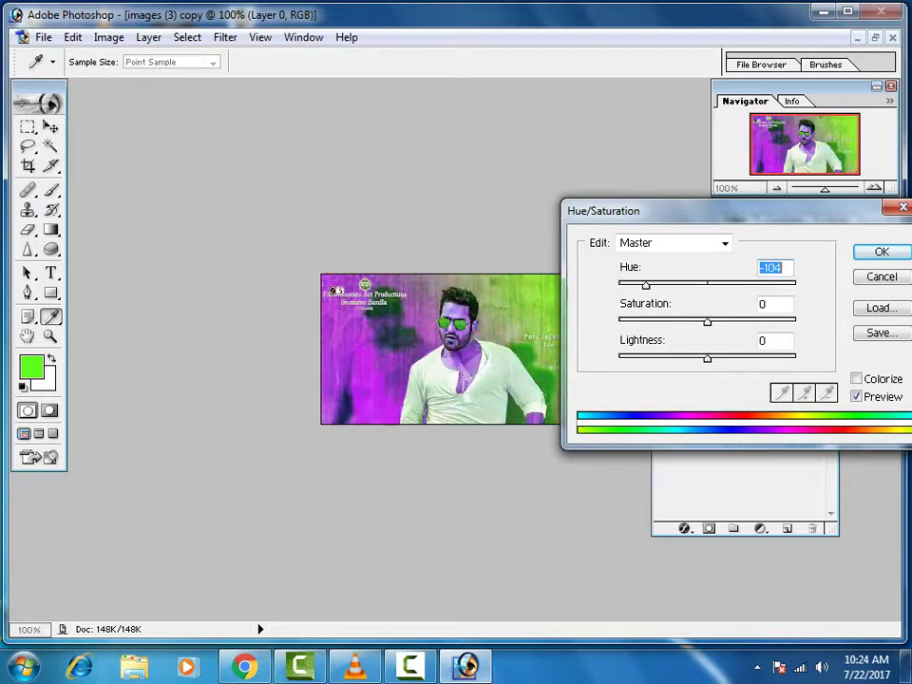
{"action": "key", "text": "Up"}
{"action": "key", "text": "Up"}
{"action": "key", "text": "Up"}
{"action": "key", "text": "Up"}
{"action": "key", "text": "Up"}
{"action": "key", "text": "Up"}
{"action": "key", "text": "Up"}
{"action": "key", "text": "Up"}
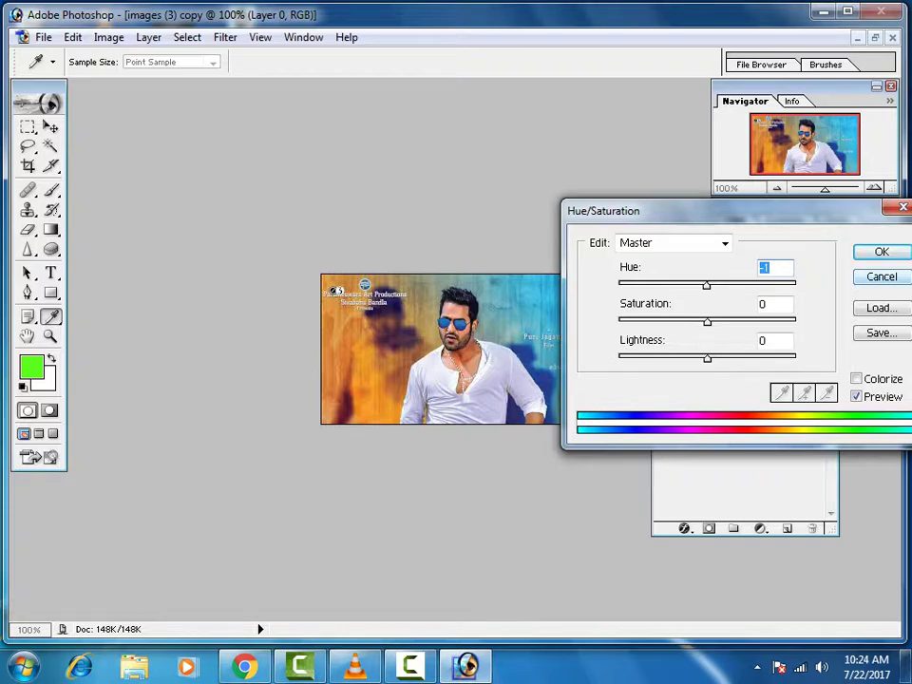
{"action": "key", "text": "Return"}
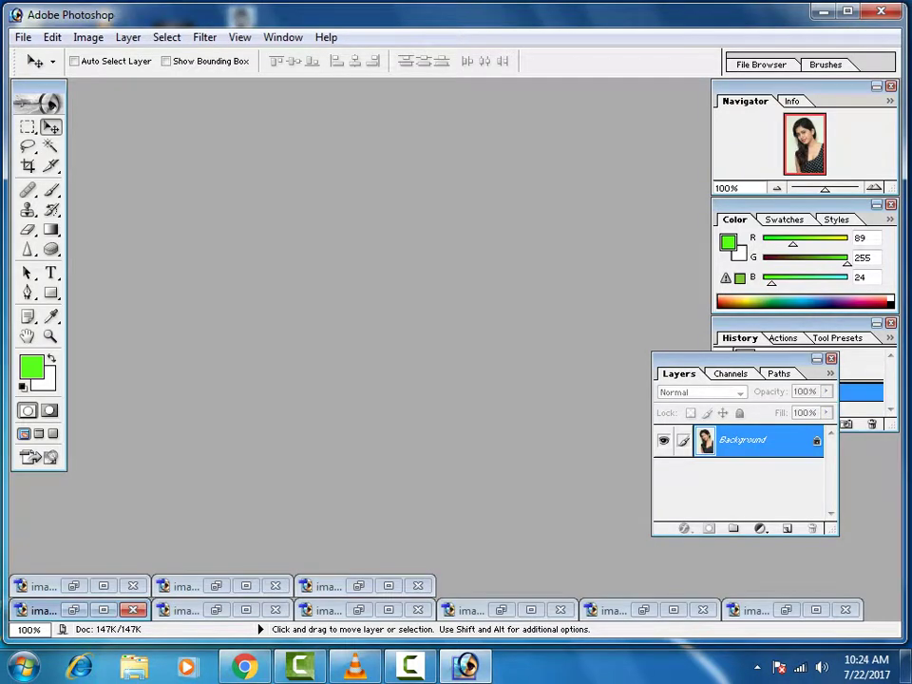
Restore the minimized images (4), (7), (9), (10) and (6).jpg windows, leaving images (6).jpg in front.
{"action": "left_click", "coordinate": [501, 610]}
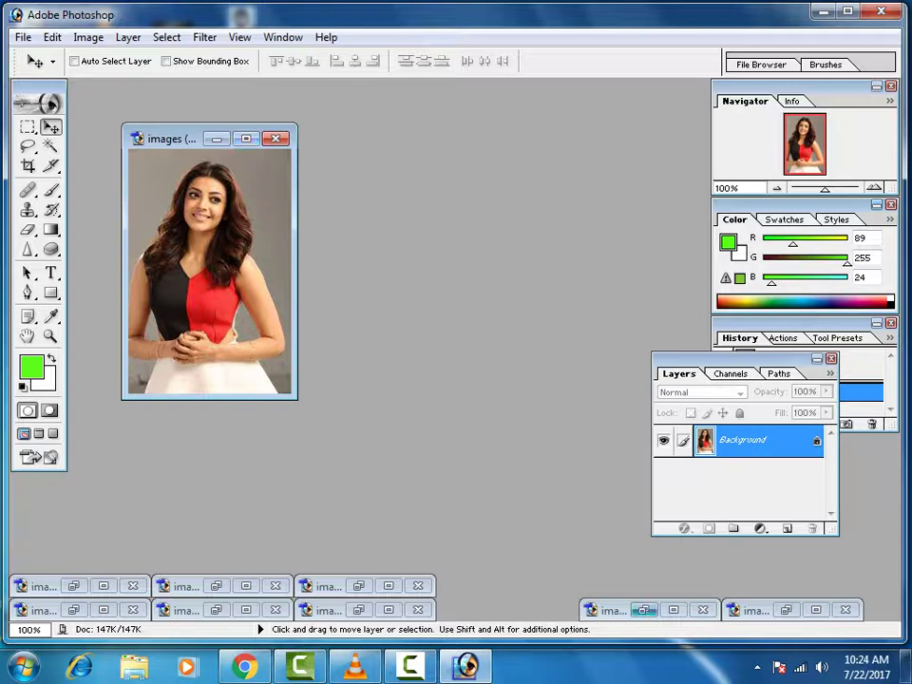
{"action": "left_click", "coordinate": [645, 610]}
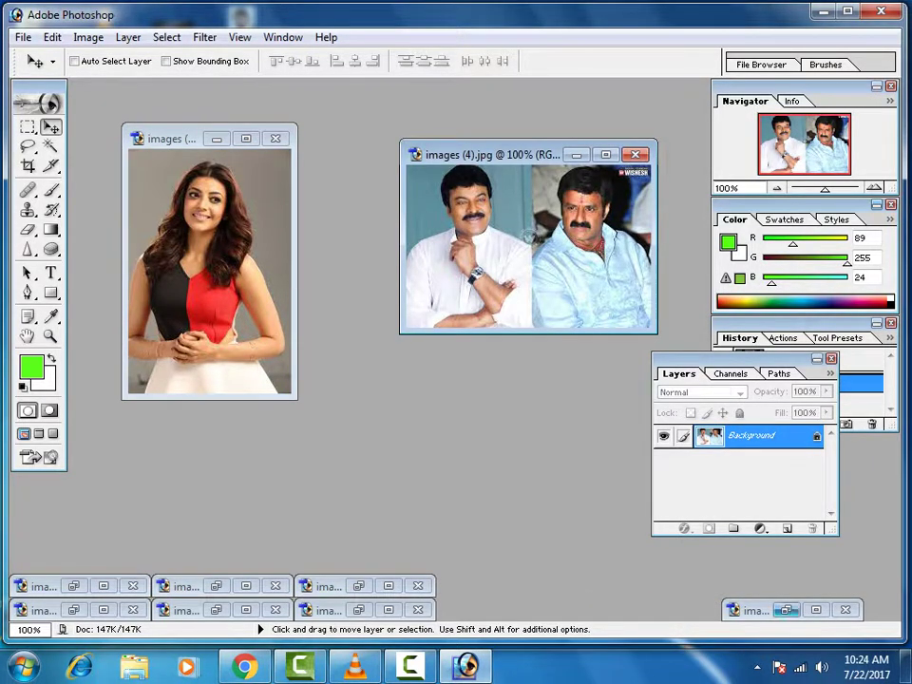
{"action": "key", "text": "ctrl+Tab"}
{"action": "left_click", "coordinate": [388, 611]}
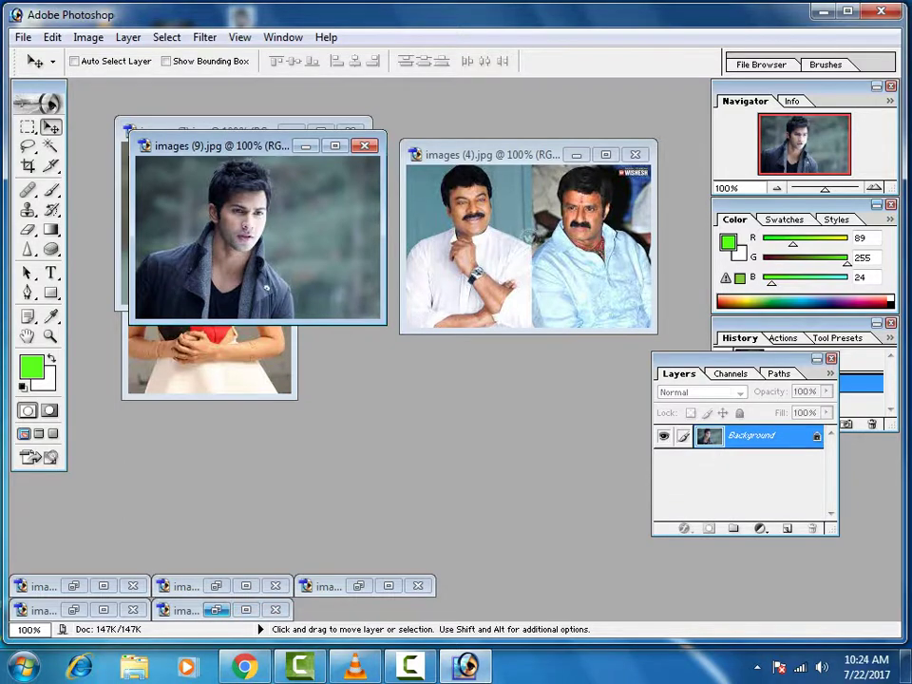
{"action": "left_click", "coordinate": [216, 610]}
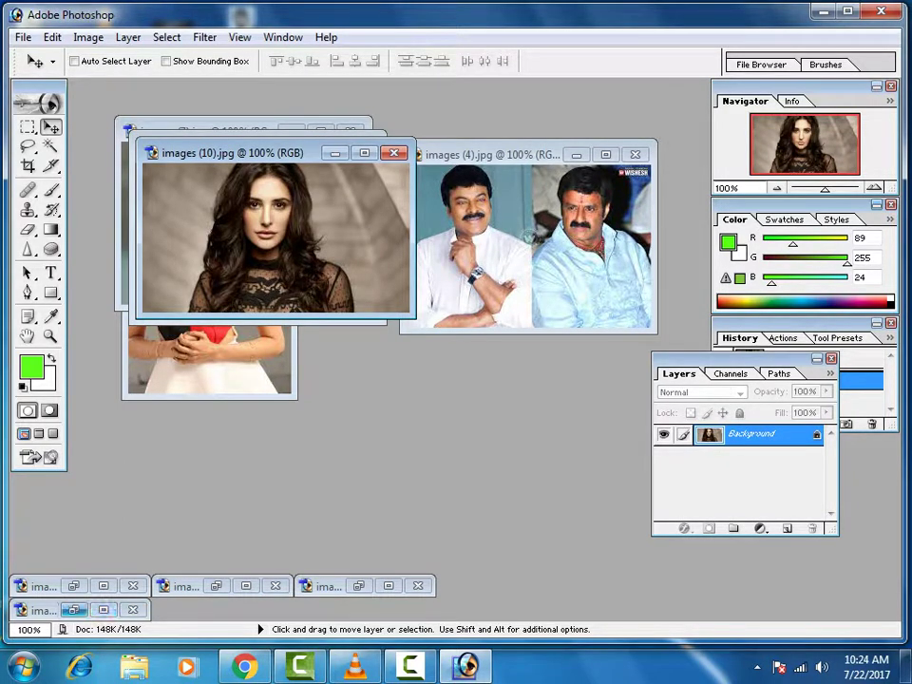
{"action": "left_click", "coordinate": [74, 610]}
{"action": "left_click", "coordinate": [73, 587]}
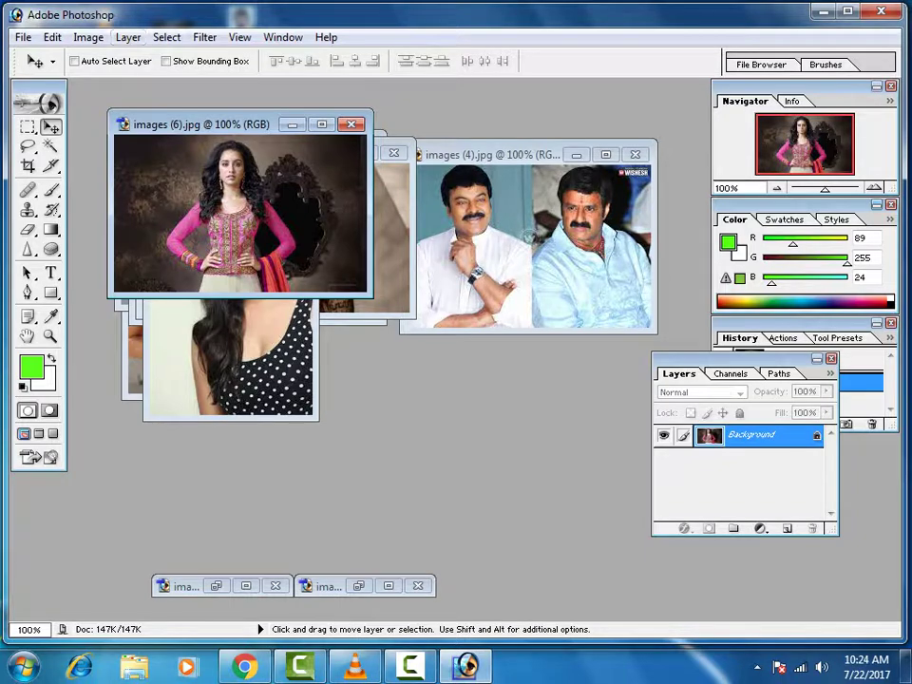
Duplicate images (6).jpg as 'images (6) copy' and maximize it.
{"action": "right_click", "coordinate": [256, 126]}
{"action": "left_click", "coordinate": [285, 138]}
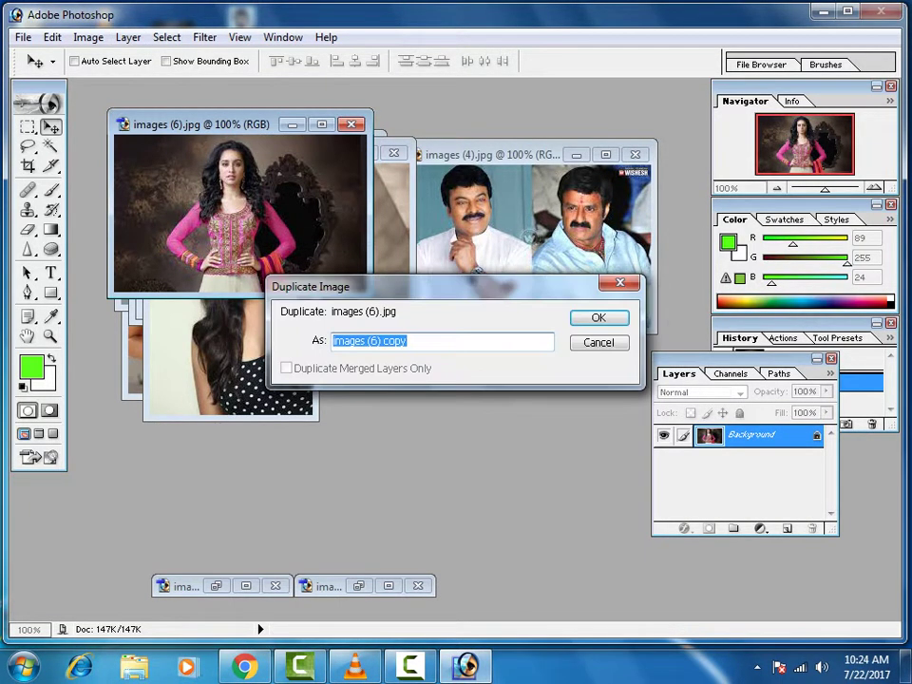
{"action": "key", "text": "Return"}
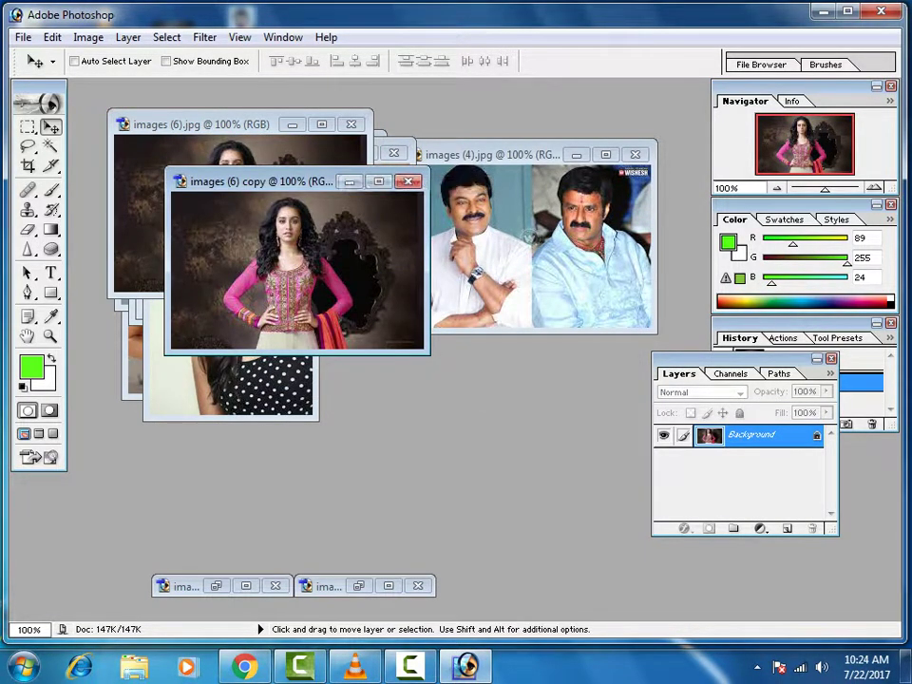
{"action": "left_click", "coordinate": [378, 180]}
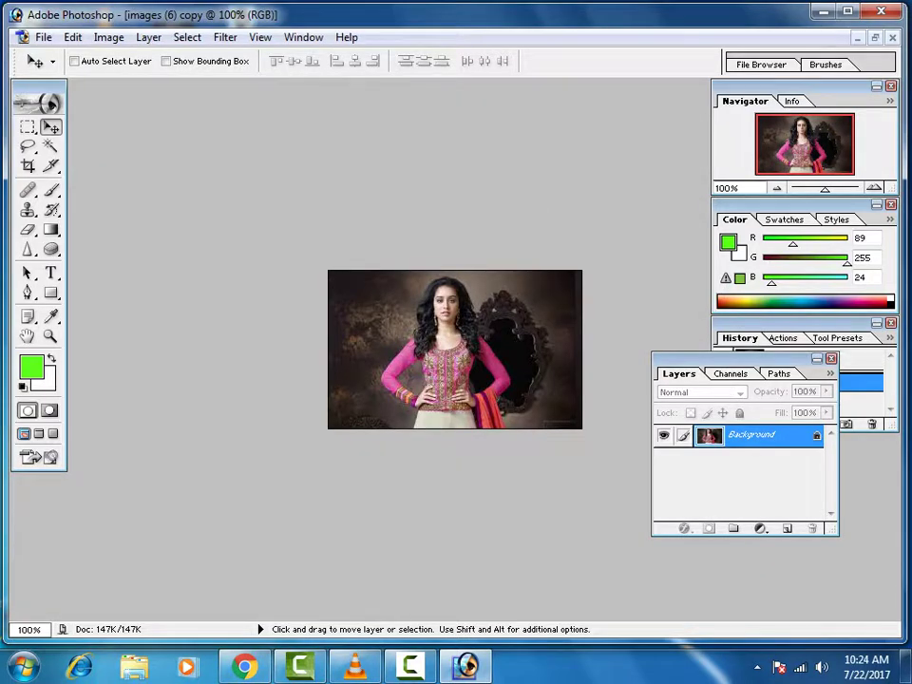
Convert the locked Background into Layer 0, then open Hue/Saturation and close it unchanged.
{"action": "double_click", "coordinate": [751, 435]}
{"action": "key", "text": "Return"}
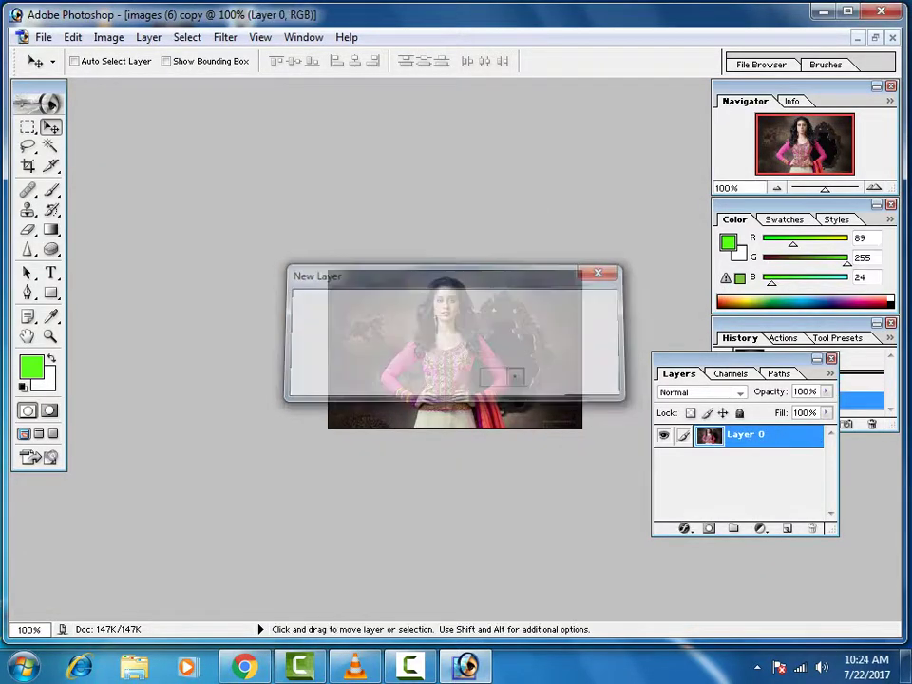
{"action": "left_click", "coordinate": [109, 37]}
{"action": "mouse_move", "coordinate": [149, 85]}
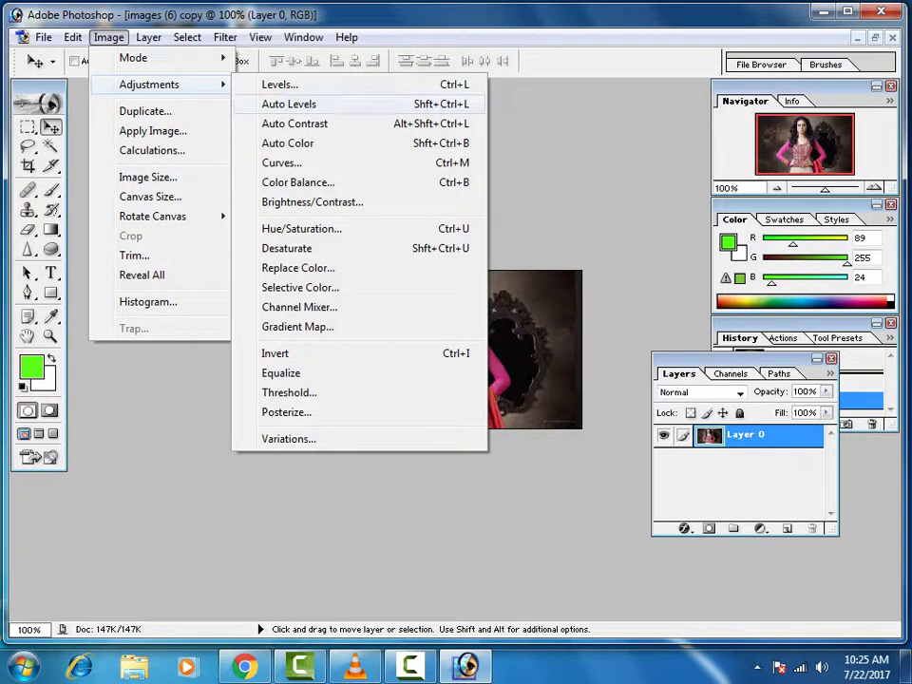
{"action": "left_click", "coordinate": [302, 229]}
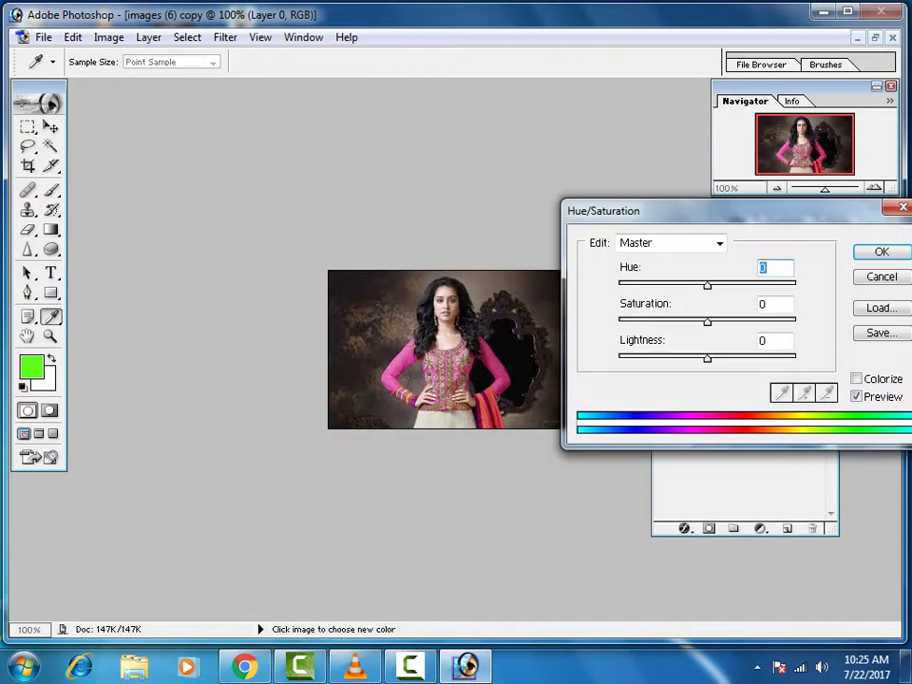
{"action": "left_click_drag", "start_coordinate": [609, 211], "coordinate": [625, 216]}
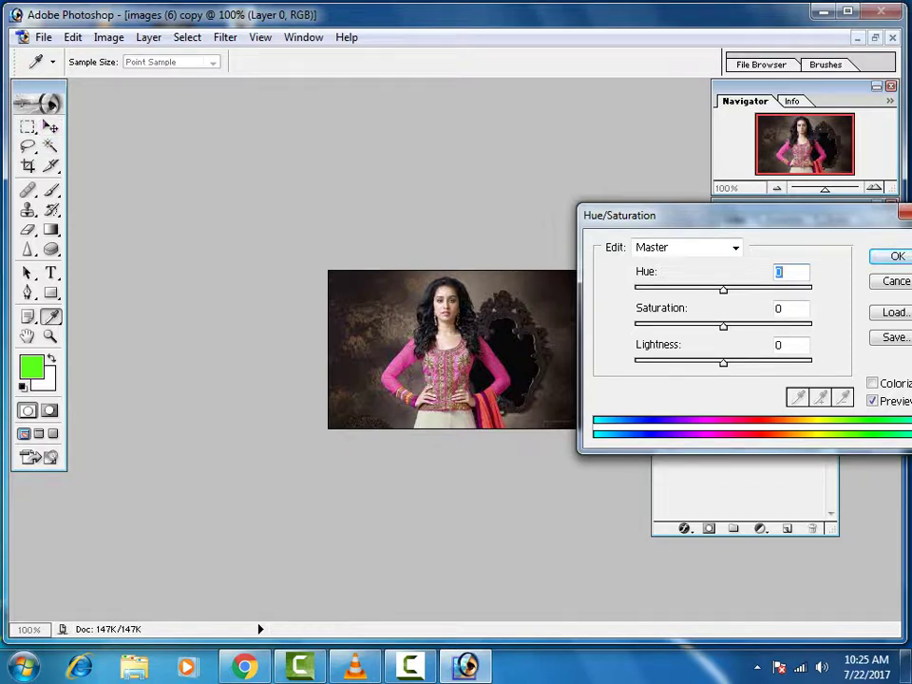
{"action": "key", "text": "Escape"}
Reopen Hue/Saturation and cycle the hue through cyan, magenta and red, ending at +106 green.
{"action": "key", "text": "v"}
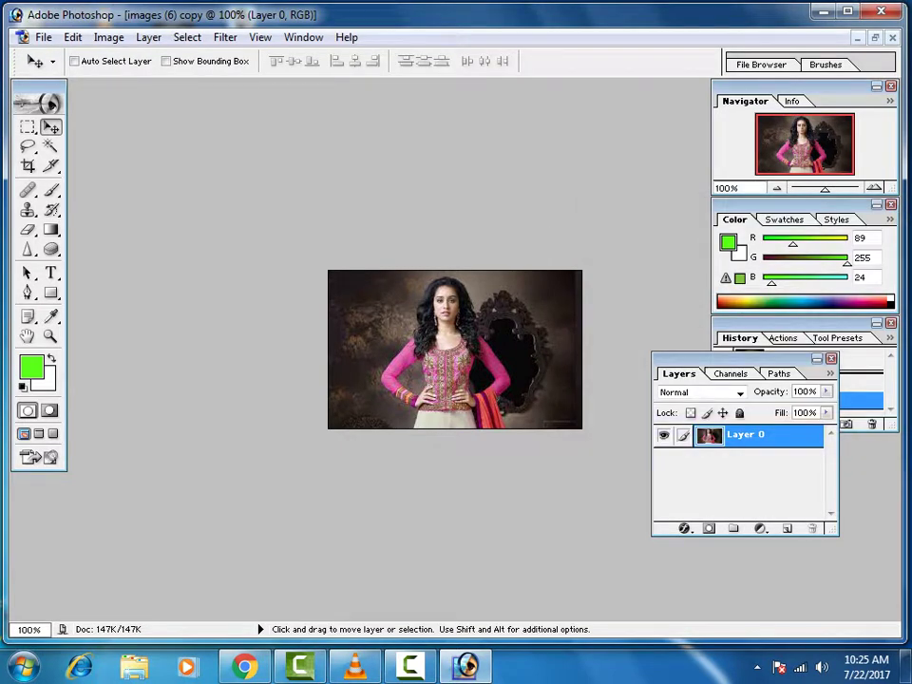
{"action": "key", "text": "ctrl+plus"}
{"action": "key", "text": "ctrl+plus"}
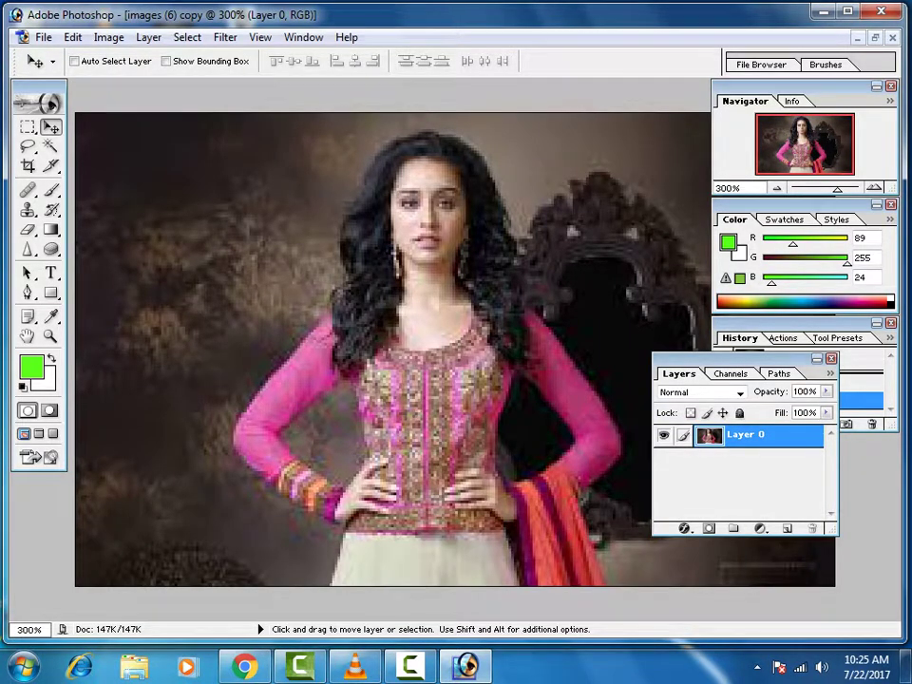
{"action": "key", "text": "ctrl+minus"}
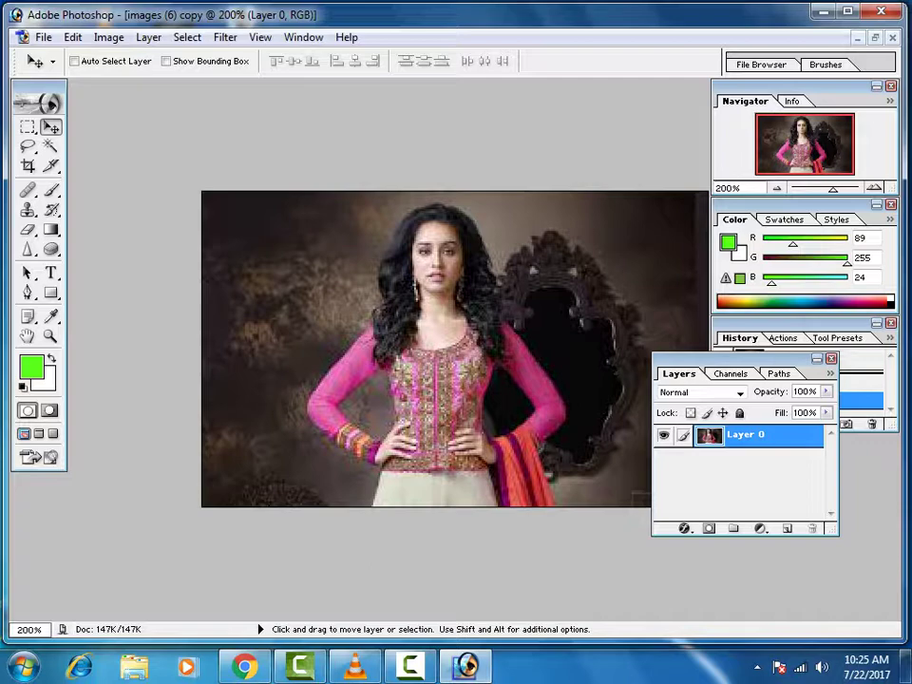
{"action": "key", "text": "ctrl+u"}
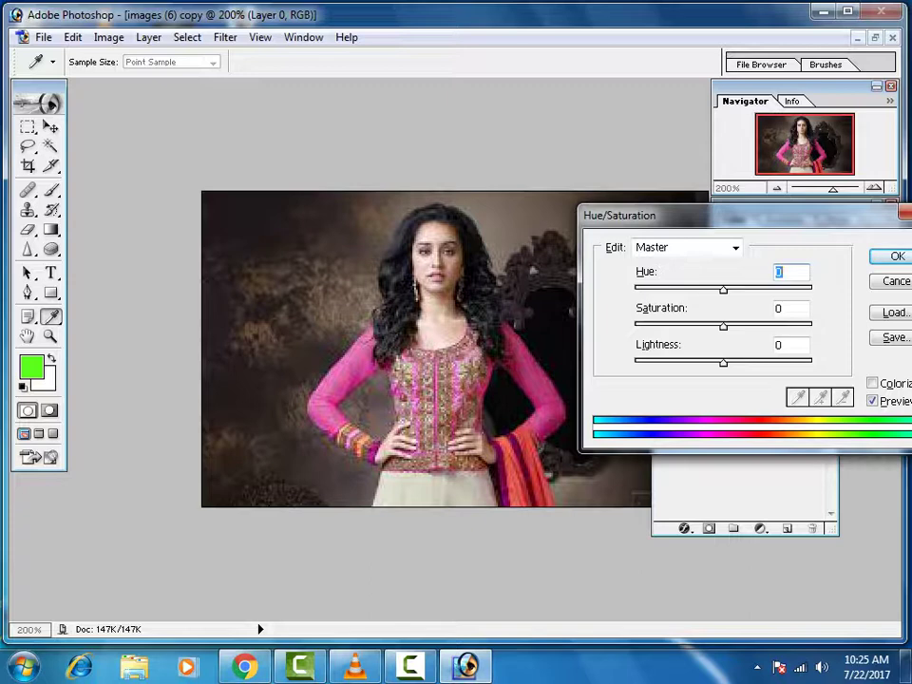
{"action": "key", "text": "Up"}
{"action": "key", "text": "Up"}
{"action": "key", "text": "Up"}
{"action": "key", "text": "Up"}
{"action": "key", "text": "Up"}
{"action": "key", "text": "Up"}
{"action": "key", "text": "Up"}
{"action": "key", "text": "Up"}
{"action": "key", "text": "Up"}
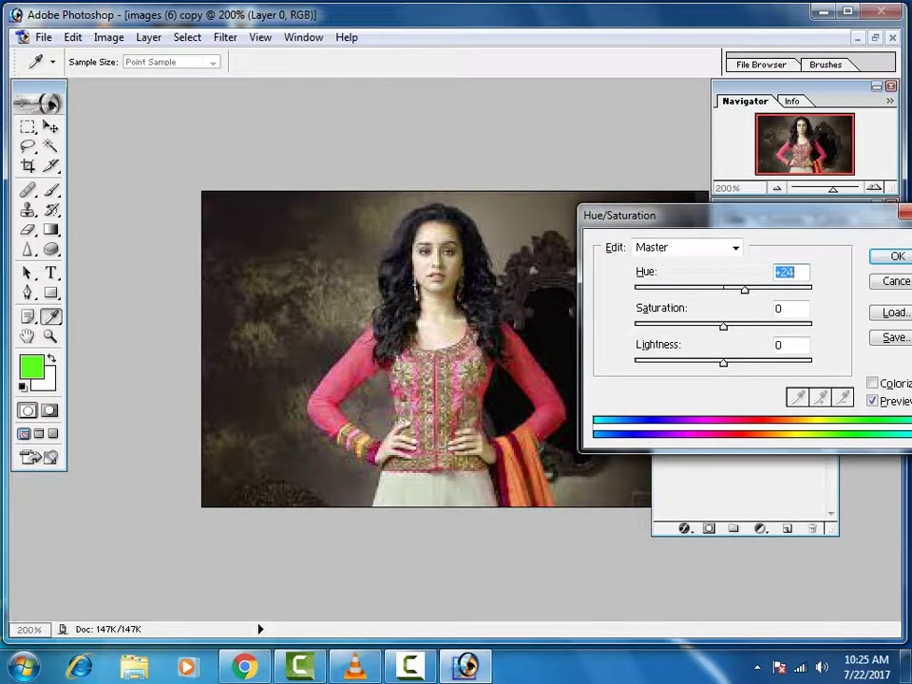
{"action": "key", "text": "shift+Up"}
{"action": "key", "text": "shift+Up"}
{"action": "key", "text": "shift+Up"}
{"action": "key", "text": "shift+Up"}
{"action": "key", "text": "shift+Up"}
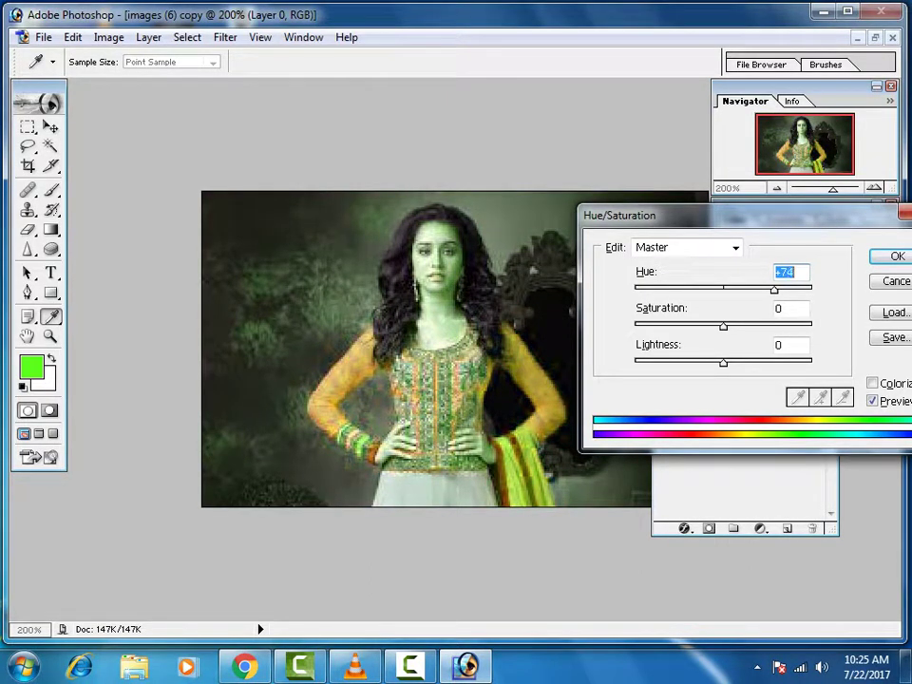
{"action": "key", "text": "shift+Down"}
{"action": "key", "text": "shift+Down"}
{"action": "key", "text": "shift+Up"}
{"action": "key", "text": "shift+Up"}
{"action": "key", "text": "shift+Up"}
{"action": "key", "text": "shift+Up"}
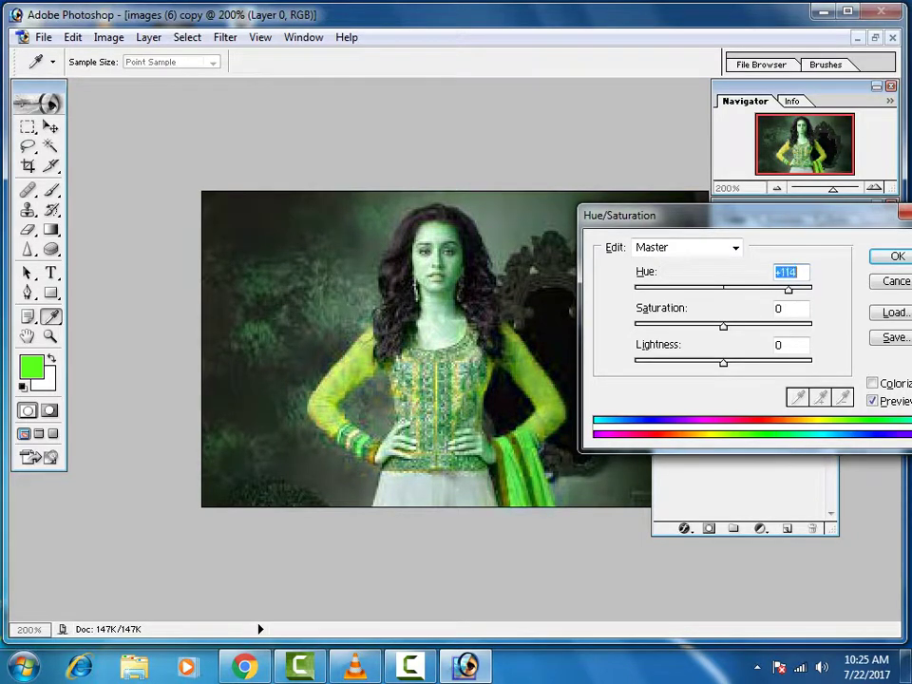
{"action": "key", "text": "shift+Up"}
{"action": "key", "text": "shift+Up"}
{"action": "key", "text": "shift+Up"}
{"action": "key", "text": "shift+Up"}
{"action": "key", "text": "shift+Up"}
{"action": "key", "text": "Up"}
{"action": "key", "text": "Up"}
{"action": "key", "text": "Up"}
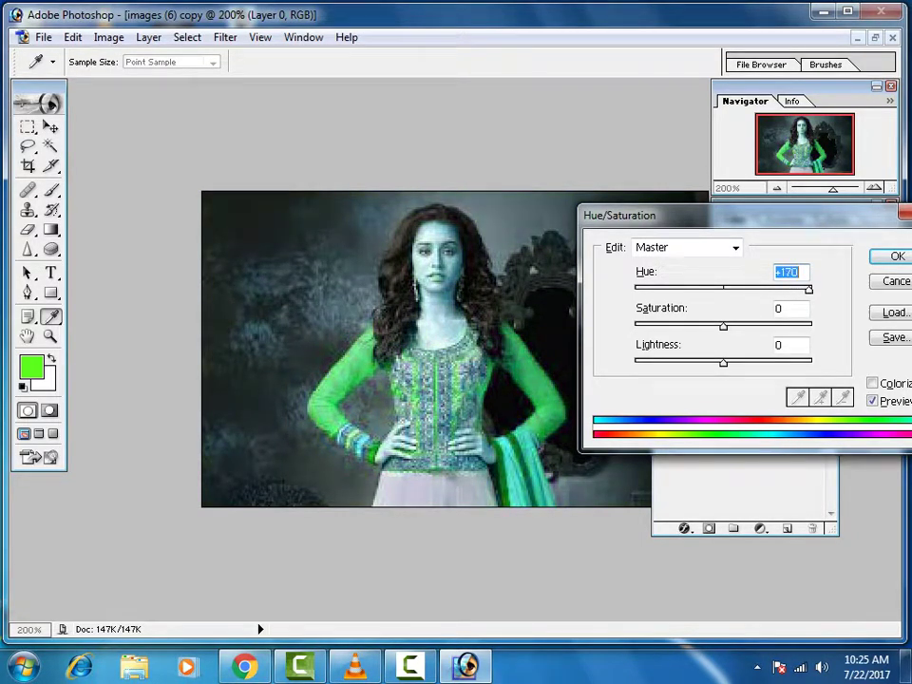
{"action": "key", "text": "shift+Down"}
{"action": "key", "text": "shift+Down"}
{"action": "key", "text": "shift+Down"}
{"action": "key", "text": "shift+Down"}
{"action": "key", "text": "shift+Down"}
{"action": "key", "text": "shift+Down"}
{"action": "key", "text": "shift+Down"}
{"action": "key", "text": "shift+Down"}
{"action": "key", "text": "shift+Down"}
{"action": "key", "text": "Down"}
{"action": "key", "text": "Down"}
{"action": "key", "text": "Down"}
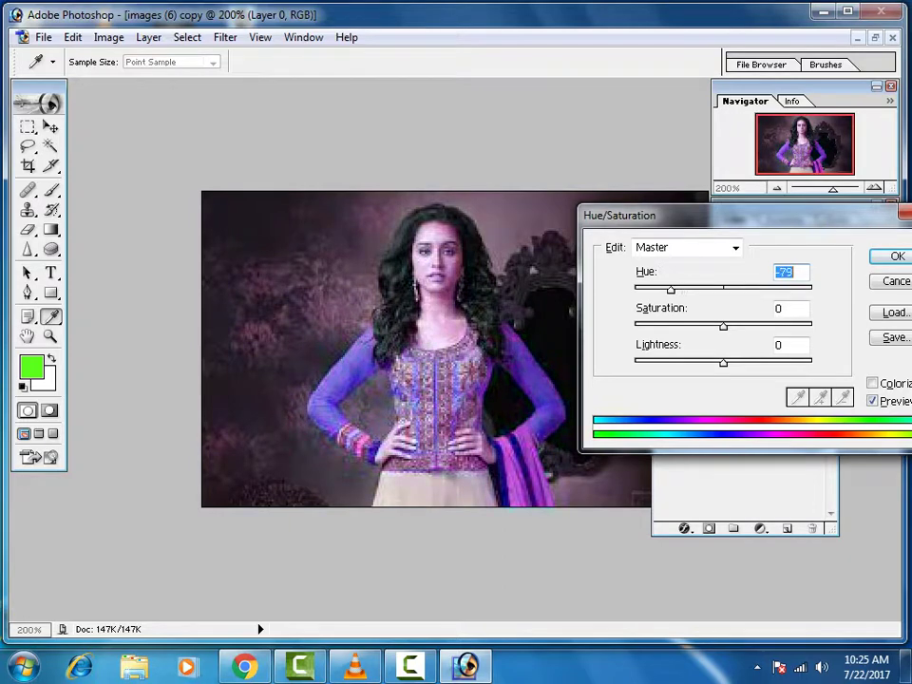
{"action": "key", "text": "shift+Down"}
{"action": "key", "text": "shift+Down"}
{"action": "key", "text": "shift+Down"}
{"action": "key", "text": "shift+Down"}
{"action": "key", "text": "shift+Down"}
{"action": "key", "text": "shift+Down"}
{"action": "key", "text": "Down"}
{"action": "key", "text": "Down"}
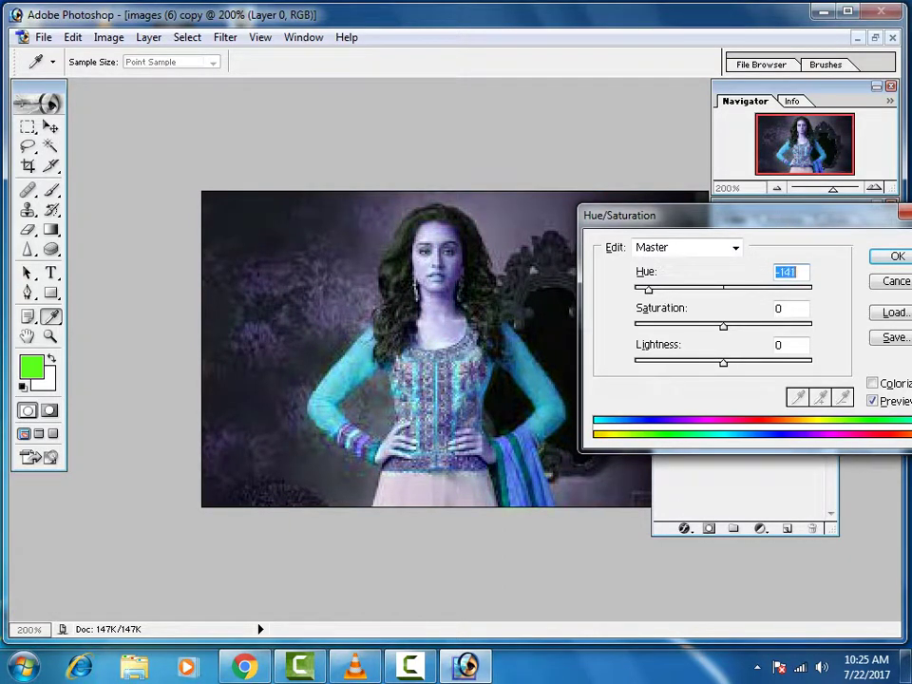
{"action": "key", "text": "shift+Down"}
{"action": "key", "text": "shift+Down"}
{"action": "key", "text": "shift+Down"}
{"action": "key", "text": "shift+Down"}
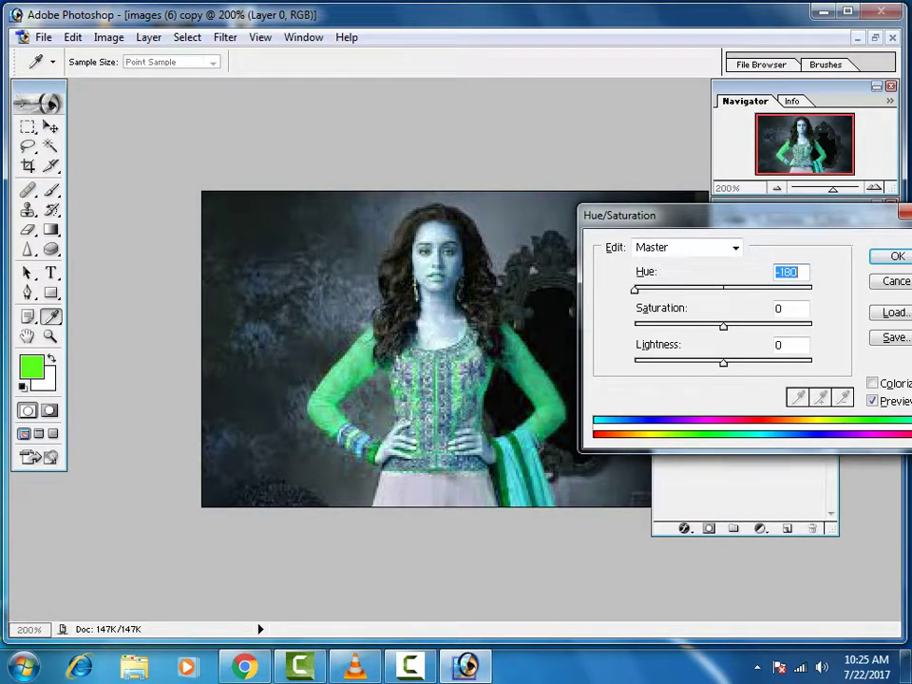
{"action": "key", "text": "shift+Up"}
{"action": "key", "text": "shift+Up"}
{"action": "key", "text": "shift+Up"}
{"action": "key", "text": "shift+Up"}
{"action": "key", "text": "shift+Up"}
{"action": "key", "text": "shift+Up"}
{"action": "key", "text": "shift+Up"}
{"action": "key", "text": "shift+Up"}
{"action": "key", "text": "shift+Up"}
{"action": "key", "text": "shift+Up"}
{"action": "key", "text": "shift+Up"}
{"action": "key", "text": "Up"}
{"action": "key", "text": "Up"}
{"action": "key", "text": "Up"}
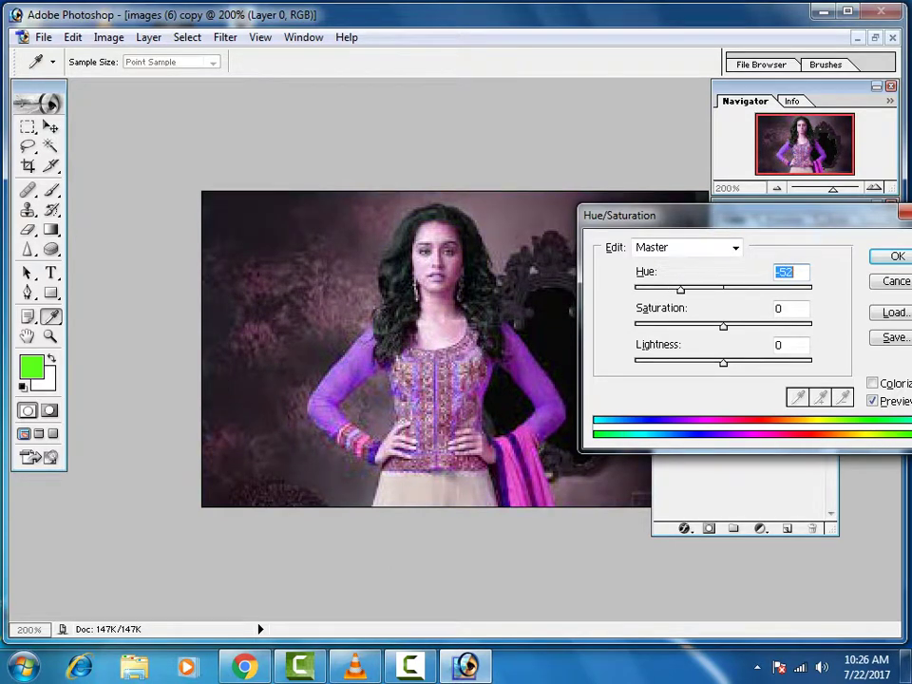
{"action": "key", "text": "Up"}
{"action": "key", "text": "Up"}
{"action": "key", "text": "Up"}
{"action": "key", "text": "Up"}
{"action": "key", "text": "Up"}
{"action": "key", "text": "Up"}
{"action": "key", "text": "shift+Up"}
{"action": "key", "text": "shift+Up"}
{"action": "key", "text": "Up"}
{"action": "key", "text": "Up"}
{"action": "key", "text": "Up"}
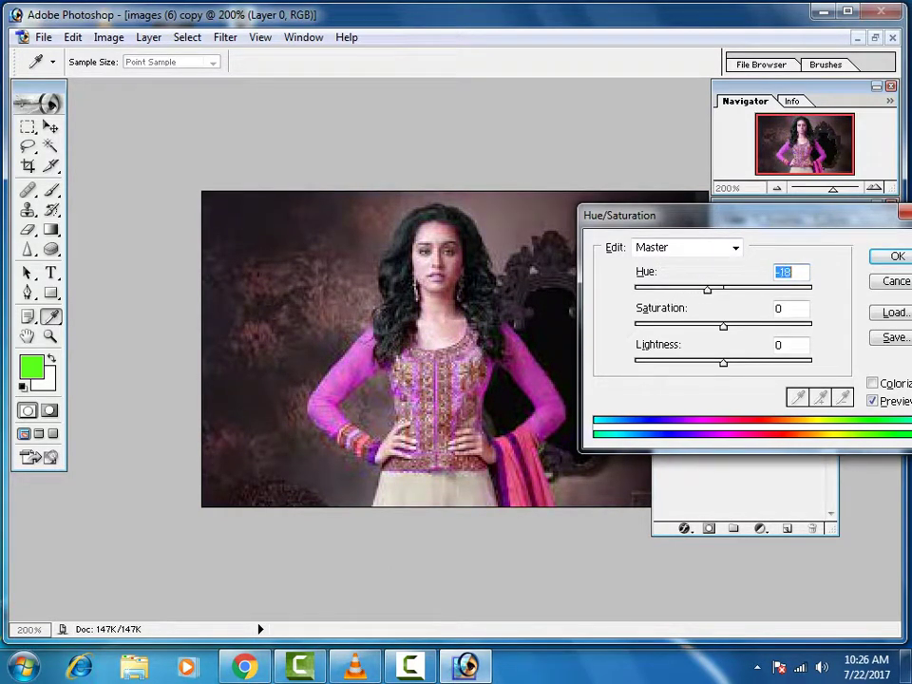
{"action": "key", "text": "shift+Up"}
{"action": "key", "text": "Up"}
{"action": "key", "text": "Up"}
{"action": "key", "text": "Up"}
{"action": "key", "text": "shift+Up"}
{"action": "key", "text": "Up"}
{"action": "key", "text": "Up"}
{"action": "key", "text": "Up"}
{"action": "key", "text": "shift+Up"}
{"action": "key", "text": "Up"}
{"action": "key", "text": "Up"}
{"action": "key", "text": "Up"}
{"action": "key", "text": "Up"}
{"action": "key", "text": "Up"}
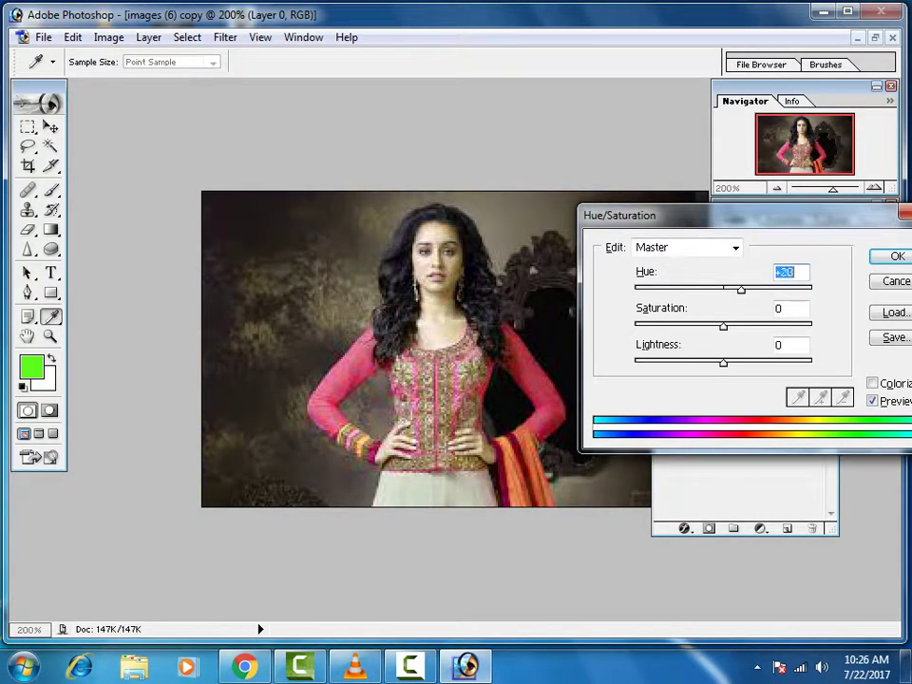
{"action": "key", "text": "Up"}
{"action": "key", "text": "Up"}
{"action": "key", "text": "Up"}
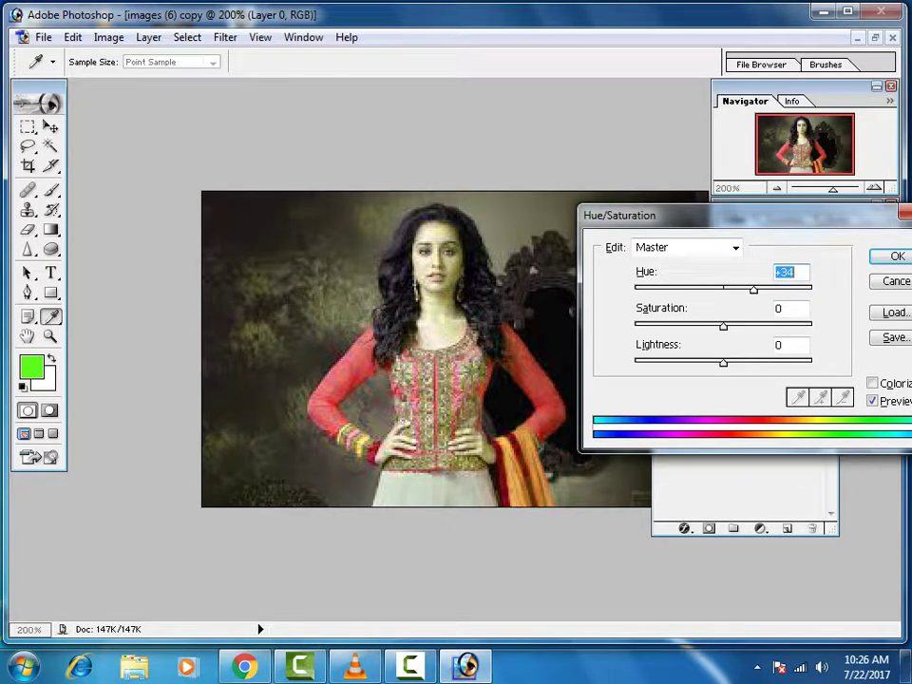
{"action": "key", "text": "shift+Up"}
{"action": "key", "text": "Up"}
{"action": "key", "text": "Up"}
{"action": "key", "text": "shift+Up"}
{"action": "key", "text": "Up"}
{"action": "key", "text": "Up"}
{"action": "key", "text": "Up"}
{"action": "key", "text": "shift+Up"}
{"action": "key", "text": "Up"}
{"action": "key", "text": "Up"}
{"action": "key", "text": "Up"}
{"action": "key", "text": "shift+Up"}
{"action": "key", "text": "Up"}
{"action": "key", "text": "Up"}
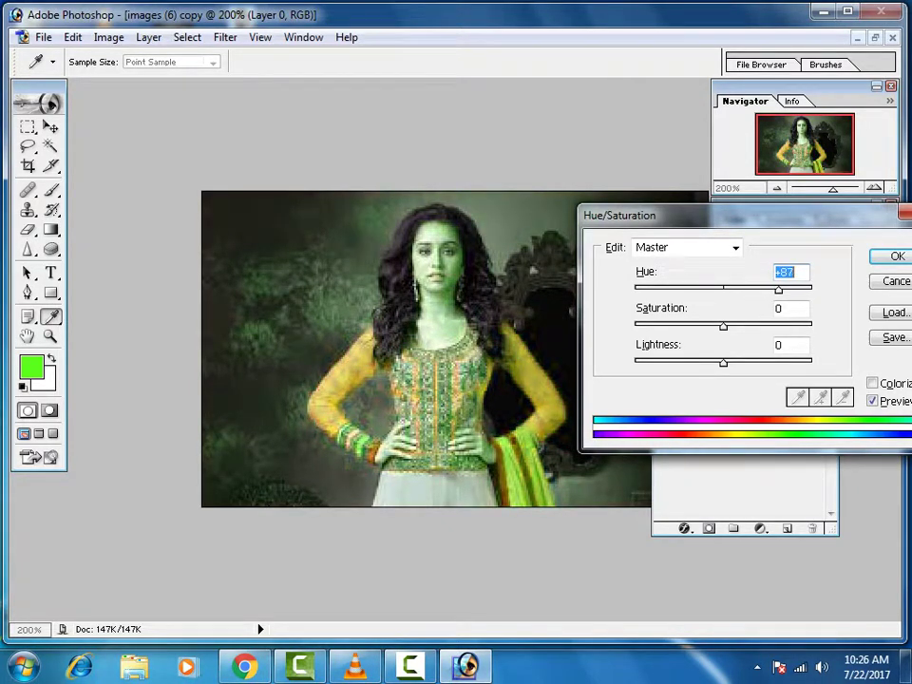
{"action": "key", "text": "shift+Down"}
{"action": "key", "text": "shift+Down"}
{"action": "key", "text": "shift+Down"}
{"action": "key", "text": "Down"}
{"action": "key", "text": "Down"}
{"action": "key", "text": "Down"}
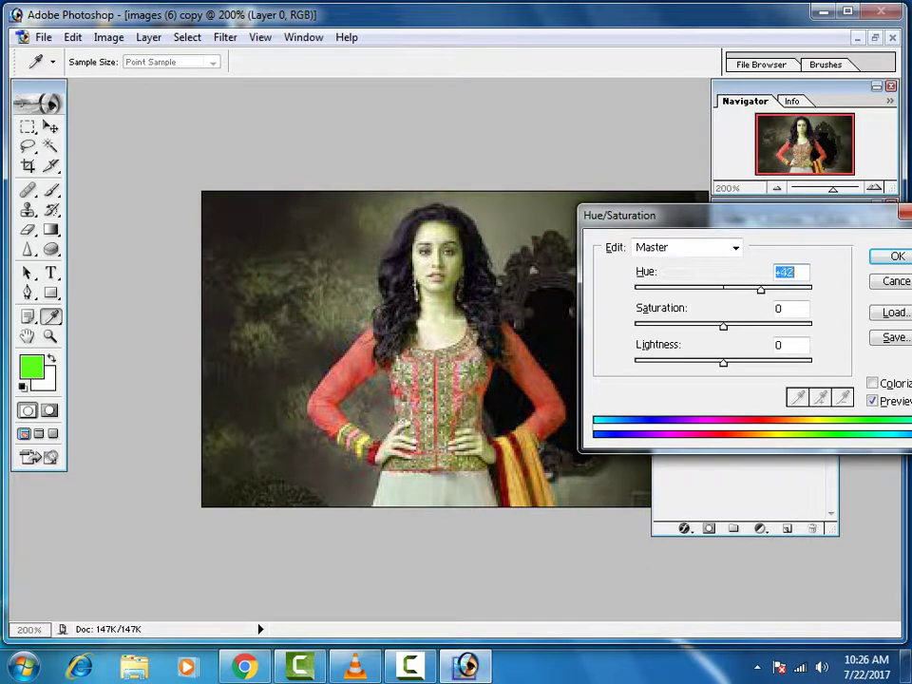
{"action": "key", "text": "shift+Up"}
{"action": "key", "text": "shift+Up"}
{"action": "key", "text": "shift+Up"}
{"action": "key", "text": "Up"}
{"action": "key", "text": "Up"}
{"action": "key", "text": "Up"}
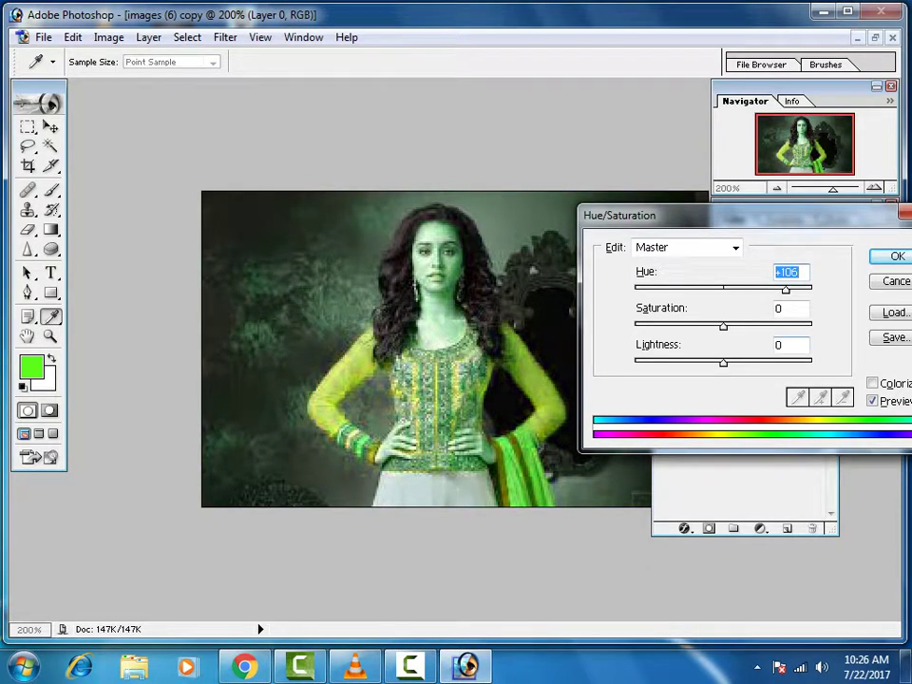
Swing saturation between vivid green and grayscale, returning it to near neutral.
{"action": "key", "text": "Tab"}
{"action": "key", "text": "shift+Up"}
{"action": "key", "text": "shift+Up"}
{"action": "key", "text": "shift+Up"}
{"action": "key", "text": "Up"}
{"action": "key", "text": "Up"}
{"action": "key", "text": "Up"}
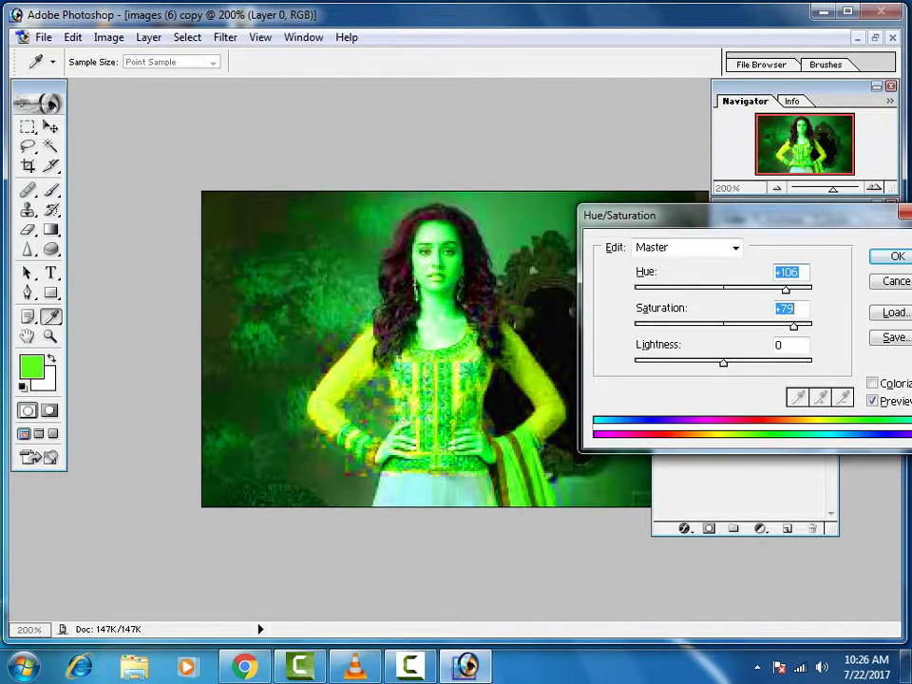
{"action": "key", "text": "shift+Up"}
{"action": "key", "text": "shift+Up"}
{"action": "key", "text": "shift+Up"}
{"action": "key", "text": "shift+Down"}
{"action": "key", "text": "shift+Down"}
{"action": "key", "text": "shift+Down"}
{"action": "key", "text": "shift+Down"}
{"action": "key", "text": "shift+Down"}
{"action": "key", "text": "shift+Down"}
{"action": "key", "text": "Down"}
{"action": "key", "text": "Down"}
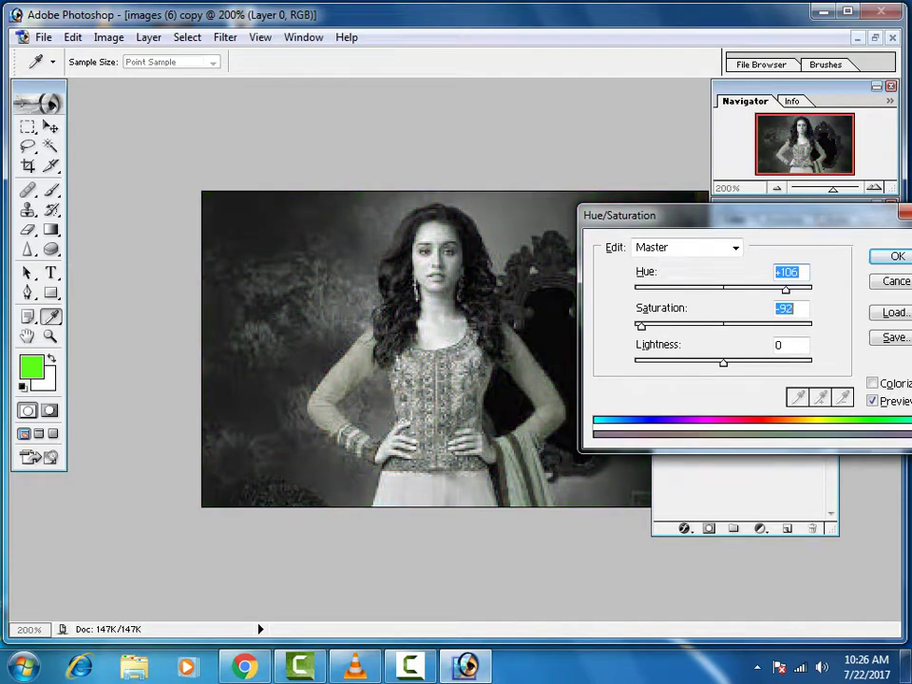
{"action": "key", "text": "shift+Up"}
{"action": "key", "text": "shift+Up"}
{"action": "key", "text": "shift+Up"}
{"action": "key", "text": "shift+Up"}
{"action": "key", "text": "shift+Up"}
{"action": "key", "text": "Up"}
{"action": "key", "text": "Up"}
{"action": "key", "text": "Up"}
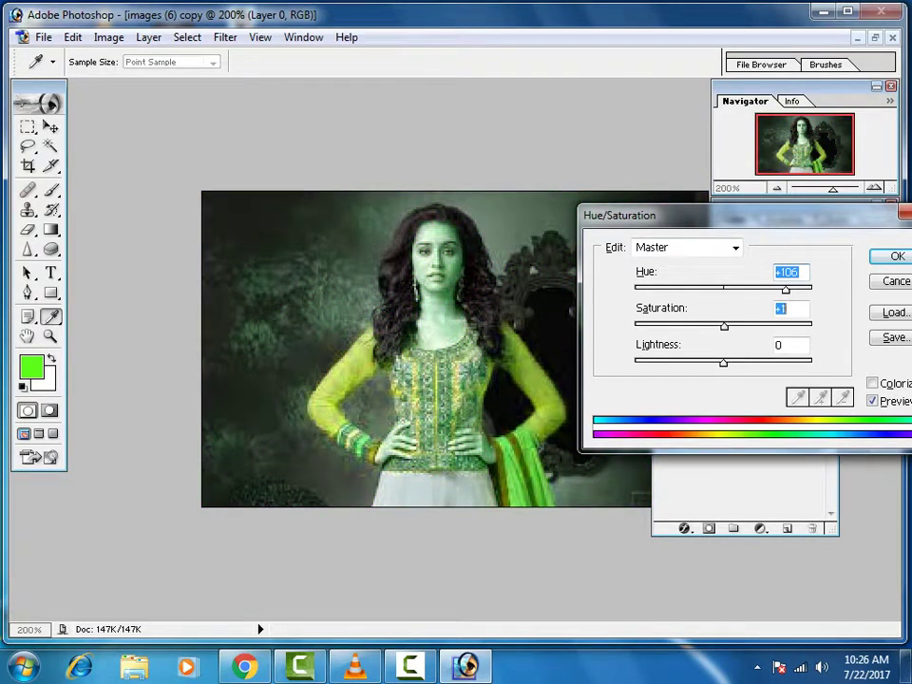
{"action": "key", "text": "Down"}
{"action": "key", "text": "shift+Up"}
{"action": "key", "text": "shift+Up"}
{"action": "key", "text": "shift+Up"}
{"action": "key", "text": "shift+Up"}
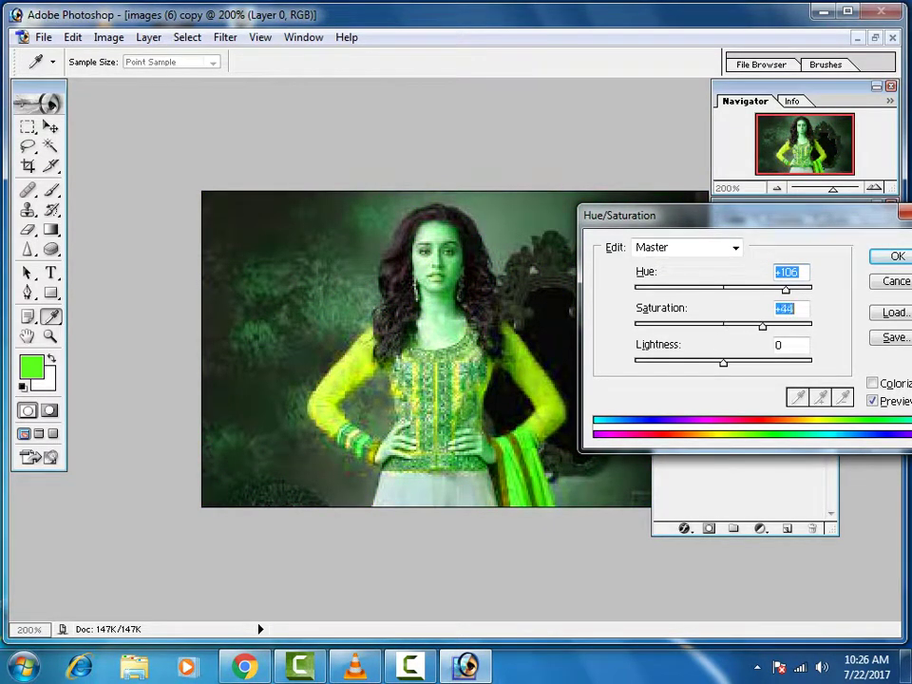
{"action": "key", "text": "shift+Up"}
{"action": "key", "text": "shift+Up"}
{"action": "key", "text": "shift+Up"}
{"action": "key", "text": "shift+Up"}
{"action": "key", "text": "shift+Up"}
{"action": "key", "text": "shift+Up"}
{"action": "key", "text": "shift+Down"}
{"action": "key", "text": "shift+Down"}
{"action": "key", "text": "shift+Down"}
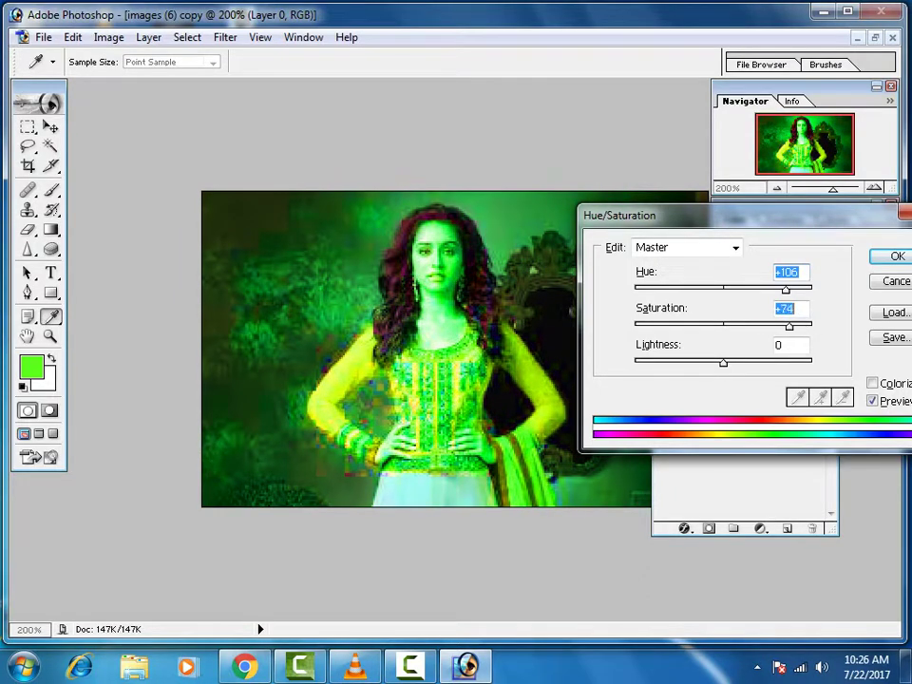
{"action": "key", "text": "shift+Down"}
{"action": "key", "text": "shift+Down"}
{"action": "key", "text": "shift+Down"}
{"action": "key", "text": "shift+Down"}
{"action": "key", "text": "shift+Down"}
{"action": "key", "text": "shift+Down"}
{"action": "key", "text": "Up"}
{"action": "key", "text": "Up"}
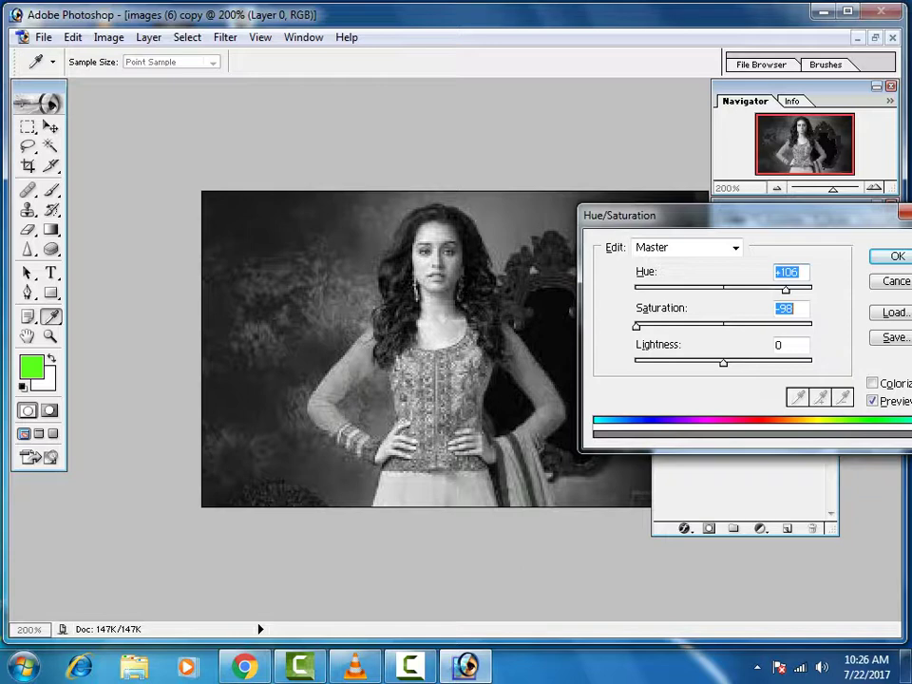
{"action": "key", "text": "shift+Up"}
{"action": "key", "text": "shift+Up"}
{"action": "key", "text": "shift+Up"}
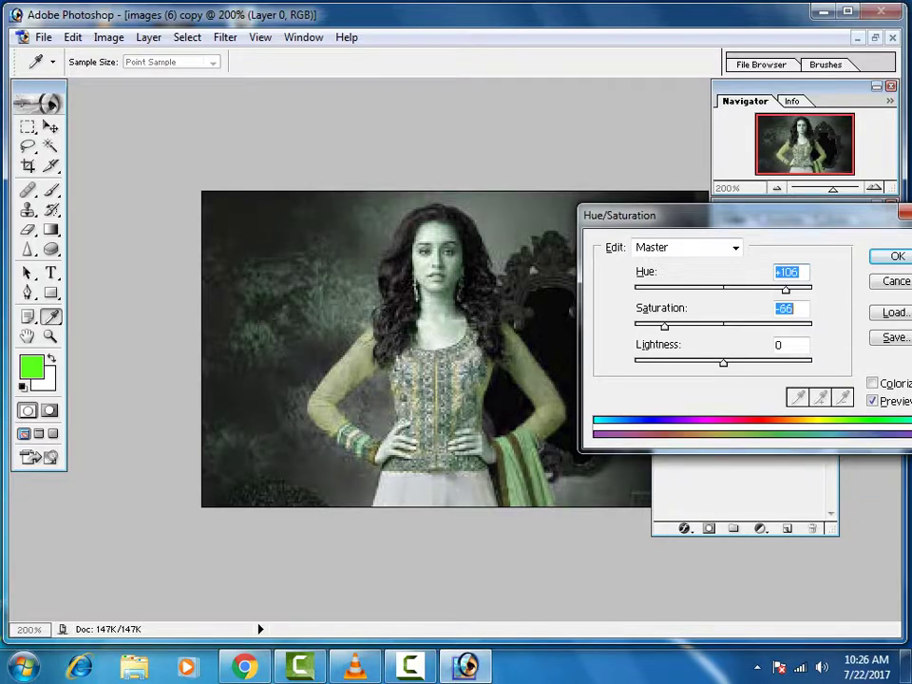
{"action": "key", "text": "shift+Up"}
{"action": "key", "text": "shift+Up"}
{"action": "key", "text": "shift+Up"}
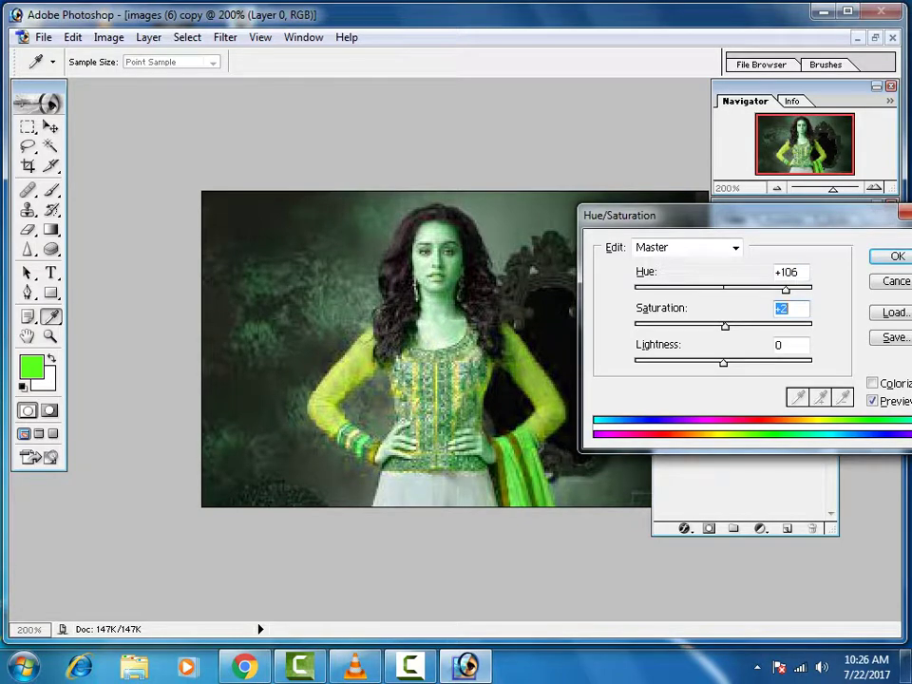
Vary lightness between black and white extremes down to -53, then cancel the adjustment.
{"action": "key", "text": "Tab"}
{"action": "type", "text": "89"}
{"action": "key", "text": "shift+Down"}
{"action": "key", "text": "shift+Down"}
{"action": "key", "text": "shift+Down"}
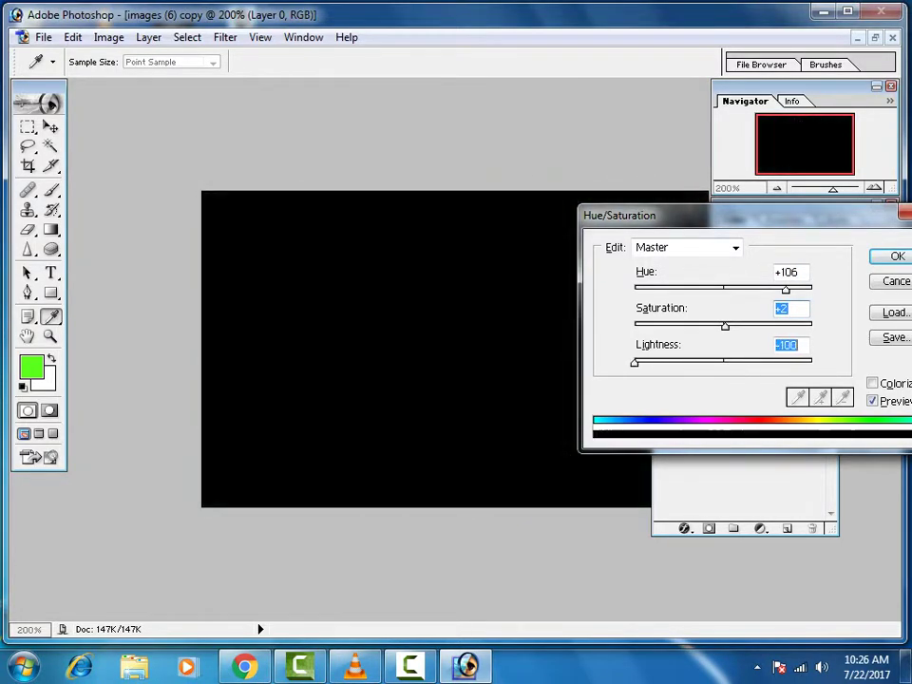
{"action": "key", "text": "shift+Up"}
{"action": "key", "text": "shift+Up"}
{"action": "key", "text": "shift+Up"}
{"action": "key", "text": "shift+Up"}
{"action": "key", "text": "shift+Up"}
{"action": "key", "text": "shift+Up"}
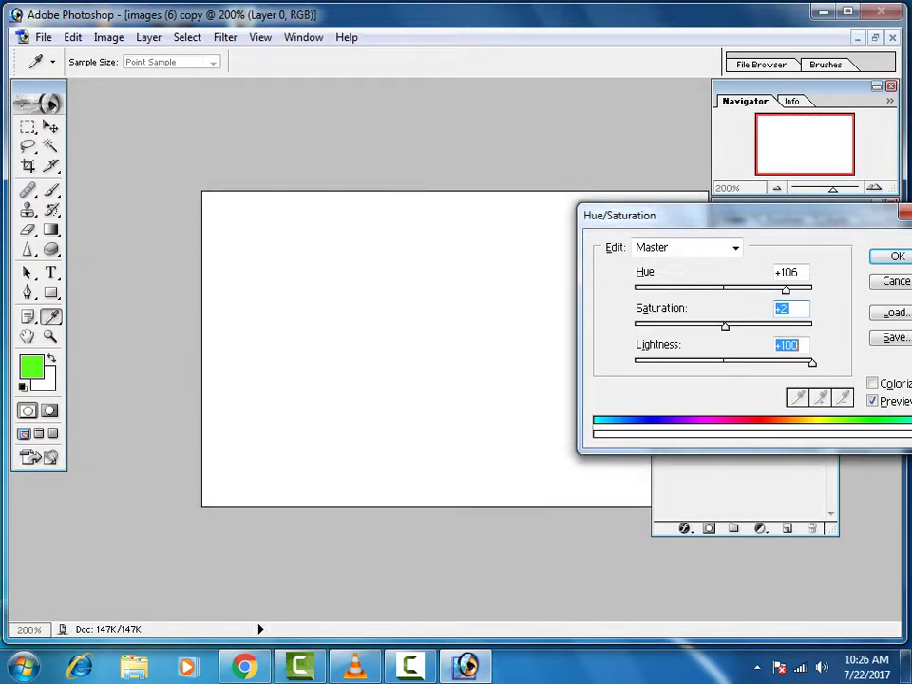
{"action": "key", "text": "shift+Down"}
{"action": "key", "text": "shift+Down"}
{"action": "key", "text": "shift+Down"}
{"action": "key", "text": "shift+Down"}
{"action": "key", "text": "shift+Down"}
{"action": "key", "text": "shift+Down"}
{"action": "key", "text": "shift+Up"}
{"action": "key", "text": "shift+Up"}
{"action": "key", "text": "shift+Up"}
{"action": "key", "text": "Down"}
{"action": "key", "text": "Down"}
{"action": "key", "text": "Down"}
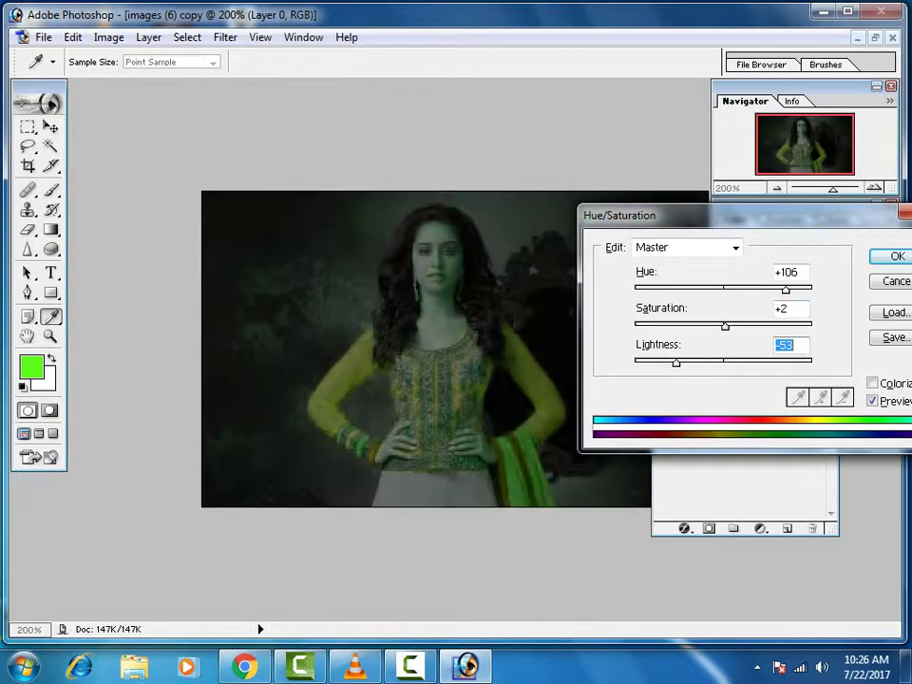
{"action": "key", "text": "Escape"}
{"action": "key", "text": "v"}
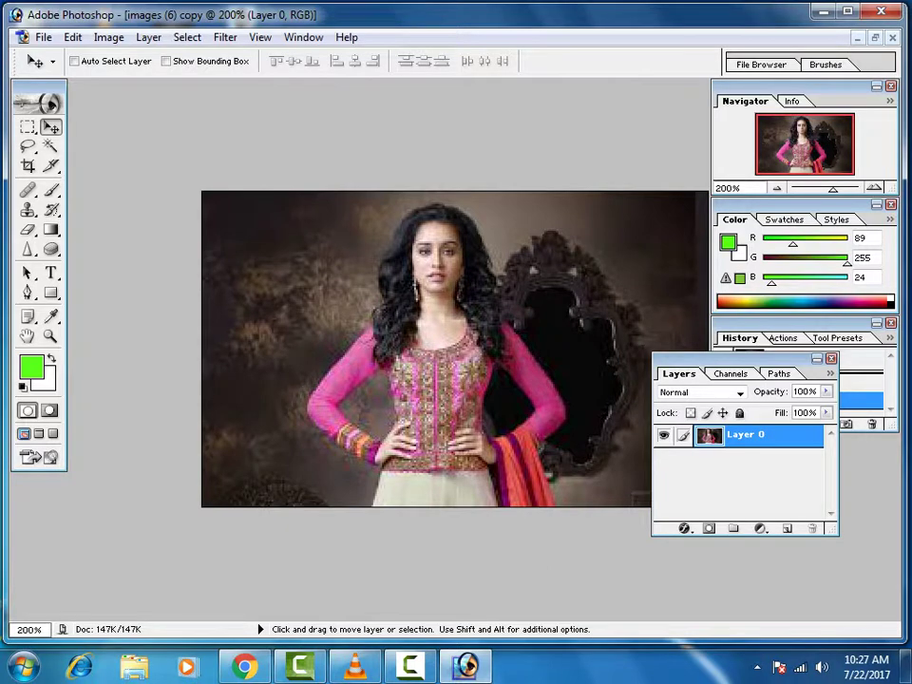
Reopen Hue/Saturation and sample the dress's pink as the foreground colour.
{"action": "key", "text": "ctrl+u"}
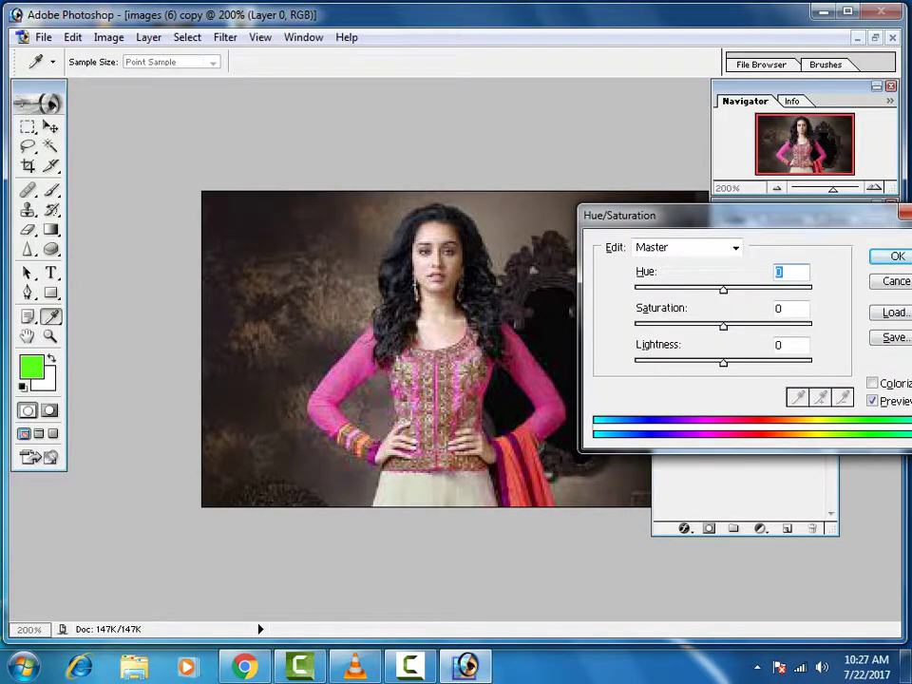
{"action": "left_click_drag", "start_coordinate": [665, 215], "coordinate": [555, 206]}
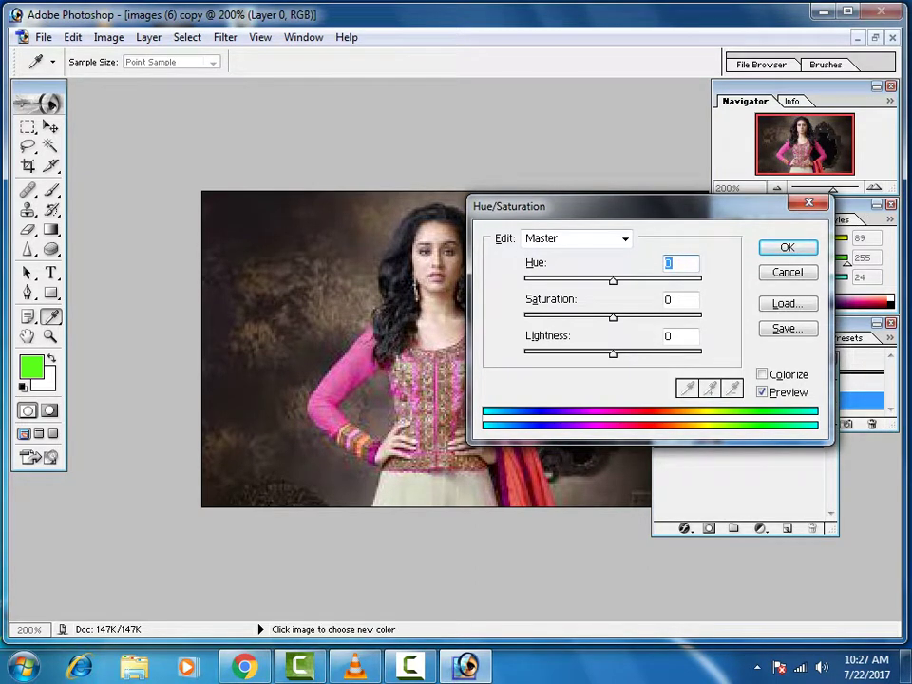
{"action": "left_click", "coordinate": [328, 361]}
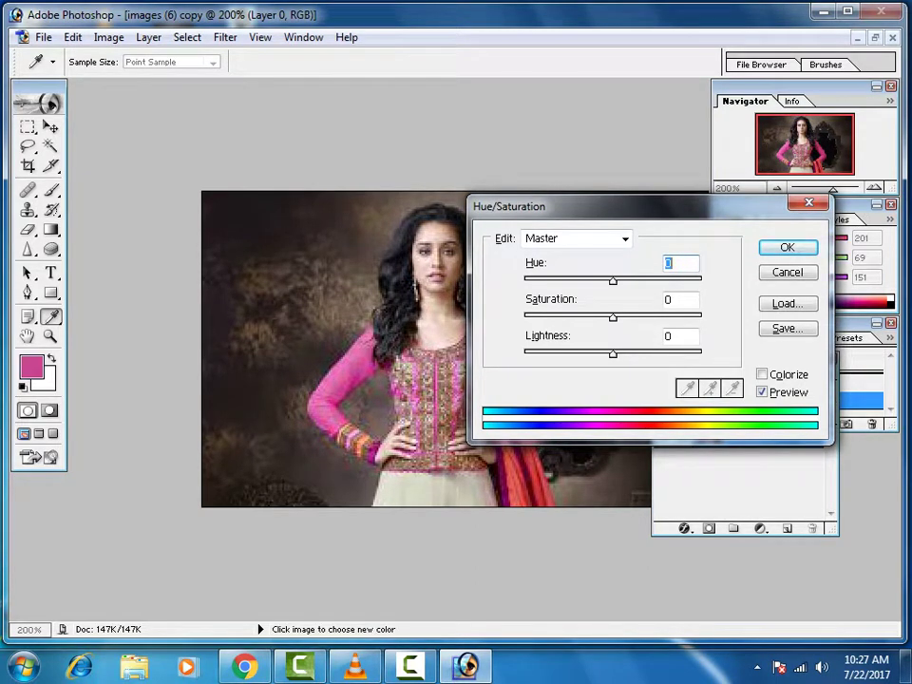
Try several hue values up to +32, then reset all values back to zero.
{"action": "type", "text": "22"}
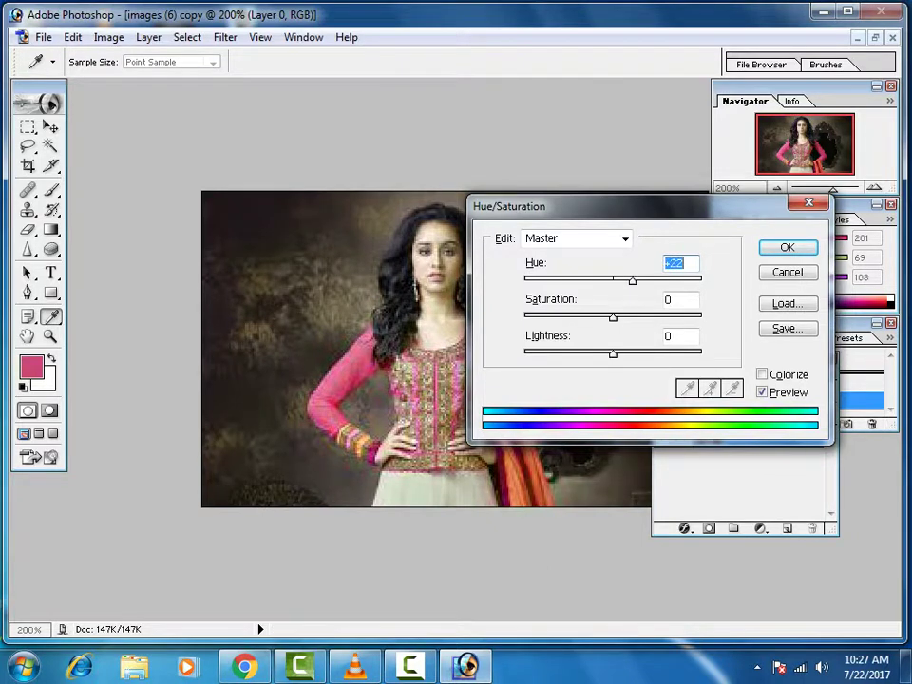
{"action": "key", "text": "Up"}
{"action": "key", "text": "Up"}
{"action": "key", "text": "Up"}
{"action": "key", "text": "Up"}
{"action": "key", "text": "Up"}
{"action": "key", "text": "Up"}
{"action": "key", "text": "Up"}
{"action": "key", "text": "Up"}
{"action": "key", "text": "Up"}
{"action": "key", "text": "Up"}
{"action": "key", "text": "Up"}
{"action": "key", "text": "Up"}
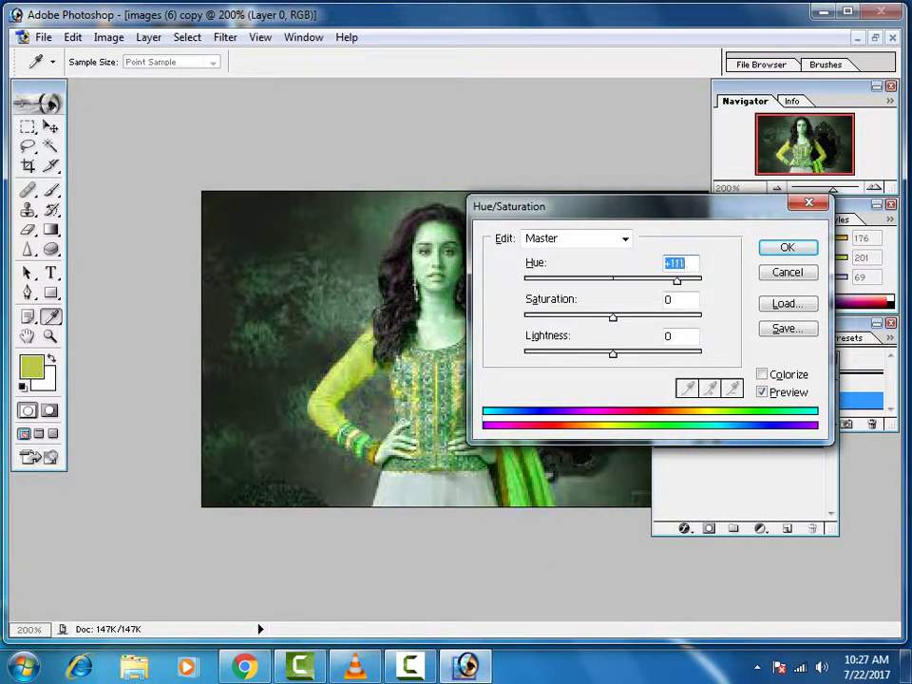
{"action": "type", "text": "-28"}
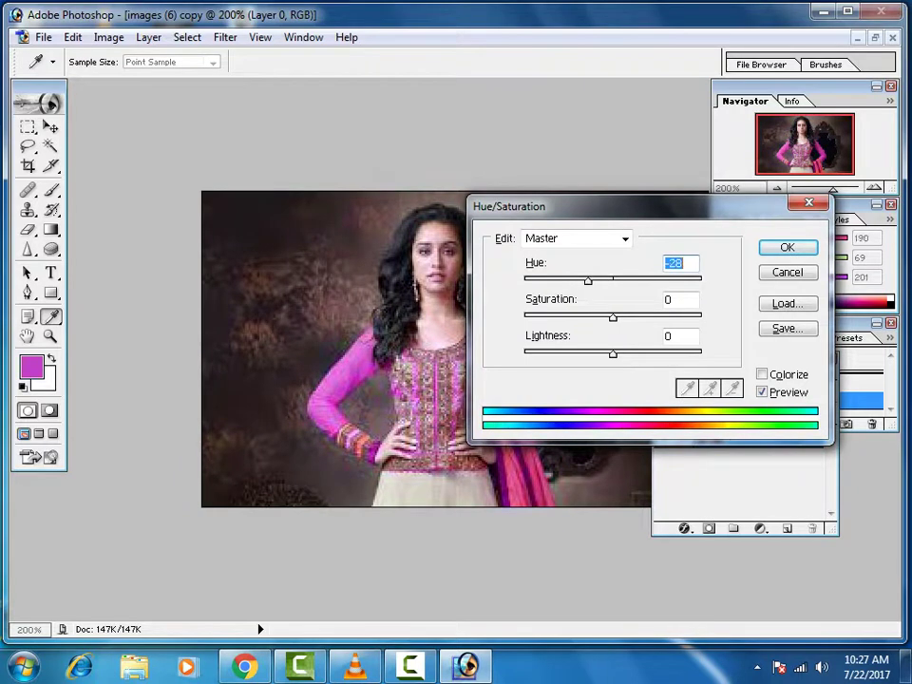
{"action": "type", "text": "-101"}
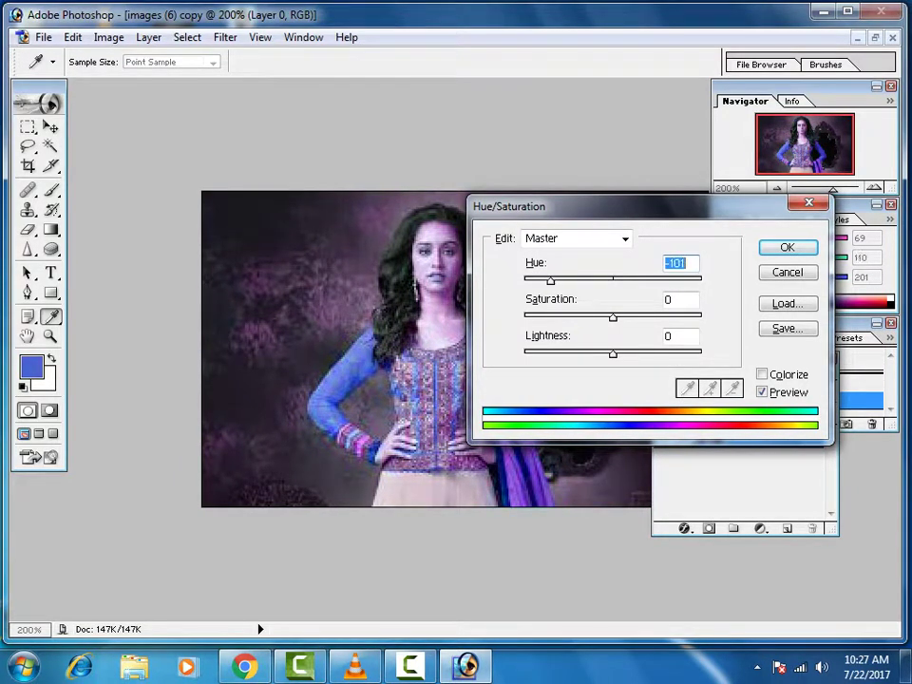
{"action": "type", "text": "14"}
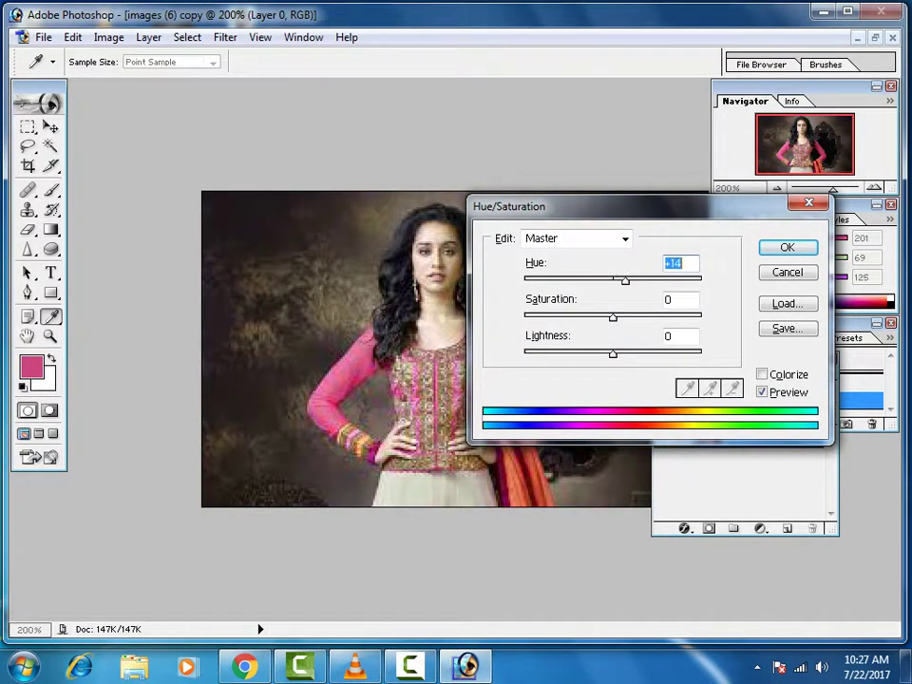
{"action": "key", "text": "Up"}
{"action": "key", "text": "Up"}
{"action": "key", "text": "Up"}
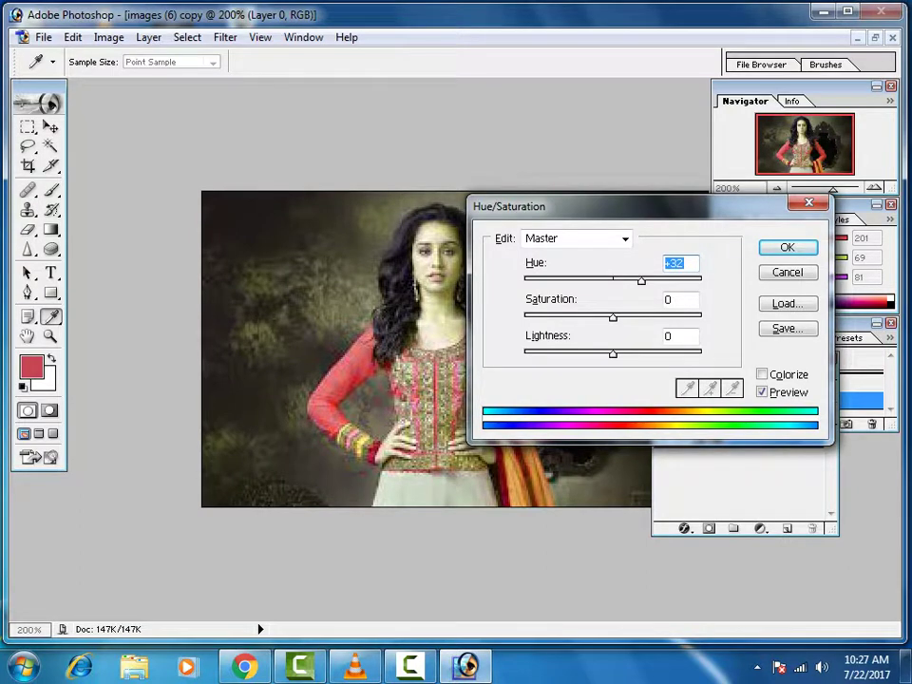
{"action": "left_click", "coordinate": [788, 272], "text": "alt"}
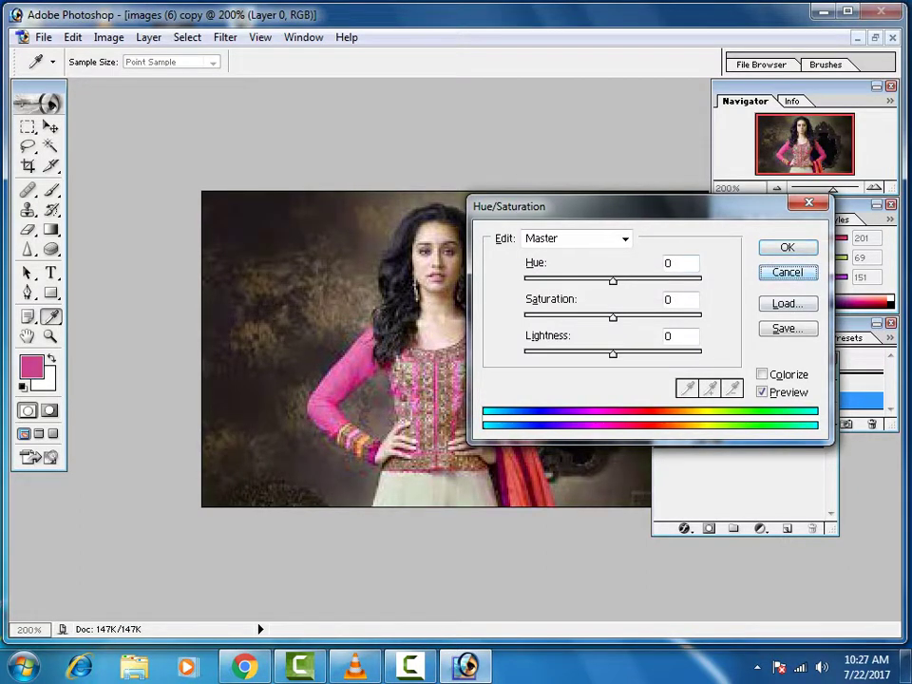
{"action": "left_click_drag", "start_coordinate": [570, 206], "coordinate": [678, 232]}
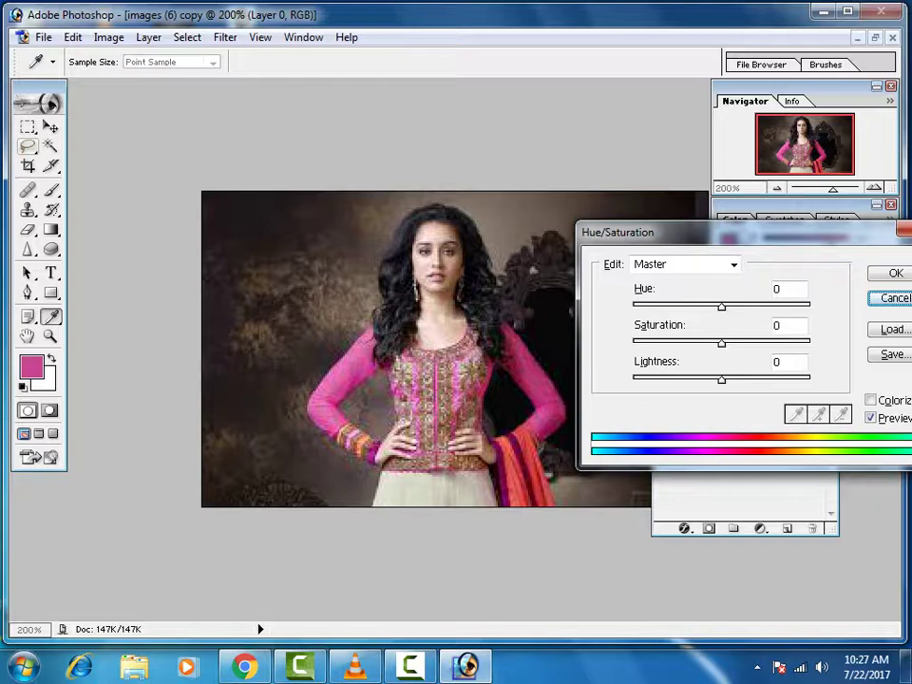
Outline the left pink sleeve with the Polygonal Lasso and open Hue/Saturation for it.
{"action": "key", "text": "Escape"}
{"action": "key", "text": "v"}
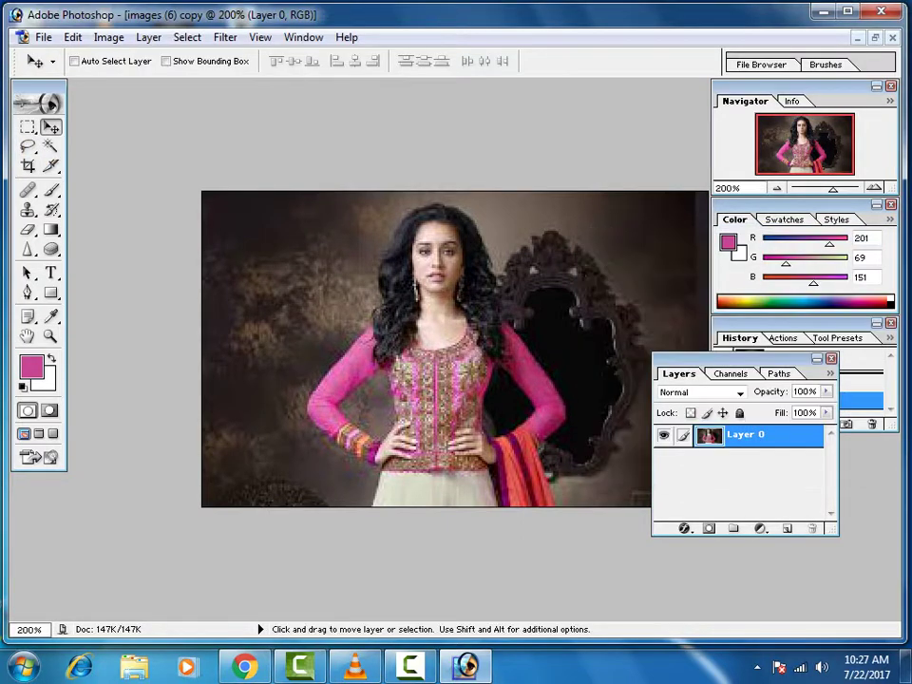
{"action": "left_click", "coordinate": [28, 147]}
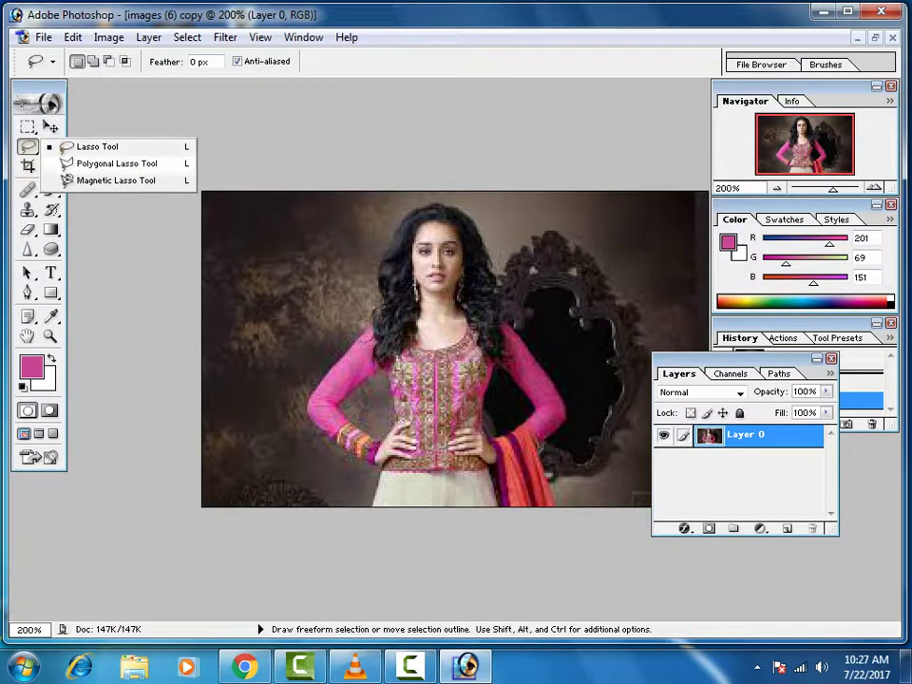
{"action": "left_click", "coordinate": [116, 163]}
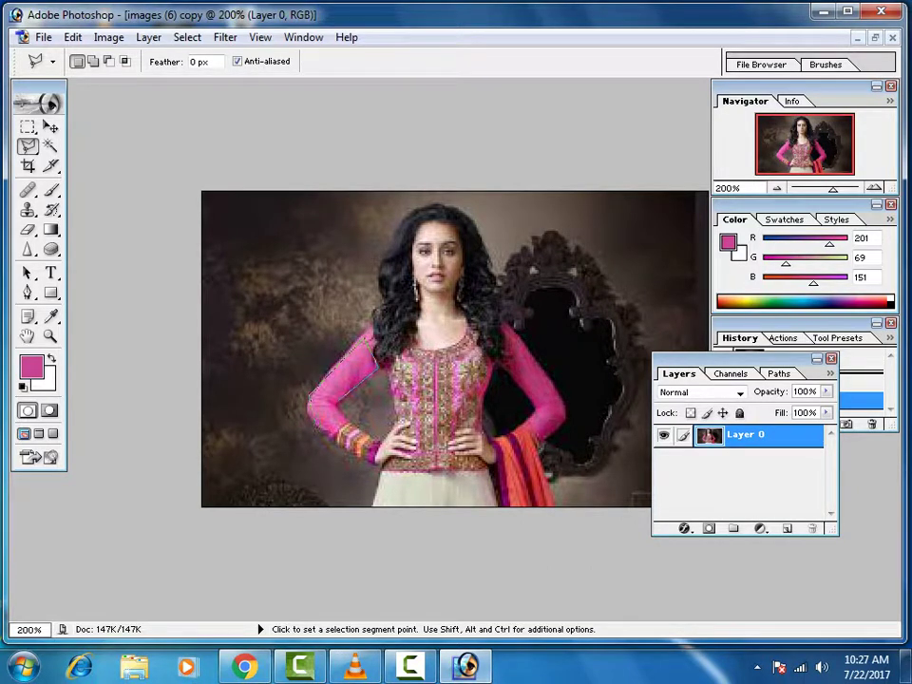
{"action": "left_click", "coordinate": [326, 436]}
{"action": "double_click", "coordinate": [377, 456]}
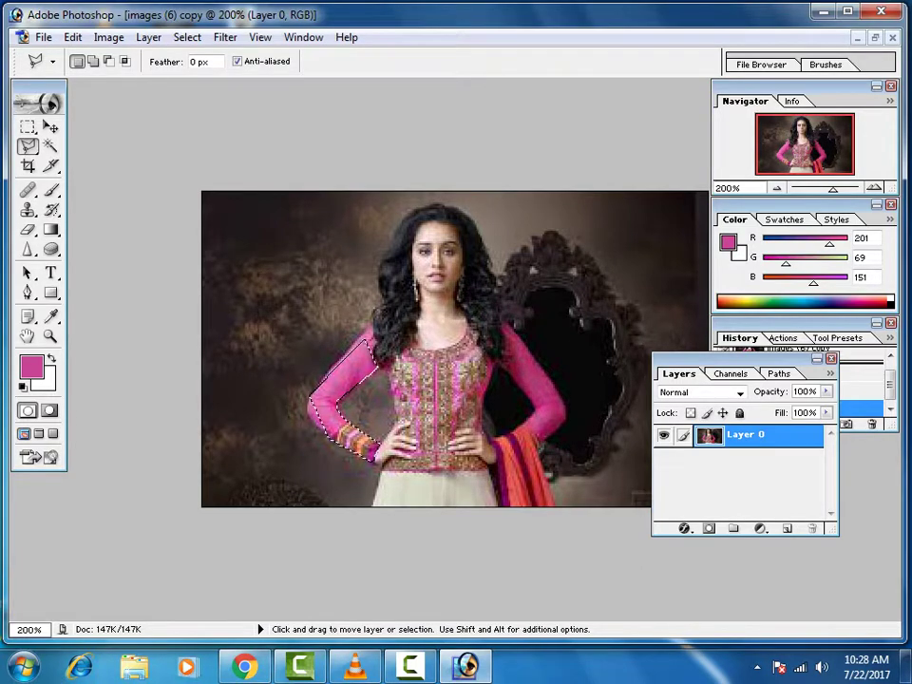
{"action": "key", "text": "ctrl+u"}
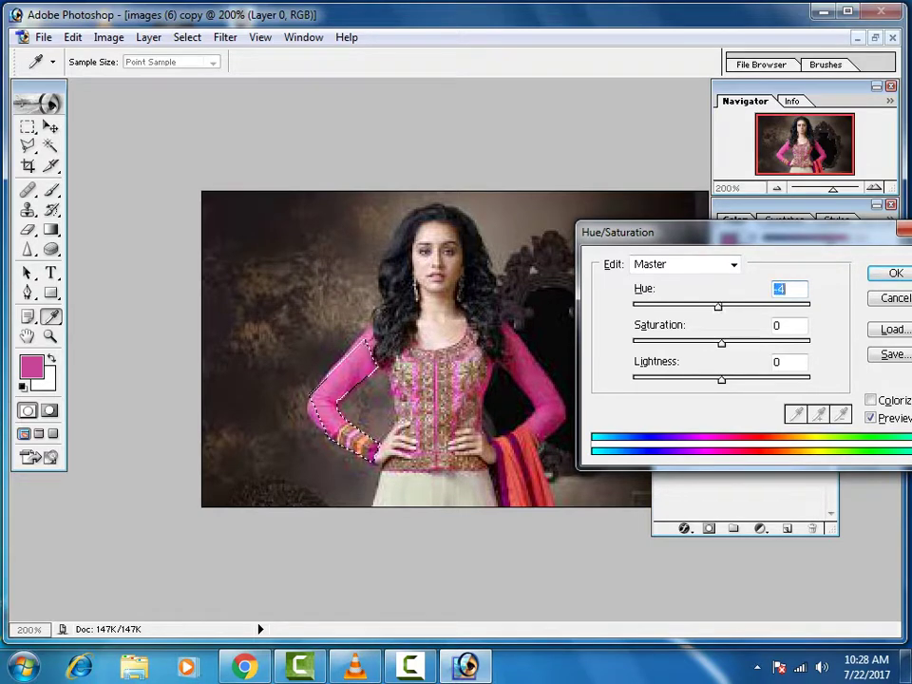
Cycle the sleeve's hue through green, purple and orange, then apply +104 for yellow-green.
{"action": "key", "text": "shift+Up"}
{"action": "key", "text": "shift+Up"}
{"action": "key", "text": "shift+Up"}
{"action": "key", "text": "Up"}
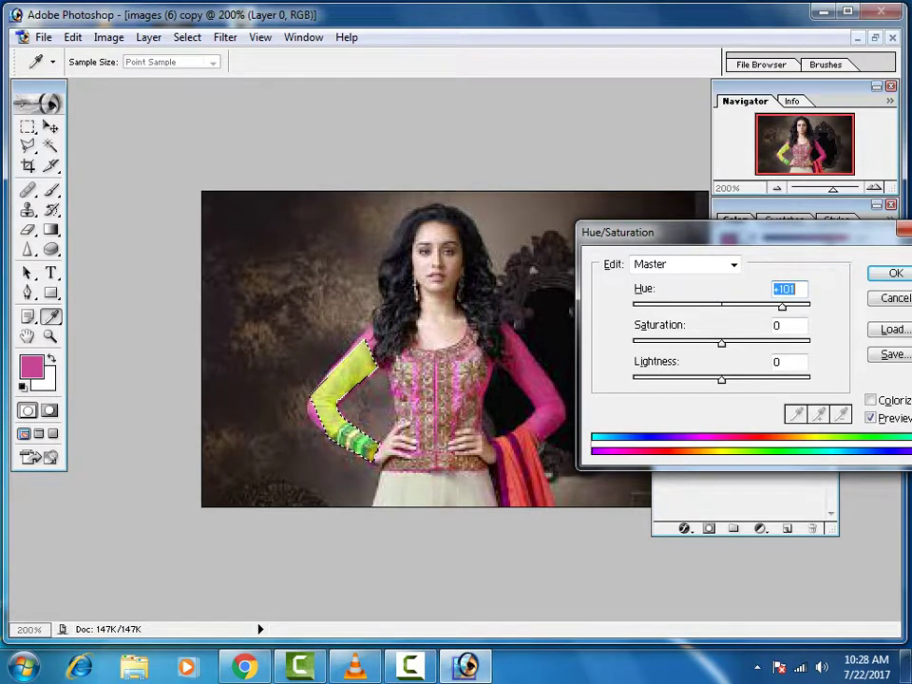
{"action": "key", "text": "shift+Up"}
{"action": "key", "text": "shift+Up"}
{"action": "key", "text": "shift+Up"}
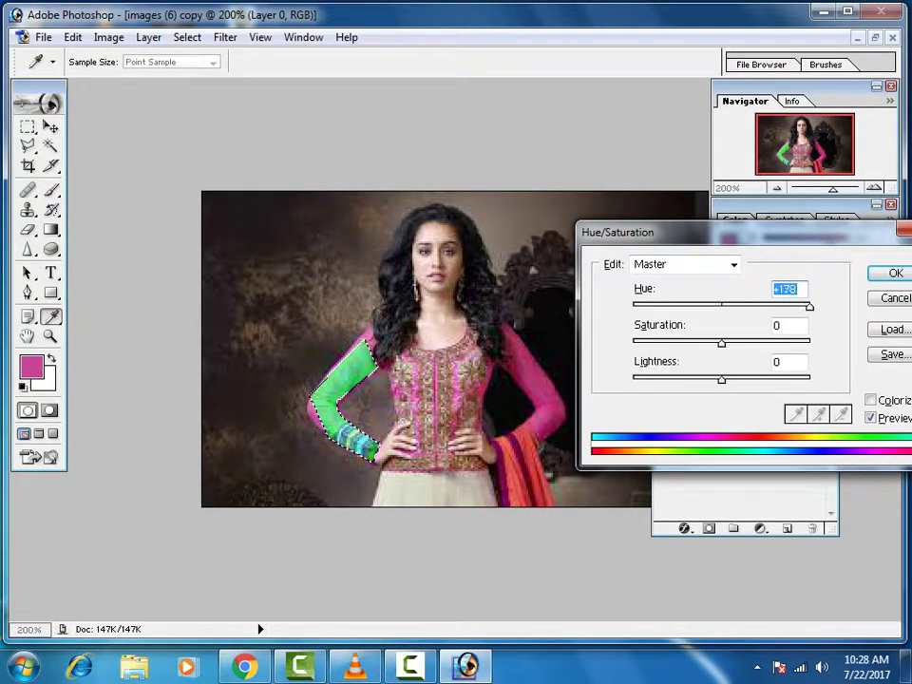
{"action": "key", "text": "shift+Down"}
{"action": "key", "text": "shift+Down"}
{"action": "key", "text": "shift+Down"}
{"action": "key", "text": "shift+Down"}
{"action": "key", "text": "shift+Down"}
{"action": "key", "text": "shift+Down"}
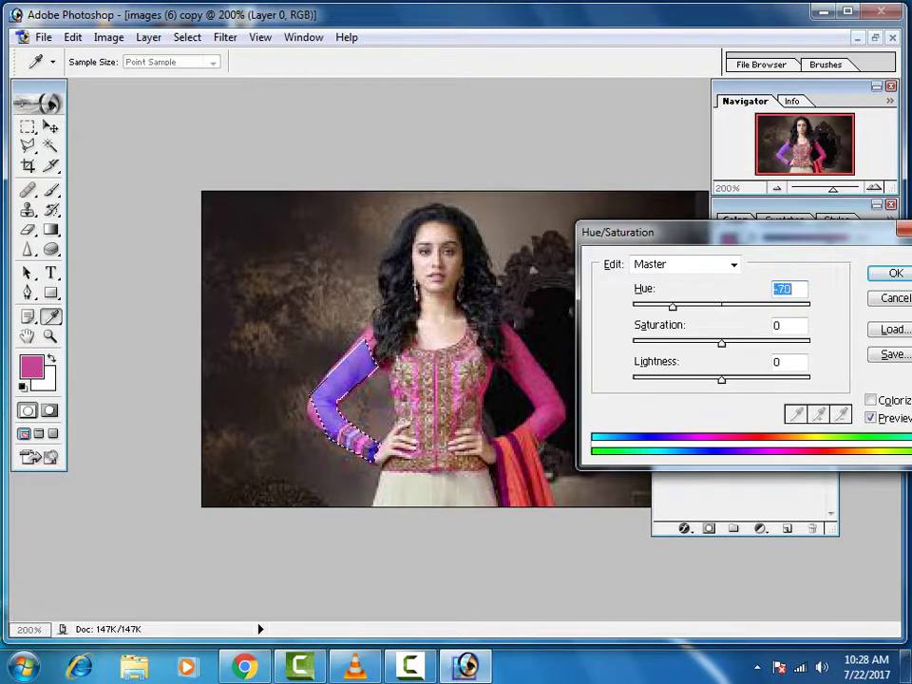
{"action": "key", "text": "shift+Down"}
{"action": "key", "text": "shift+Down"}
{"action": "key", "text": "shift+Down"}
{"action": "key", "text": "shift+Down"}
{"action": "key", "text": "shift+Down"}
{"action": "key", "text": "shift+Down"}
{"action": "key", "text": "shift+Up"}
{"action": "key", "text": "shift+Up"}
{"action": "key", "text": "shift+Up"}
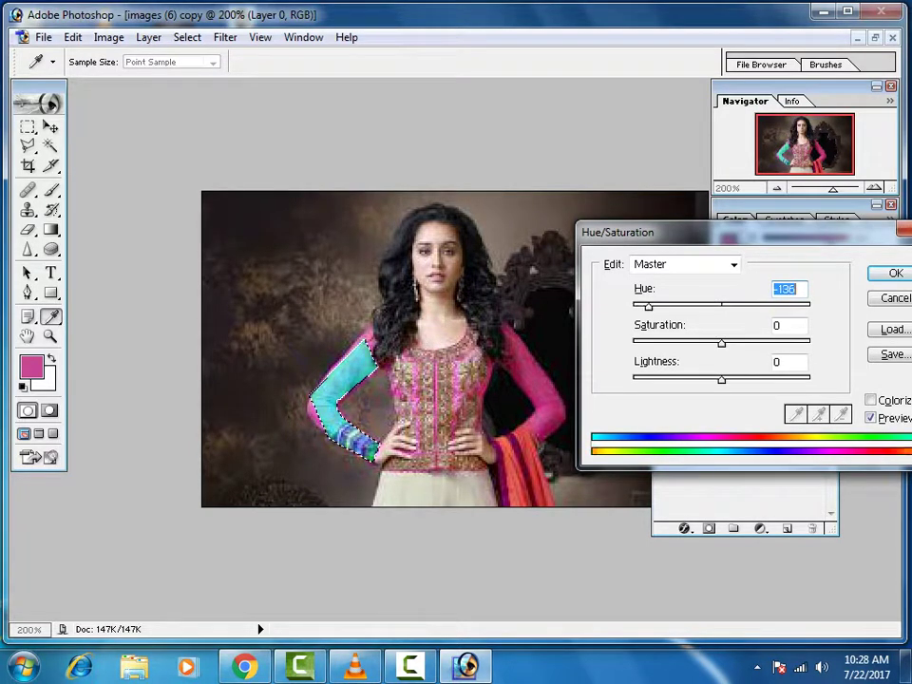
{"action": "key", "text": "shift+Up"}
{"action": "key", "text": "shift+Up"}
{"action": "key", "text": "shift+Up"}
{"action": "key", "text": "shift+Down"}
{"action": "key", "text": "shift+Down"}
{"action": "key", "text": "shift+Down"}
{"action": "key", "text": "shift+Up"}
{"action": "key", "text": "shift+Up"}
{"action": "key", "text": "shift+Up"}
{"action": "key", "text": "shift+Up"}
{"action": "key", "text": "shift+Up"}
{"action": "key", "text": "shift+Up"}
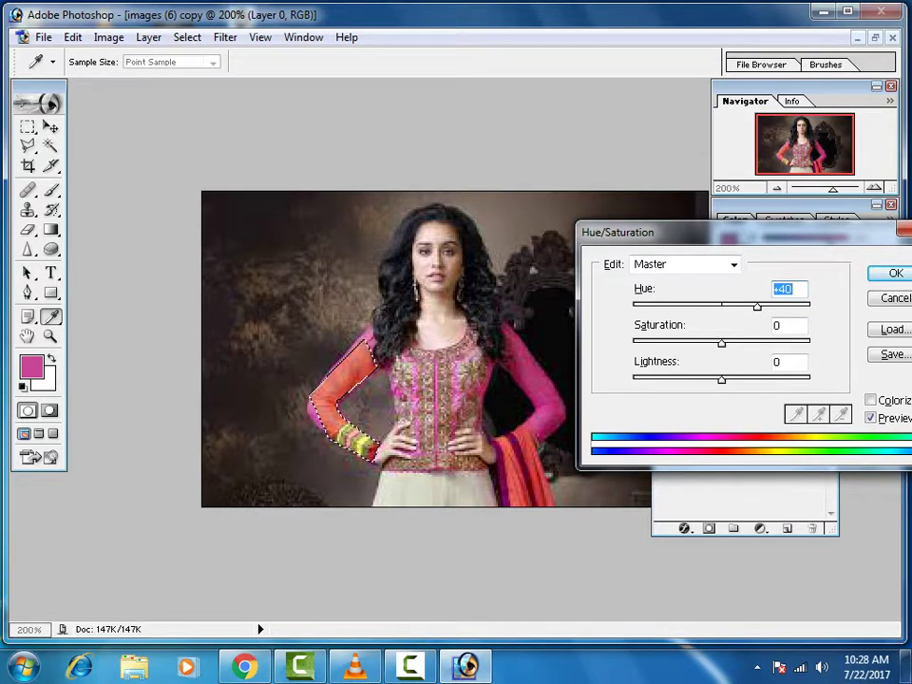
{"action": "key", "text": "shift+Up"}
{"action": "key", "text": "shift+Up"}
{"action": "key", "text": "shift+Up"}
{"action": "key", "text": "Up"}
{"action": "key", "text": "Up"}
{"action": "key", "text": "shift+Up"}
{"action": "key", "text": "Up"}
{"action": "key", "text": "Up"}
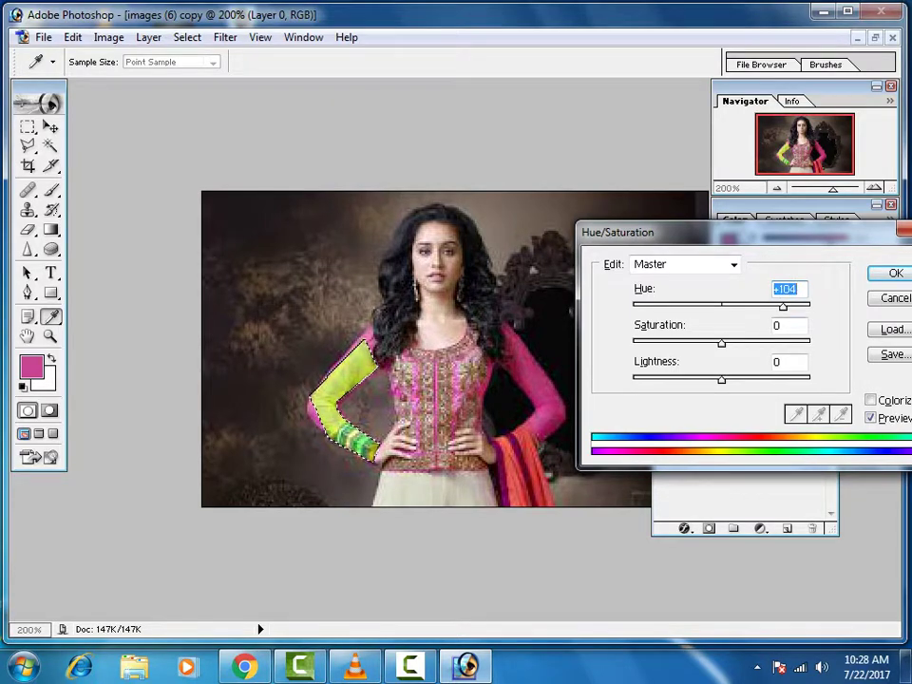
{"action": "key", "text": "Return"}
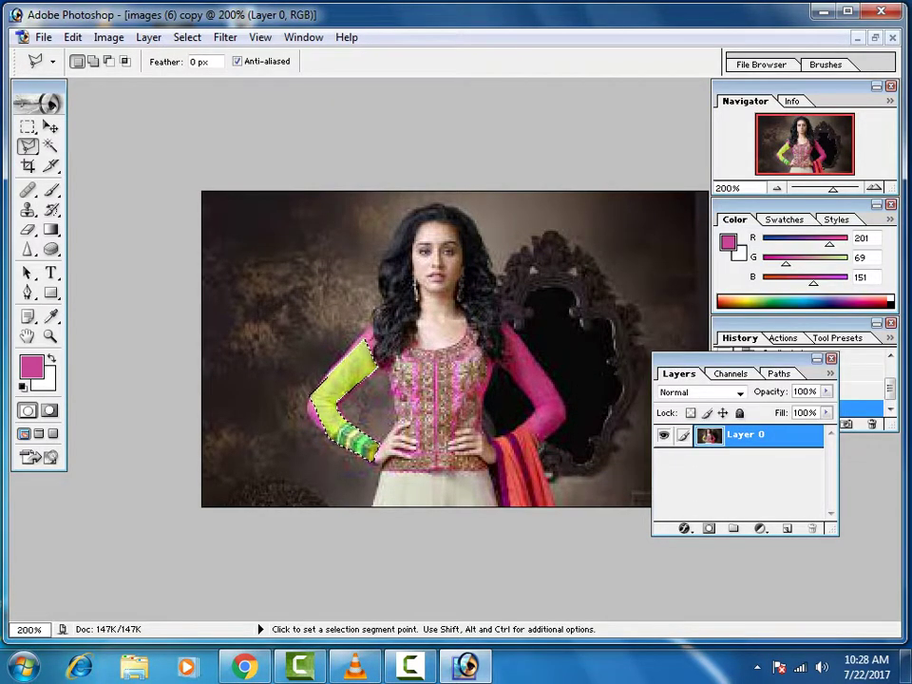
Deselect the left sleeve with Ctrl+D once it is back to pink.
{"action": "key", "text": "ctrl+d"}
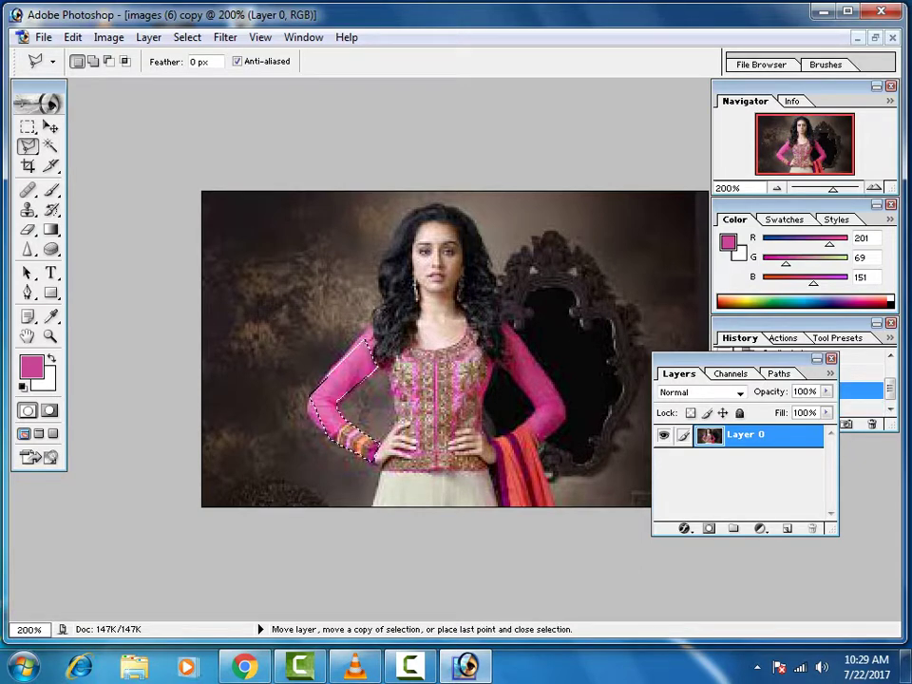
{"action": "key", "text": "ctrl+d"}
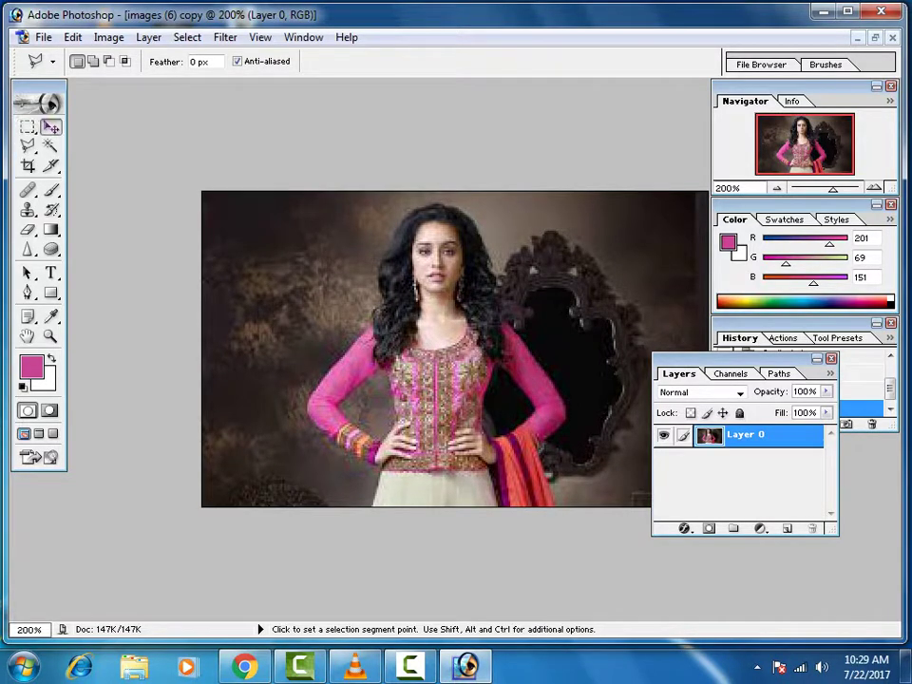
Choose the Move tool and open the Image menu's adjustments.
{"action": "left_click", "coordinate": [50, 126]}
{"action": "left_click", "coordinate": [108, 38]}
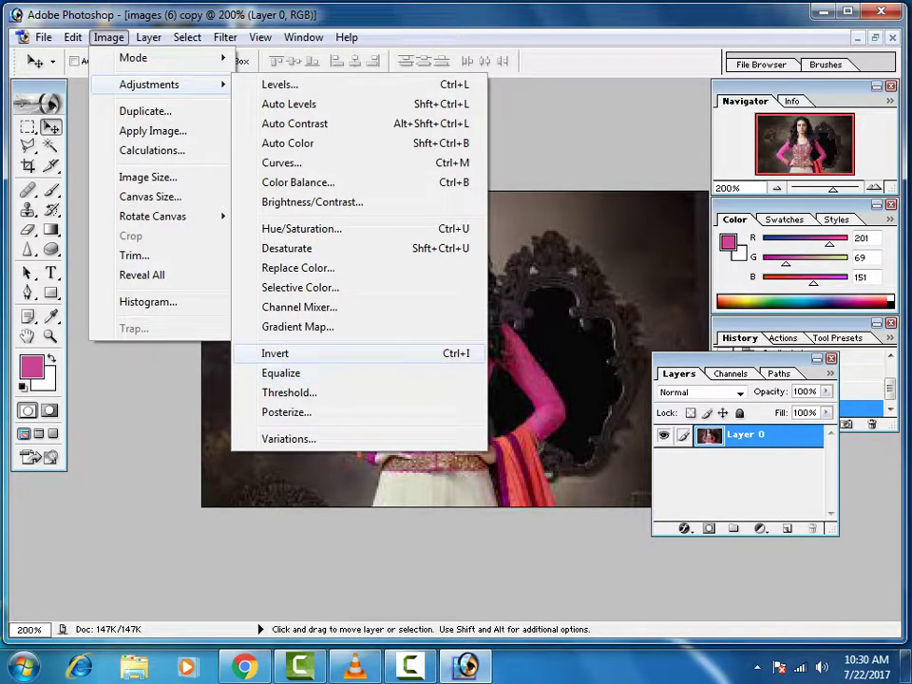
Invert the photo into a negative, revert it, and reopen the Image adjustments.
{"action": "left_click", "coordinate": [276, 353]}
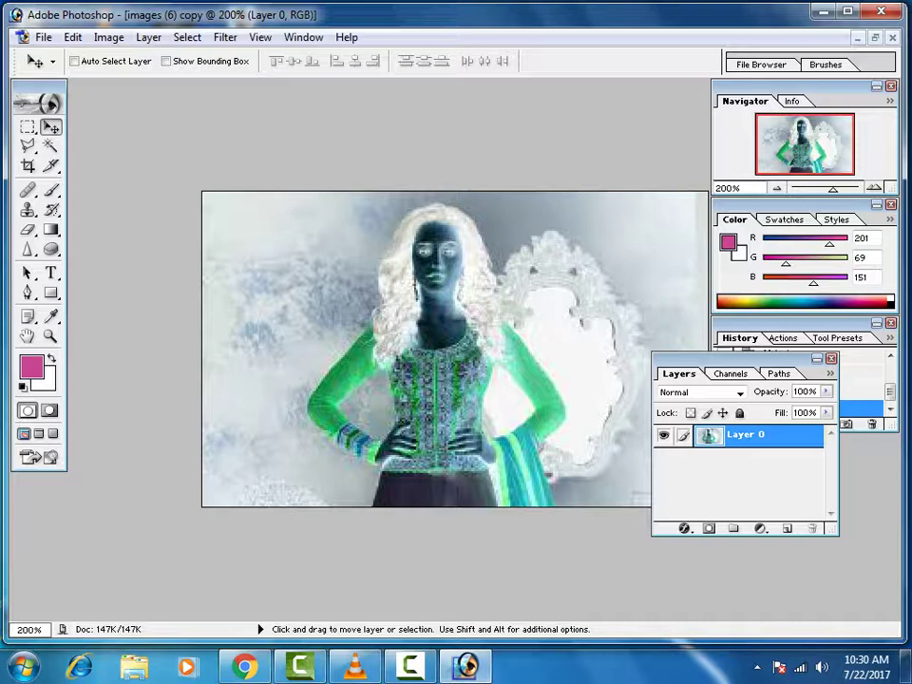
{"action": "key", "text": "ctrl+i"}
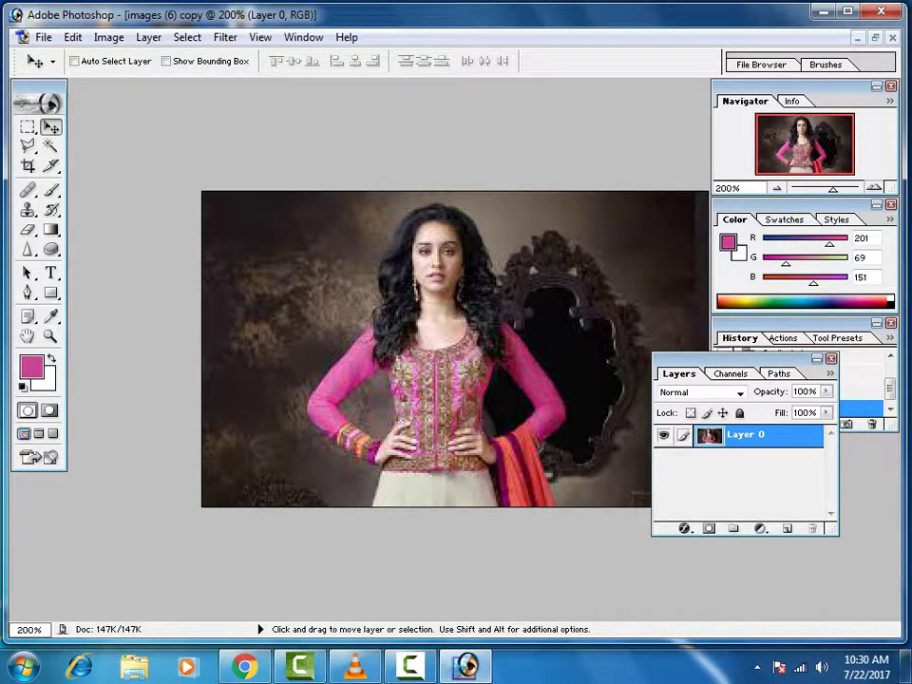
{"action": "left_click", "coordinate": [108, 37]}
{"action": "mouse_move", "coordinate": [150, 84]}
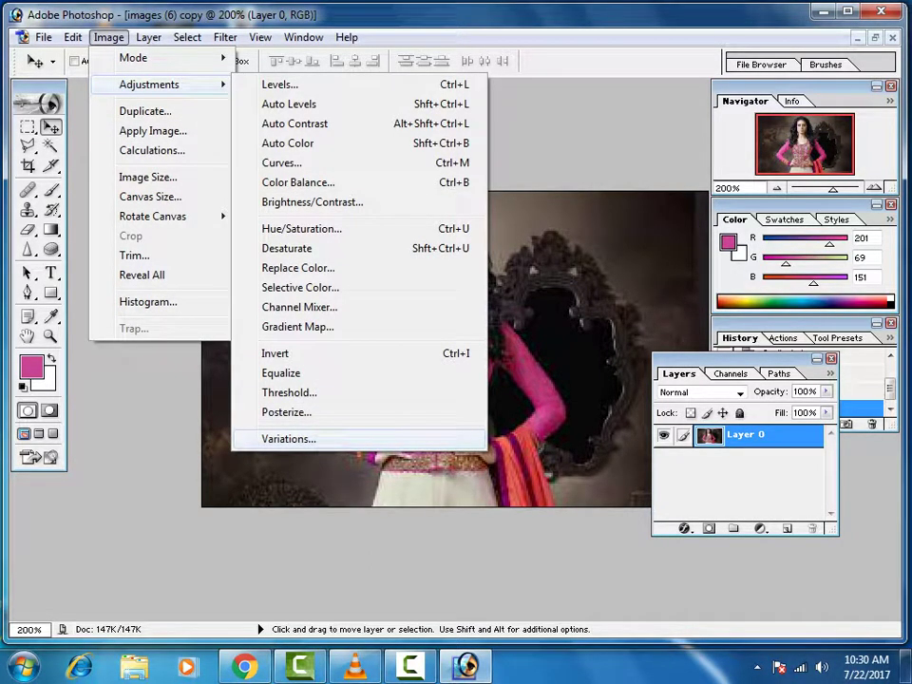
Open Variations, move it off the photo, and reset the previews to the original.
{"action": "left_click", "coordinate": [285, 439]}
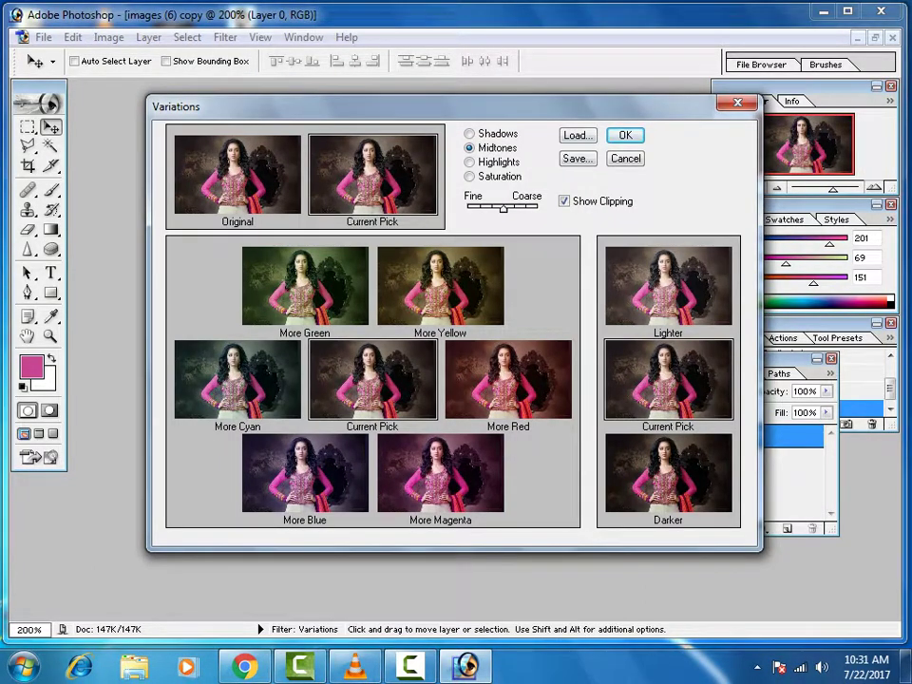
{"action": "left_click_drag", "start_coordinate": [285, 106], "coordinate": [376, 166]}
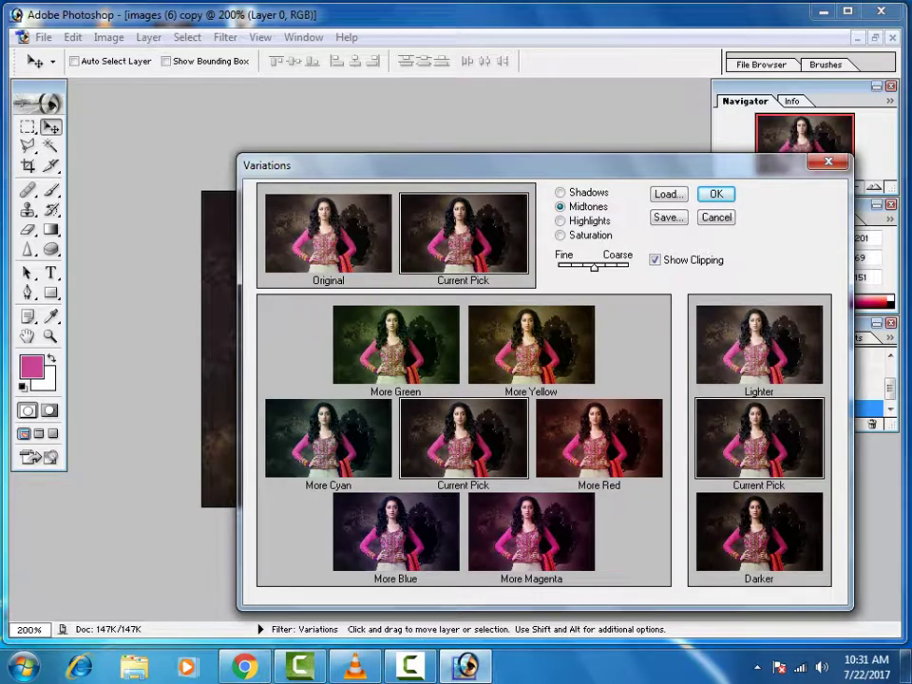
{"action": "key", "text": "alt"}
{"action": "left_click", "coordinate": [717, 218], "text": "alt"}
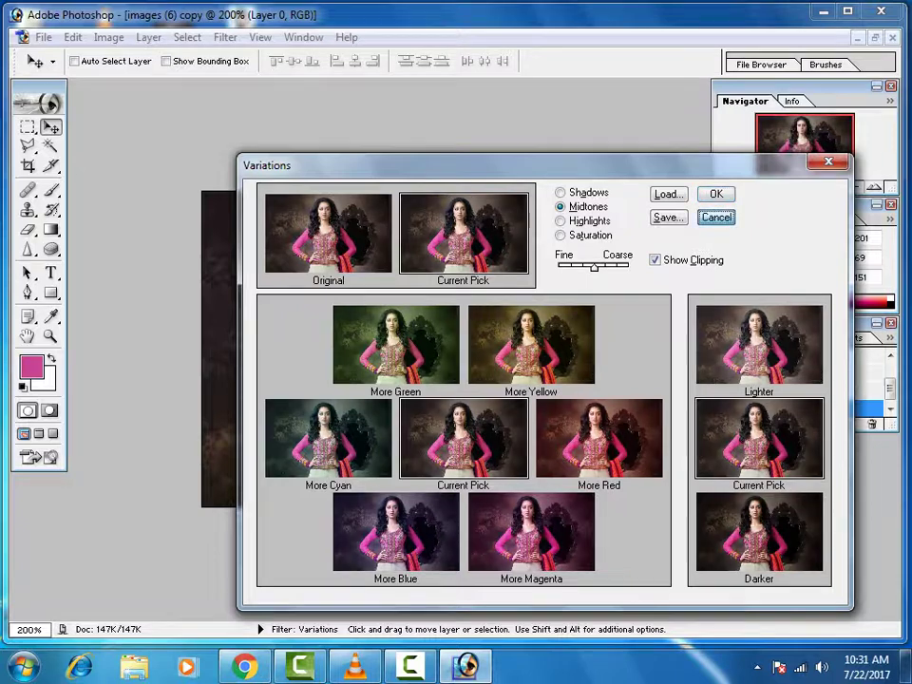
Preview more yellow, magenta, green/cyan and lighter, then reset and close without applying.
{"action": "left_click", "coordinate": [531, 344]}
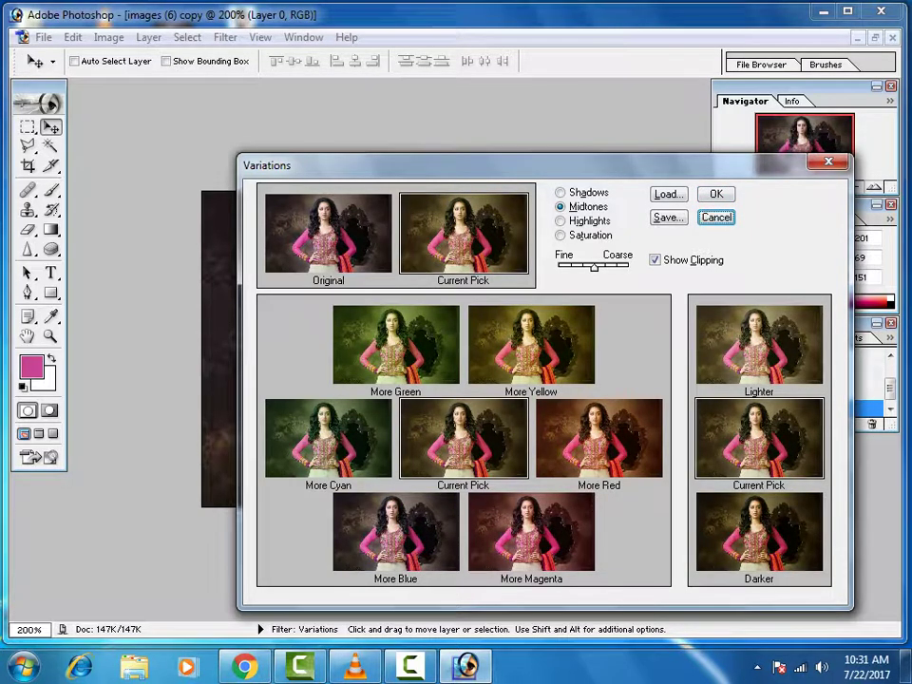
{"action": "left_click", "coordinate": [531, 532]}
{"action": "left_click", "coordinate": [531, 532]}
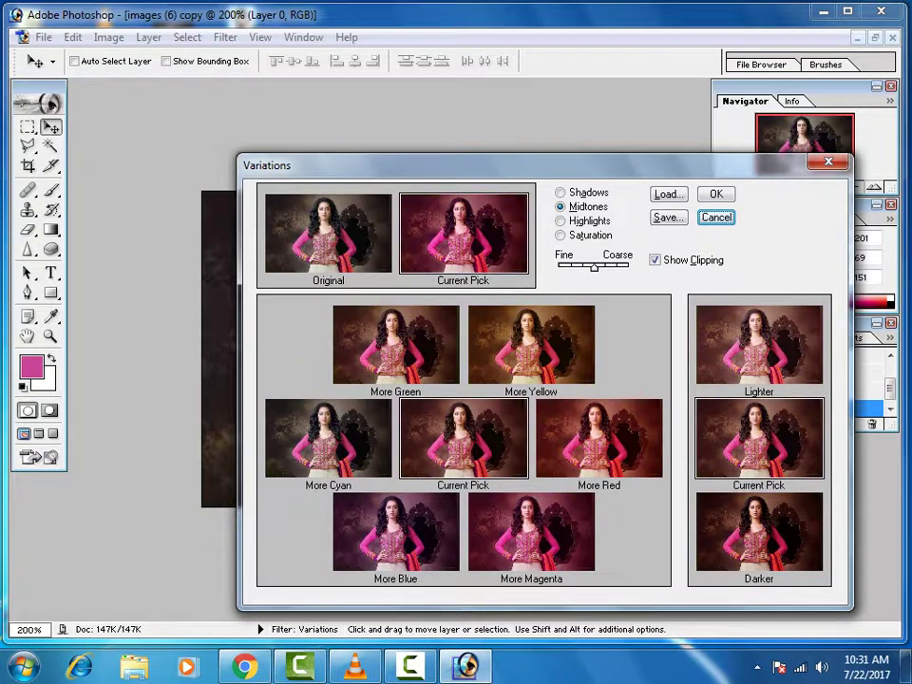
{"action": "left_click", "coordinate": [532, 532]}
{"action": "left_click", "coordinate": [531, 532]}
{"action": "left_click", "coordinate": [328, 233]}
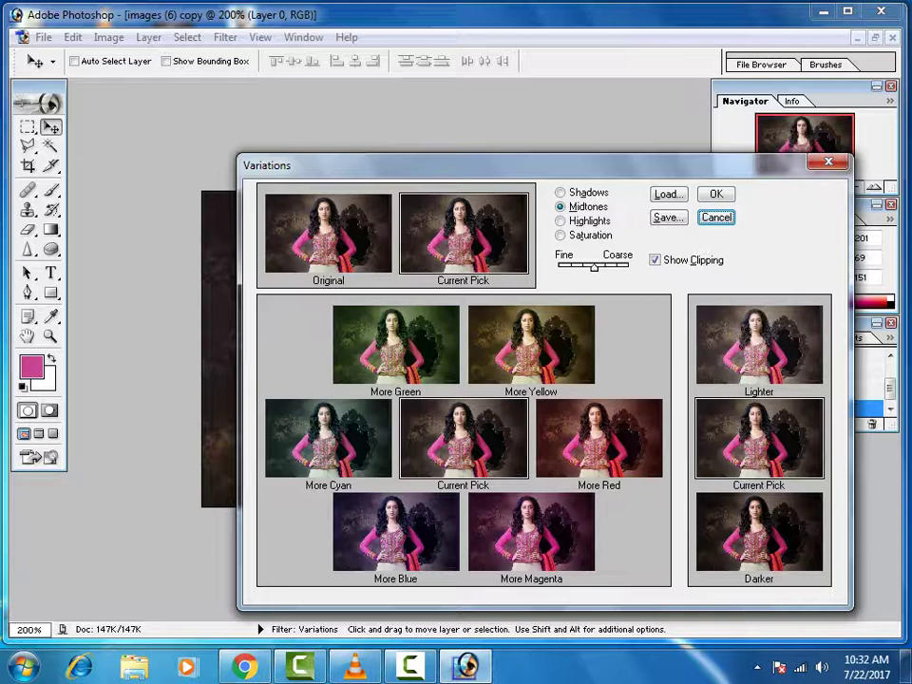
{"action": "left_click", "coordinate": [396, 344]}
{"action": "left_click", "coordinate": [328, 437]}
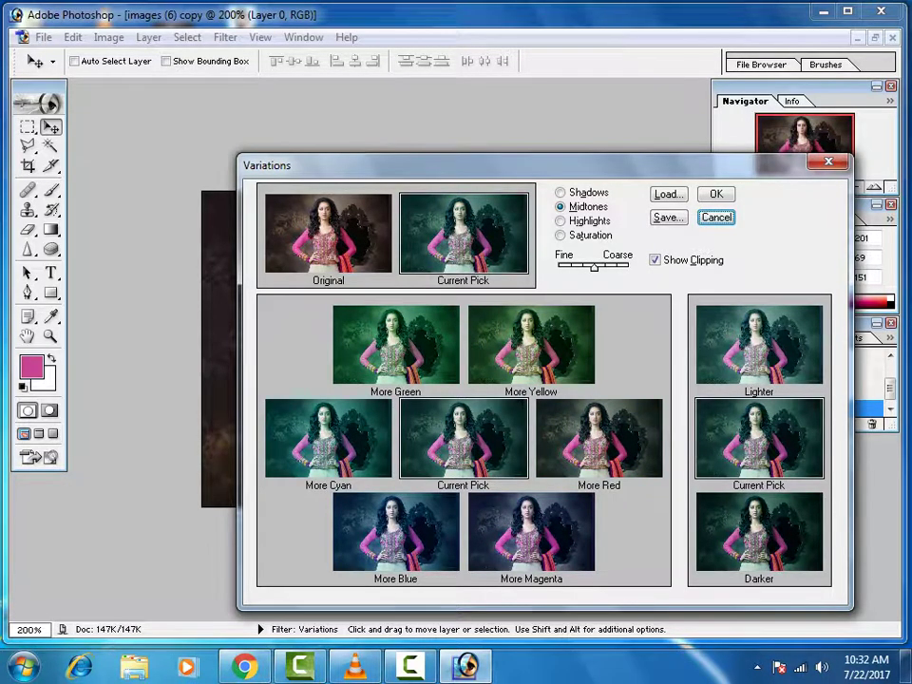
{"action": "left_click", "coordinate": [759, 344]}
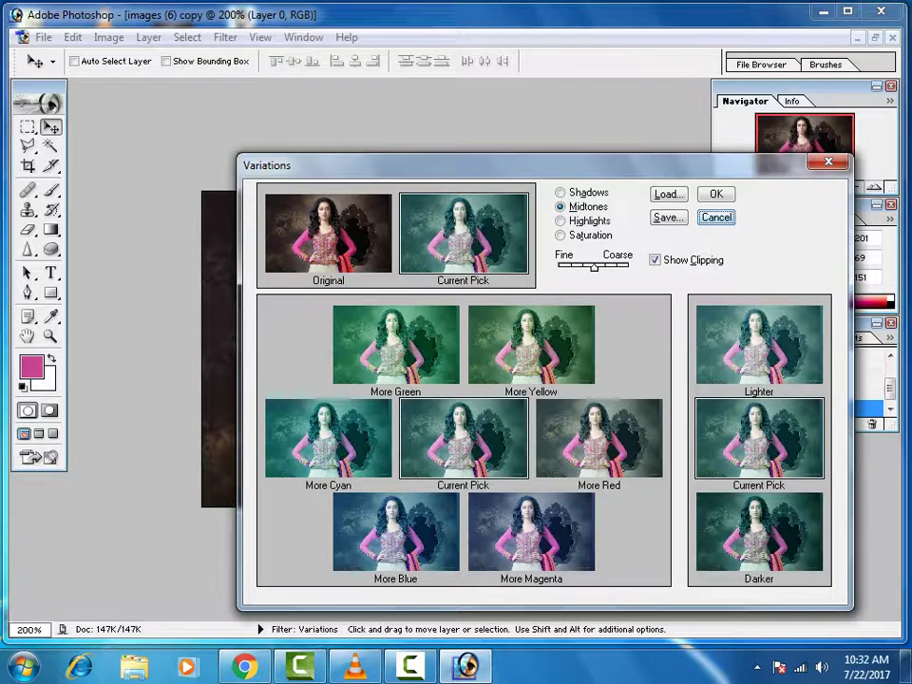
{"action": "left_click", "coordinate": [716, 218], "text": "alt"}
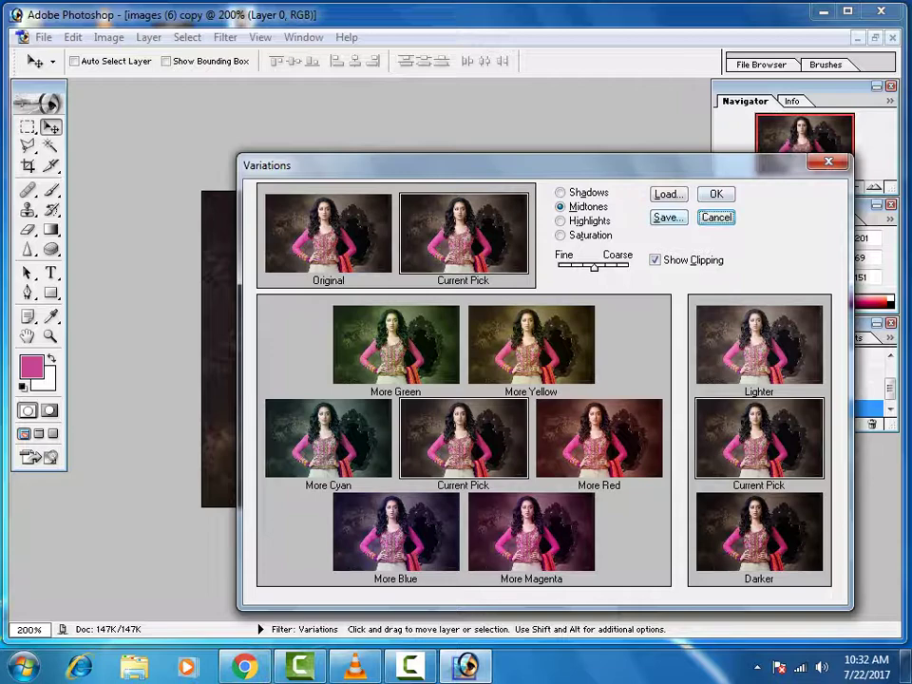
{"action": "key", "text": "Return"}
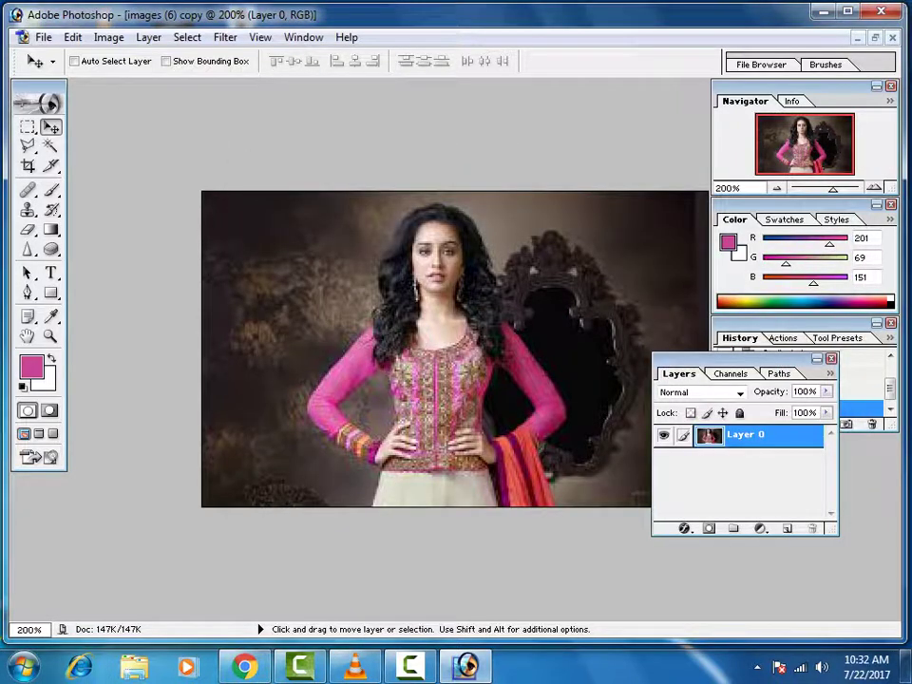